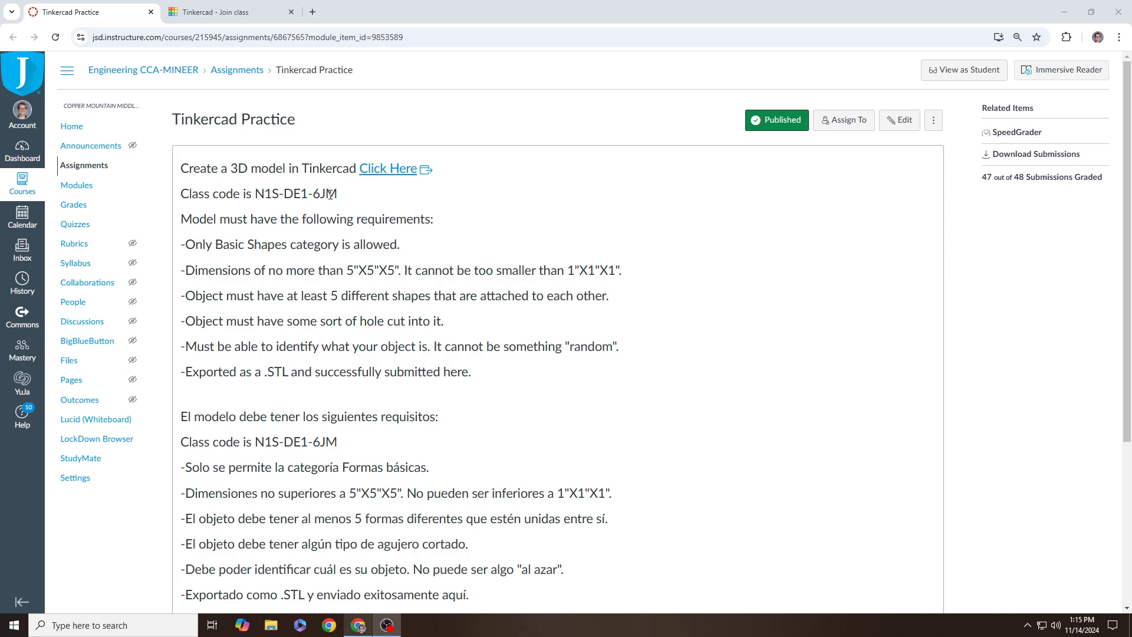
# - Open the Tinkercad class link in the Tinkercad Practice assignment and sign in to the Engineering CCA class with Google
pyautogui.click(401, 171)
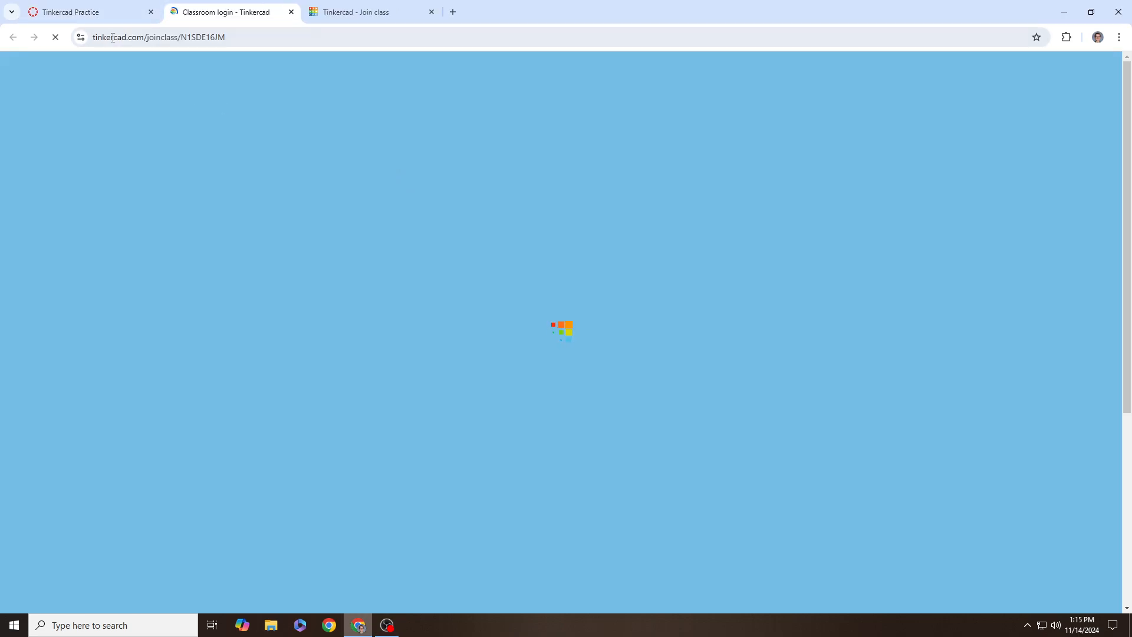
pyautogui.moveTo(92, 38); pyautogui.dragTo(167, 42)
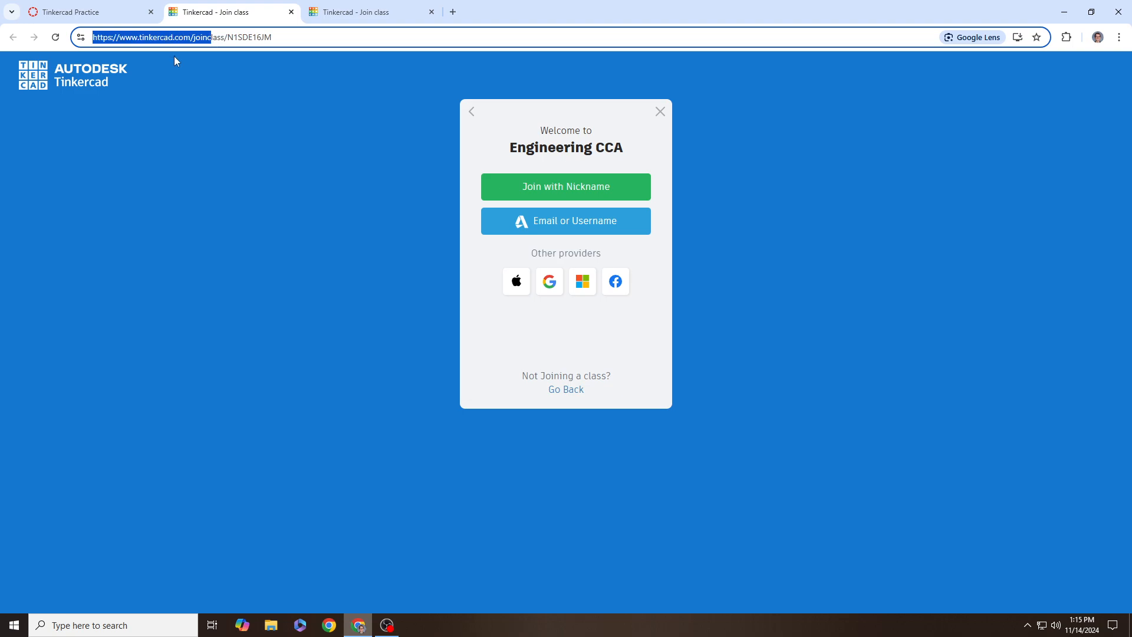
pyautogui.click(284, 38)
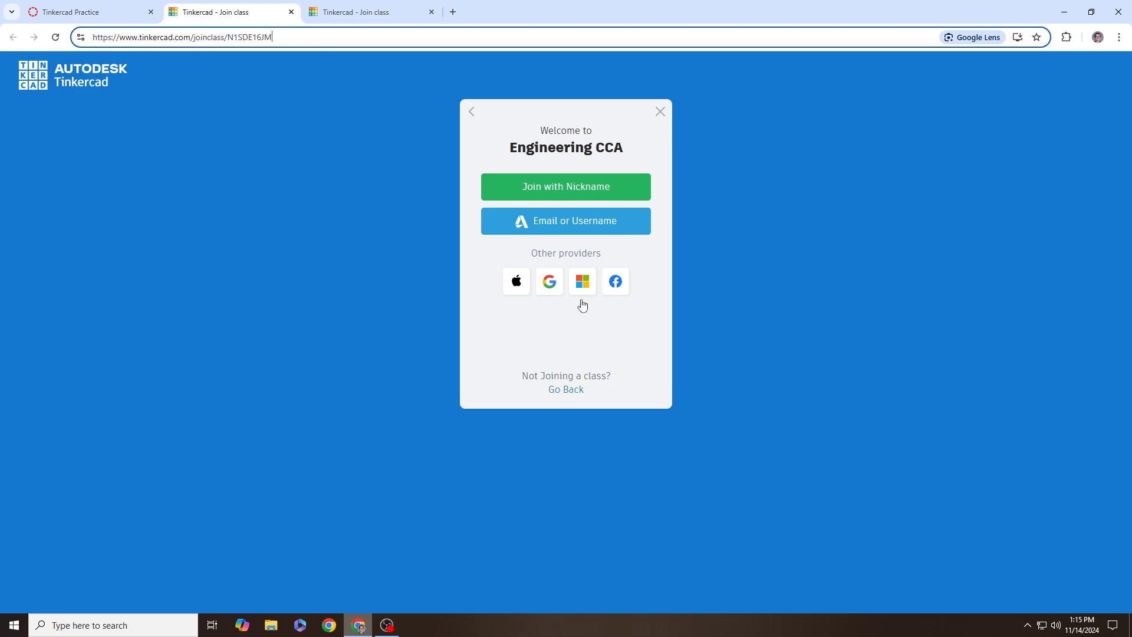
pyautogui.click(554, 286)
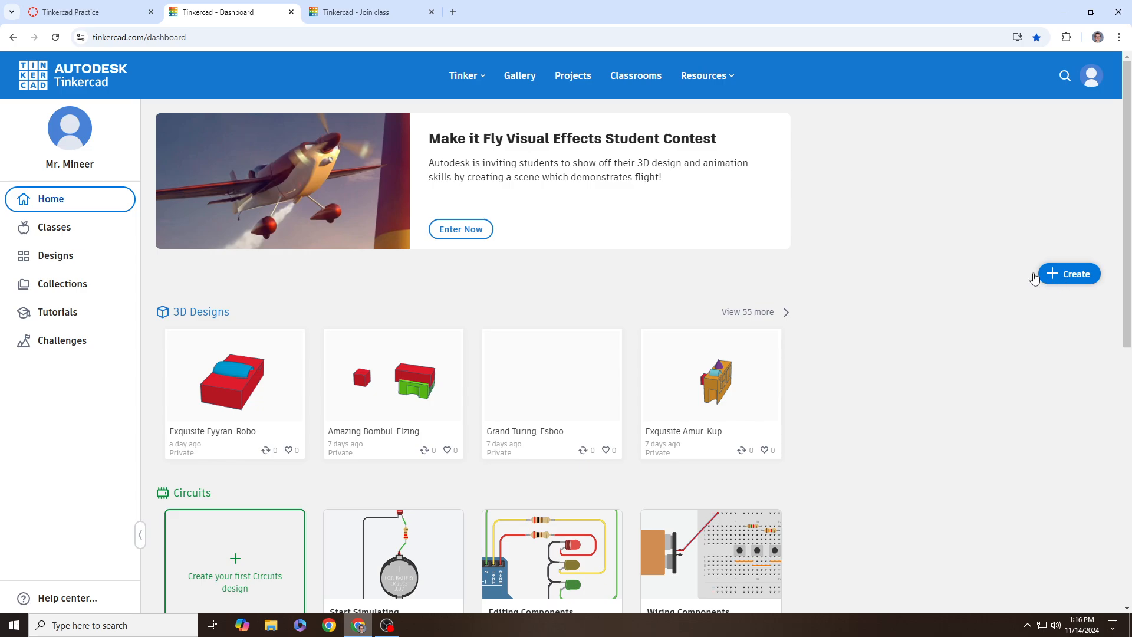
# - Open your own designs and create a new 3D Design
pyautogui.click(69, 263)
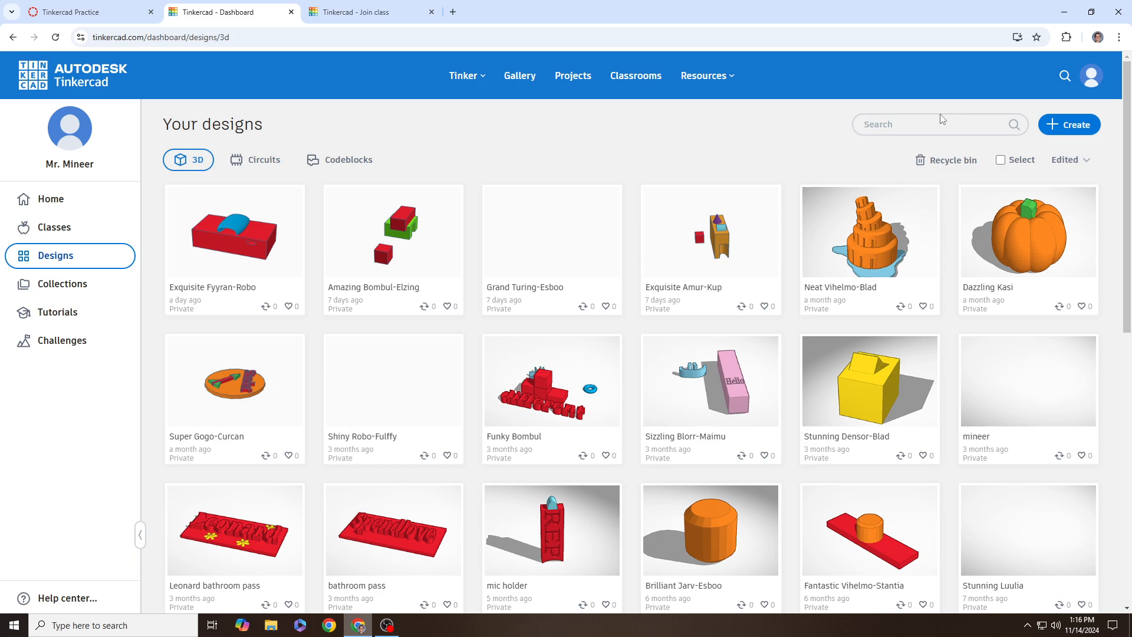
pyautogui.click(1072, 126)
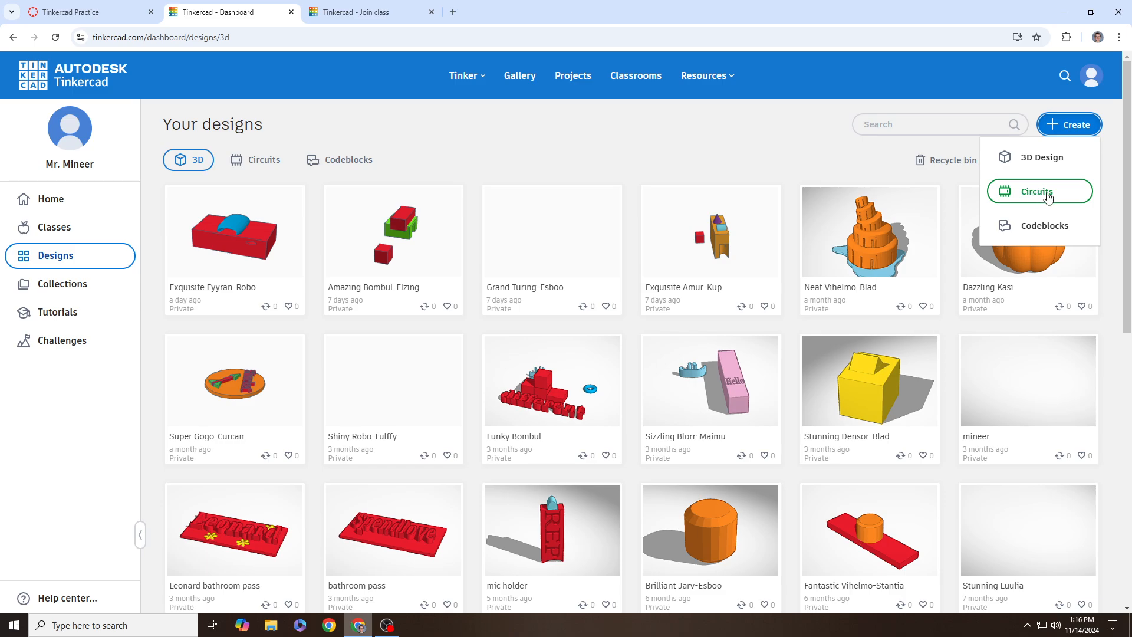
pyautogui.click(1059, 156)
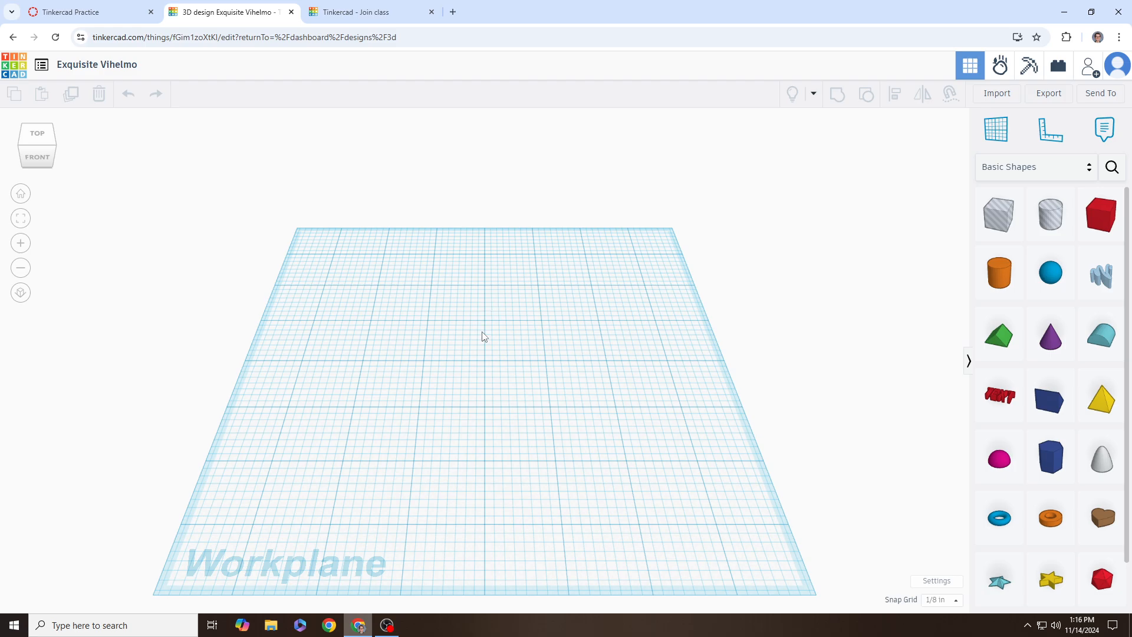
# - Examine the empty workplane from the front, side, top and corner viewing directions
pyautogui.moveTo(482, 336)
pyautogui.mouseDown(button='right')
pyautogui.moveTo(490, 319)
pyautogui.moveTo(477, 295)
pyautogui.moveTo(425, 289)
pyautogui.moveTo(411, 329)
pyautogui.moveTo(501, 337)
pyautogui.moveTo(496, 291)
pyautogui.moveTo(450, 326)
pyautogui.moveTo(489, 326)
pyautogui.moveTo(472, 309)
pyautogui.moveTo(460, 326)
pyautogui.moveTo(481, 326)
pyautogui.mouseUp(button='right')
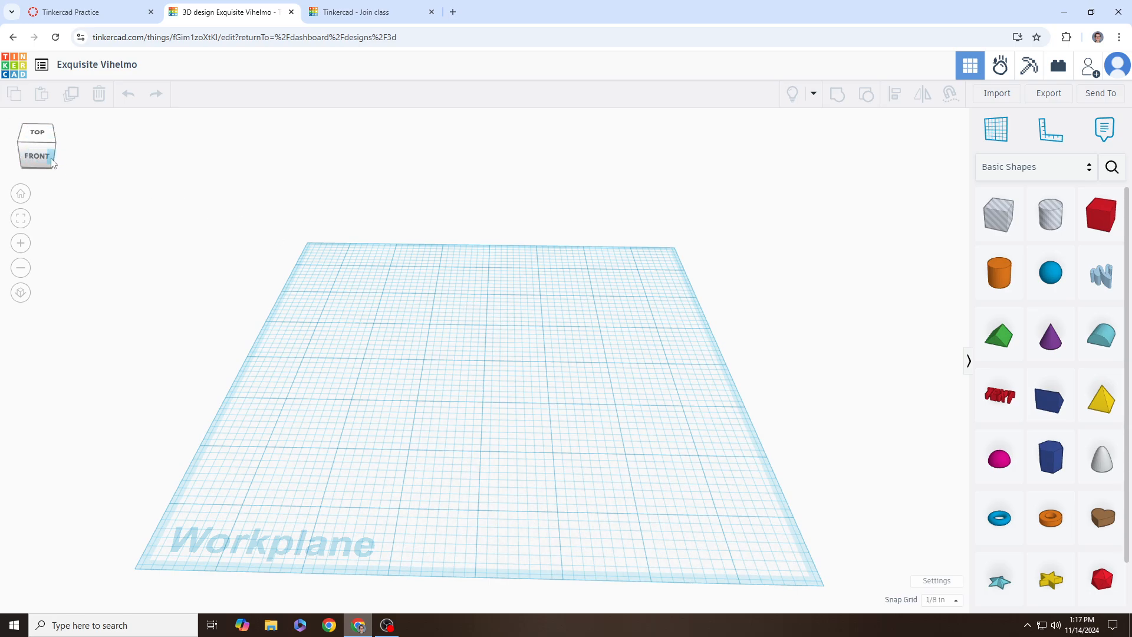
pyautogui.moveTo(40, 158)
pyautogui.mouseDown()
pyautogui.moveTo(41, 134)
pyautogui.moveTo(37, 161)
pyautogui.mouseUp()
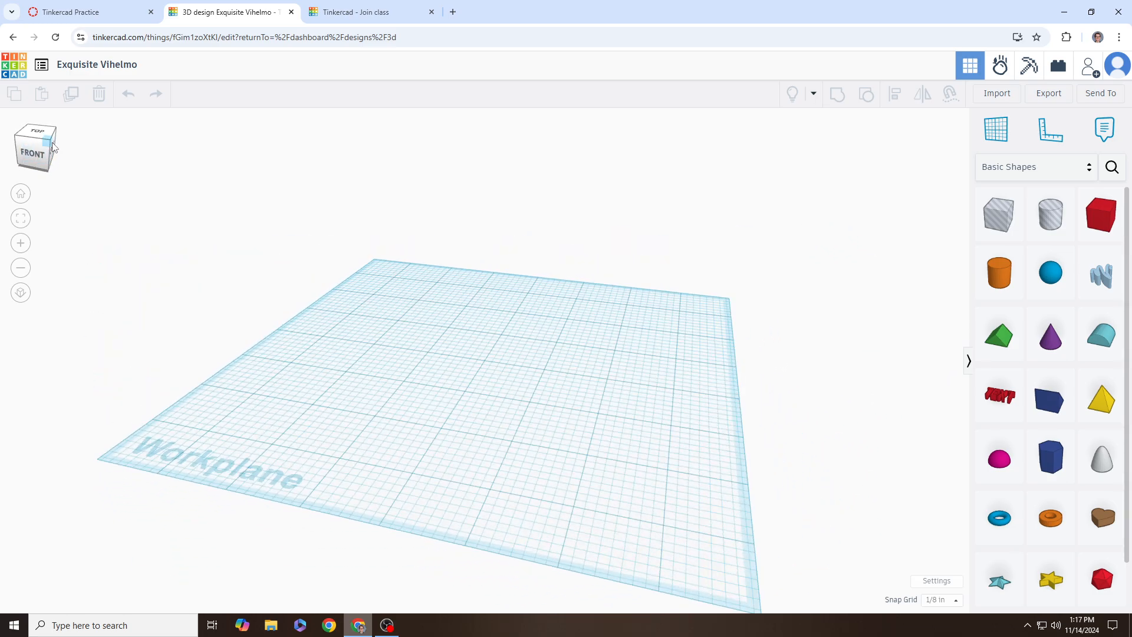
pyautogui.click(51, 147)
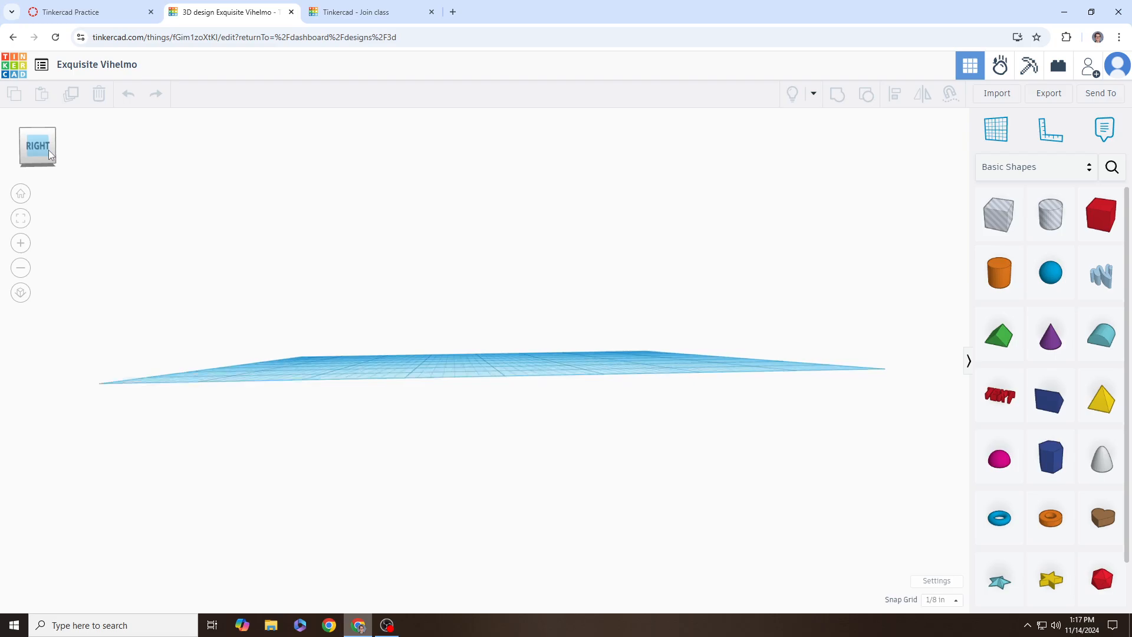
pyautogui.click(22, 131)
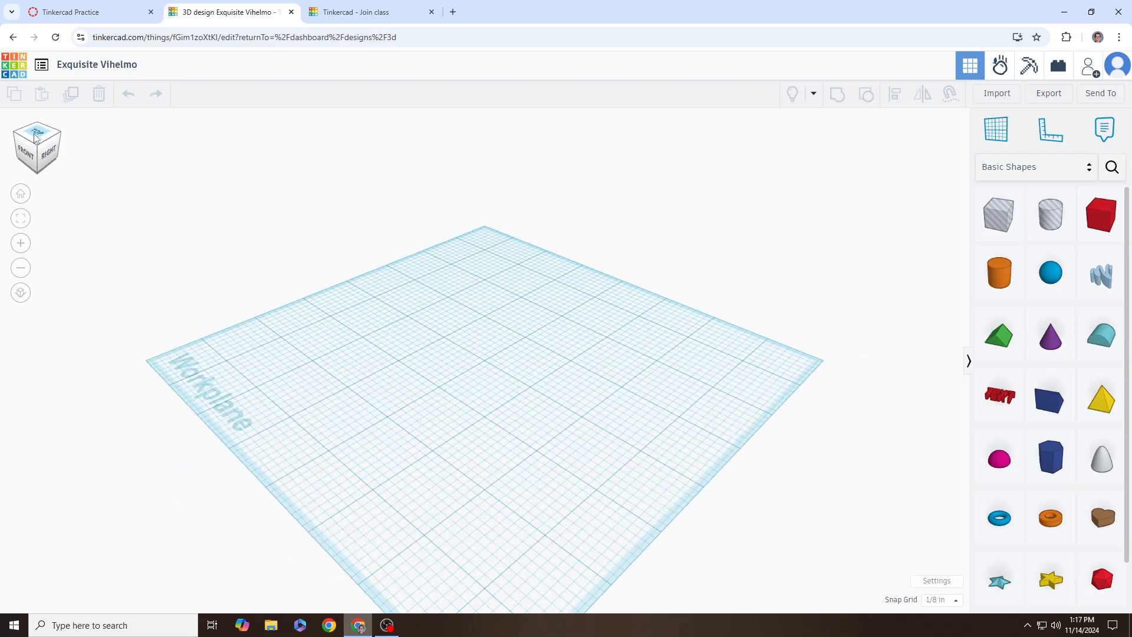
pyautogui.click(37, 137)
pyautogui.click(52, 162)
pyautogui.click(39, 141)
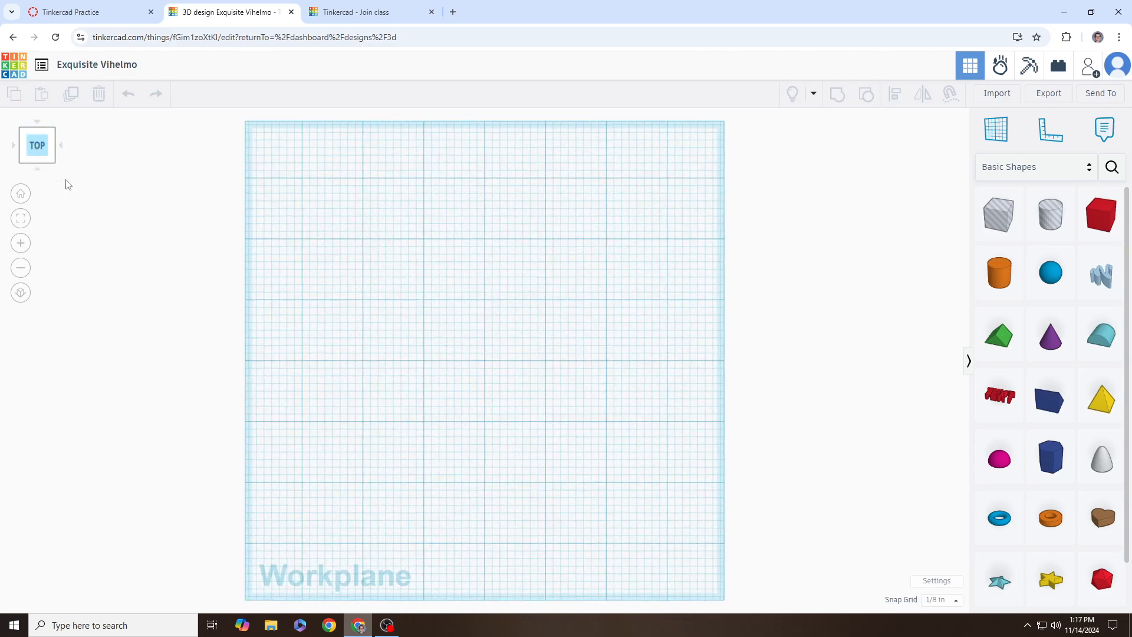
pyautogui.click(55, 162)
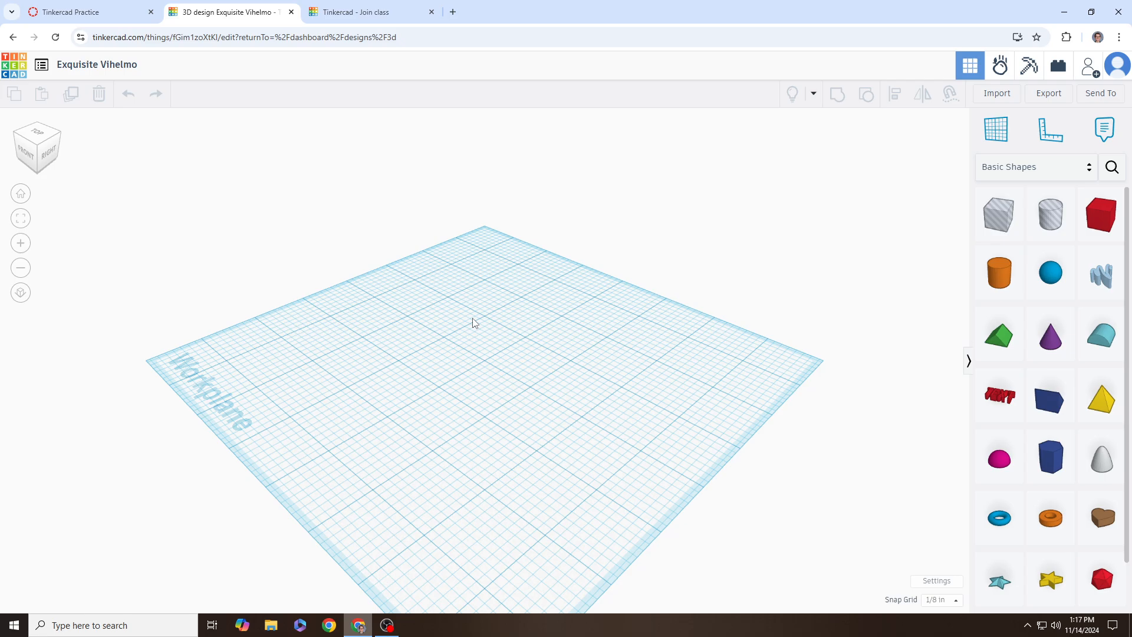
# - Examine the empty workplane at near and far distances and from shifted viewpoints
pyautogui.scroll(-5, 475, 323)
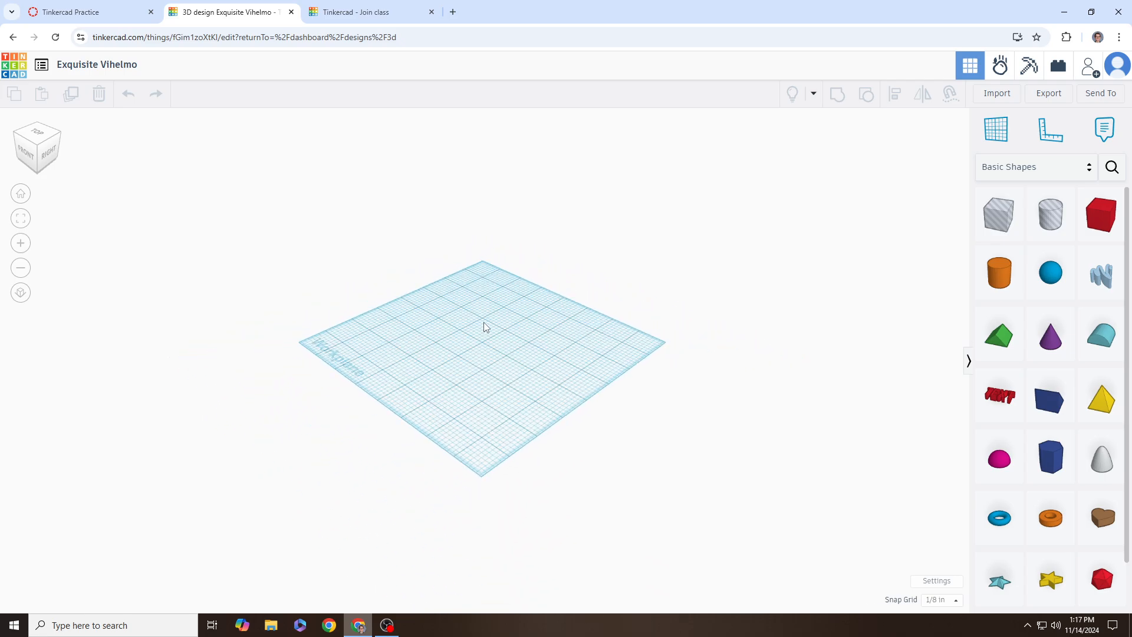
pyautogui.scroll(5, 486, 327)
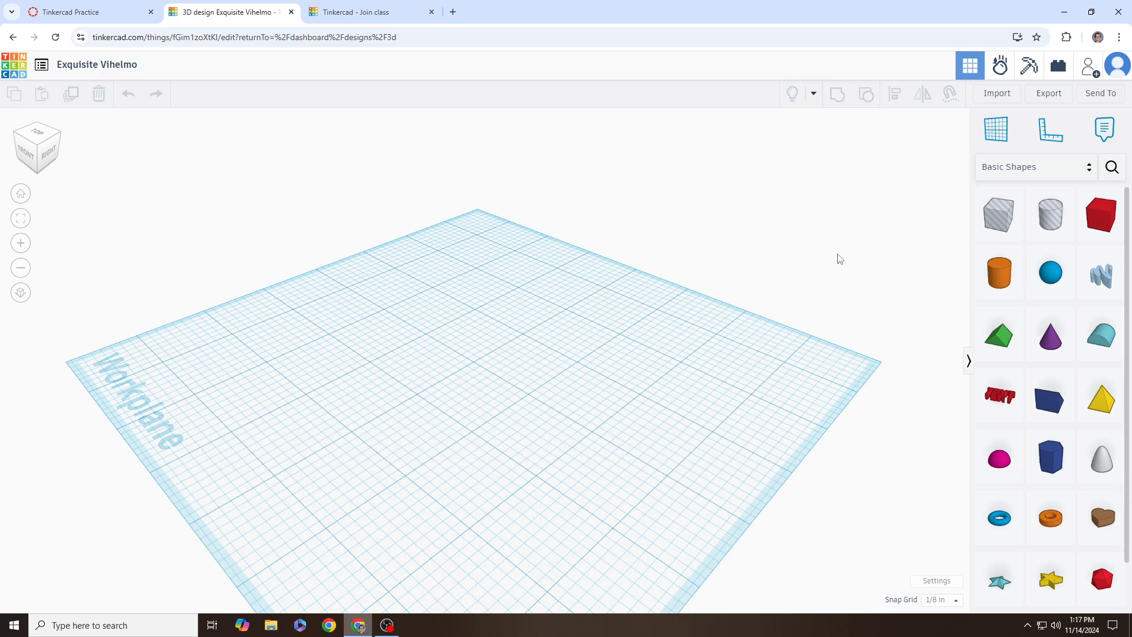
pyautogui.scroll(5, 892, 220)
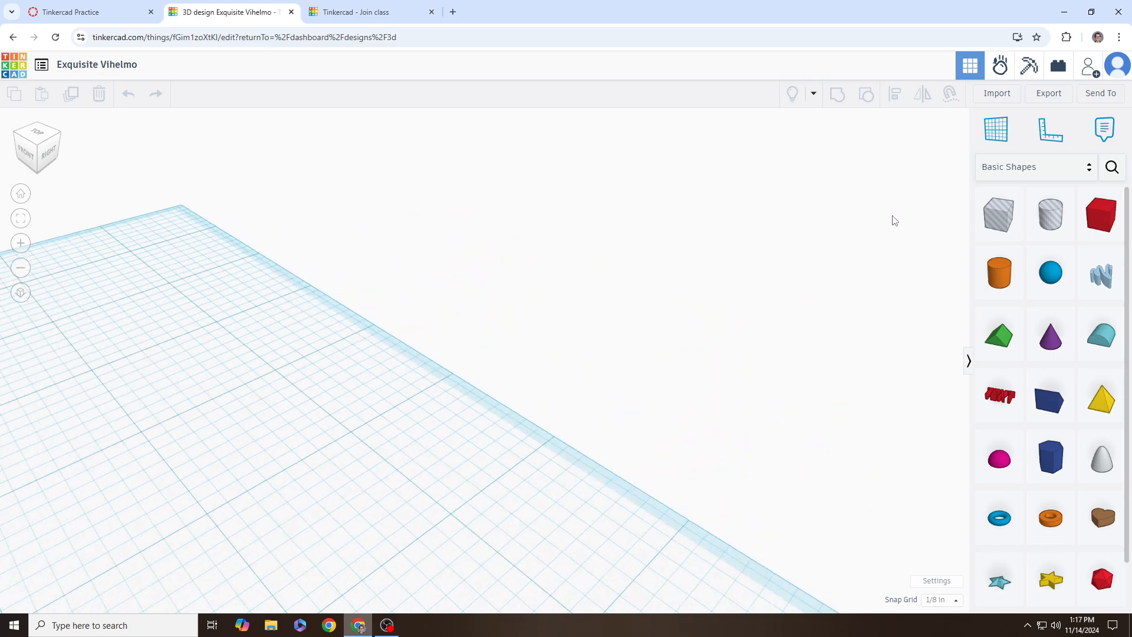
pyautogui.scroll(2, 894, 220)
pyautogui.scroll(-7, 893, 220)
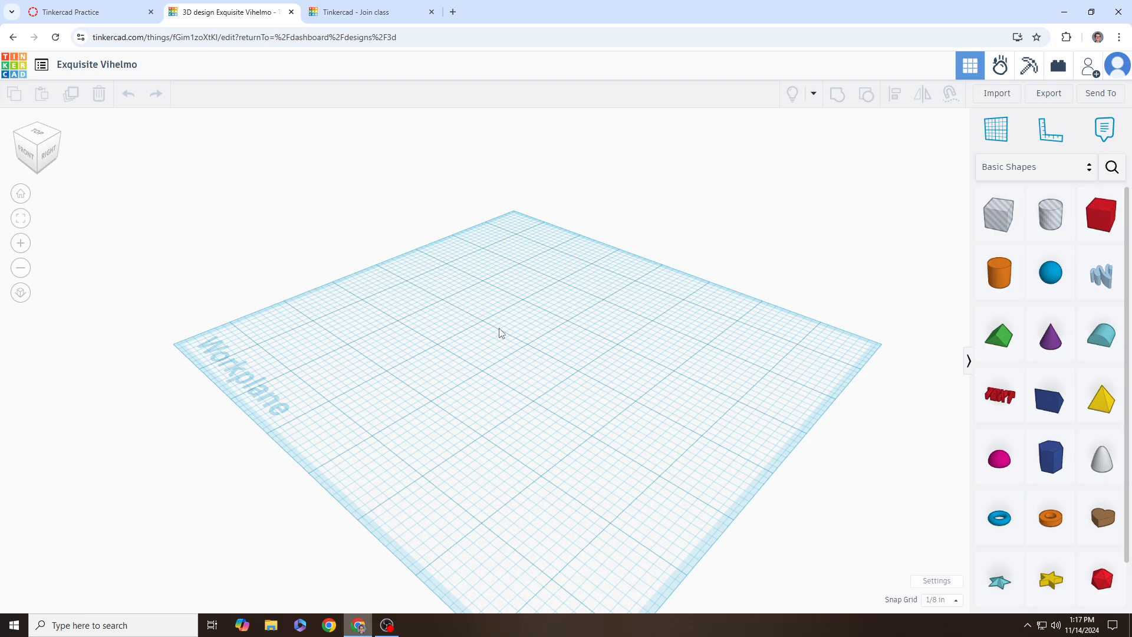
pyautogui.scroll(-3, 504, 329)
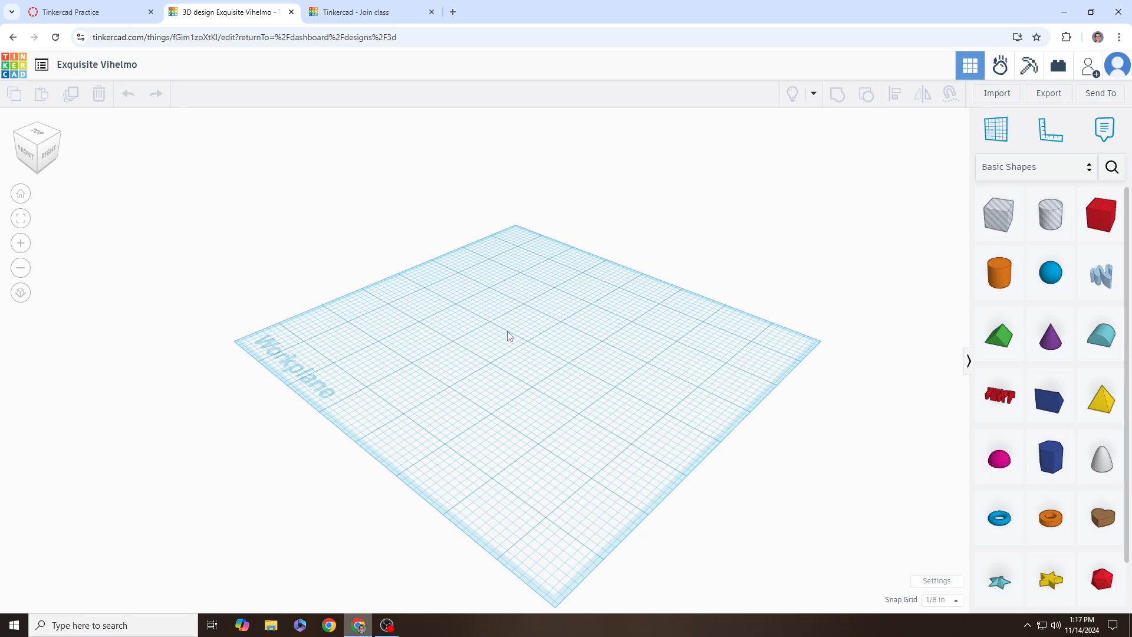
pyautogui.moveTo(496, 335); pyautogui.dragTo(495, 295, button='middle')
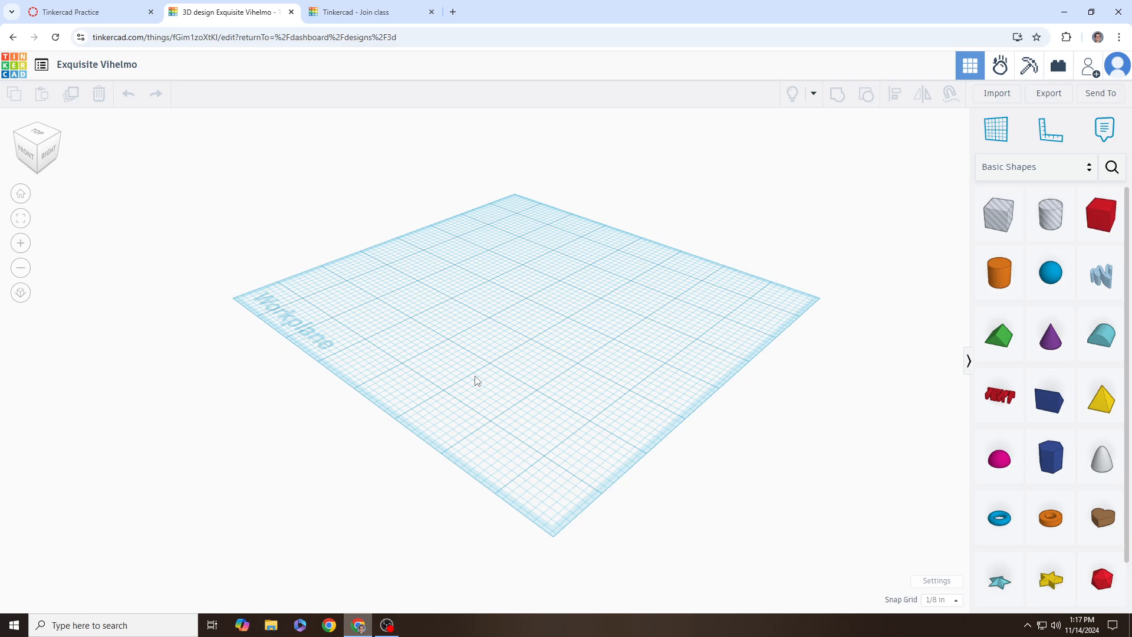
pyautogui.moveTo(469, 361); pyautogui.dragTo(488, 343, button='middle')
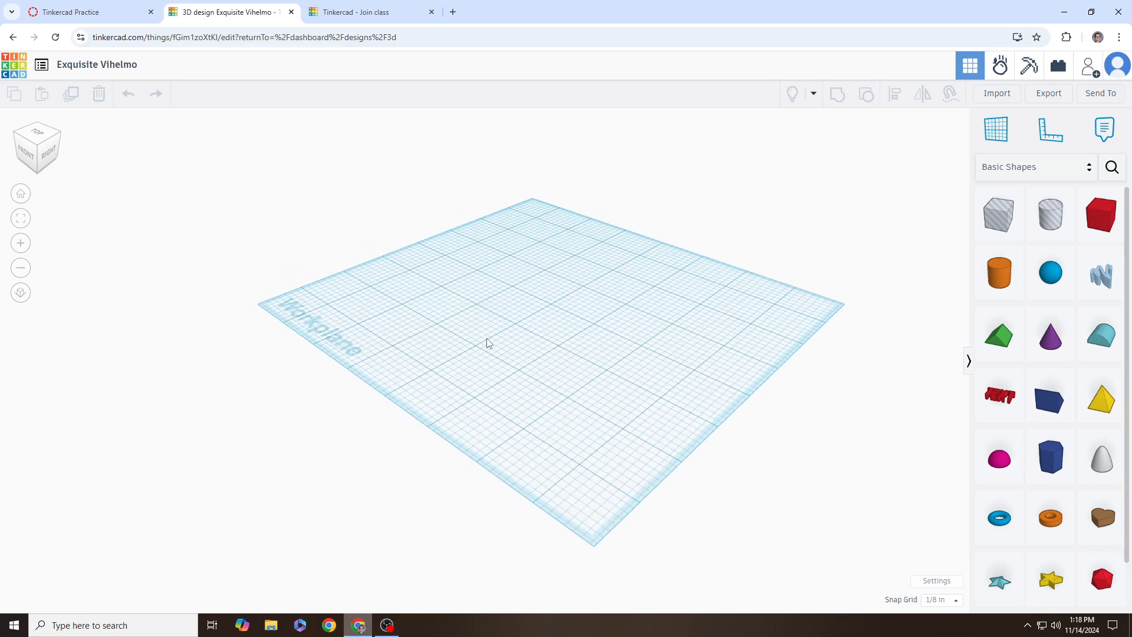
pyautogui.moveTo(554, 371); pyautogui.dragTo(637, 381, button='right')
pyautogui.moveTo(637, 381); pyautogui.dragTo(606, 374, button='middle')
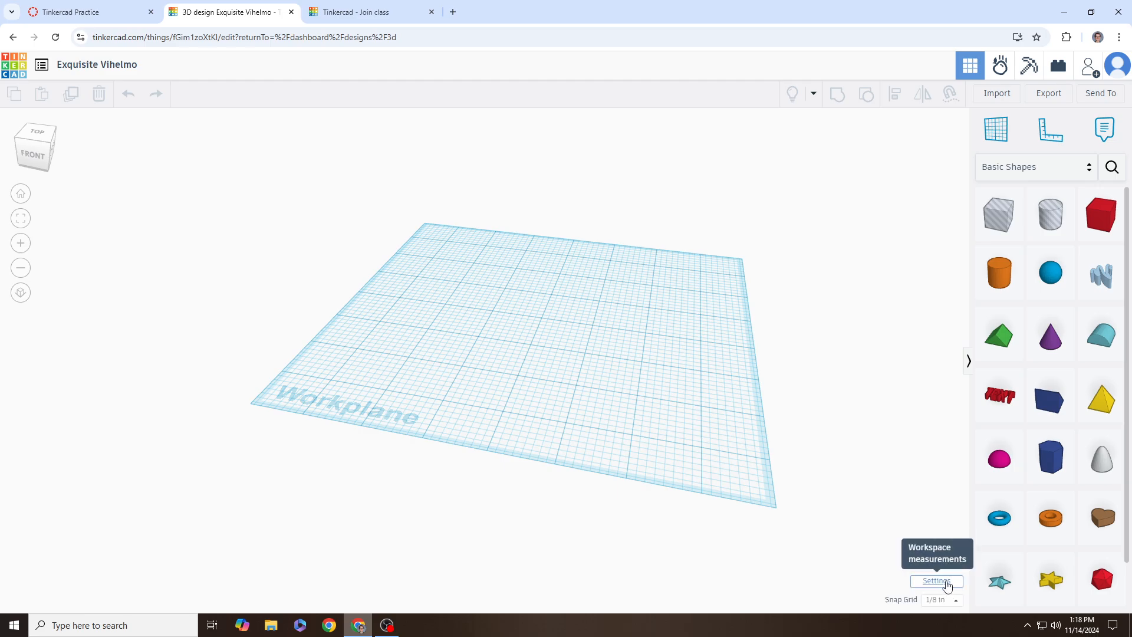
# - Set the workspace units to Inches (Default) and close the workspace settings
pyautogui.click(938, 582)
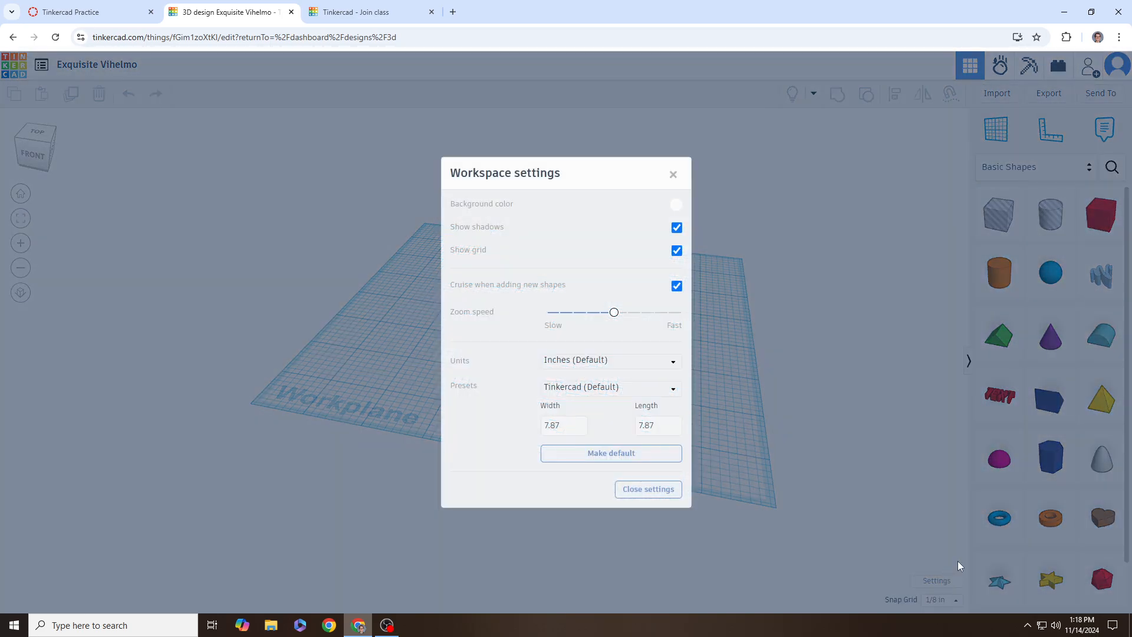
pyautogui.click(589, 361)
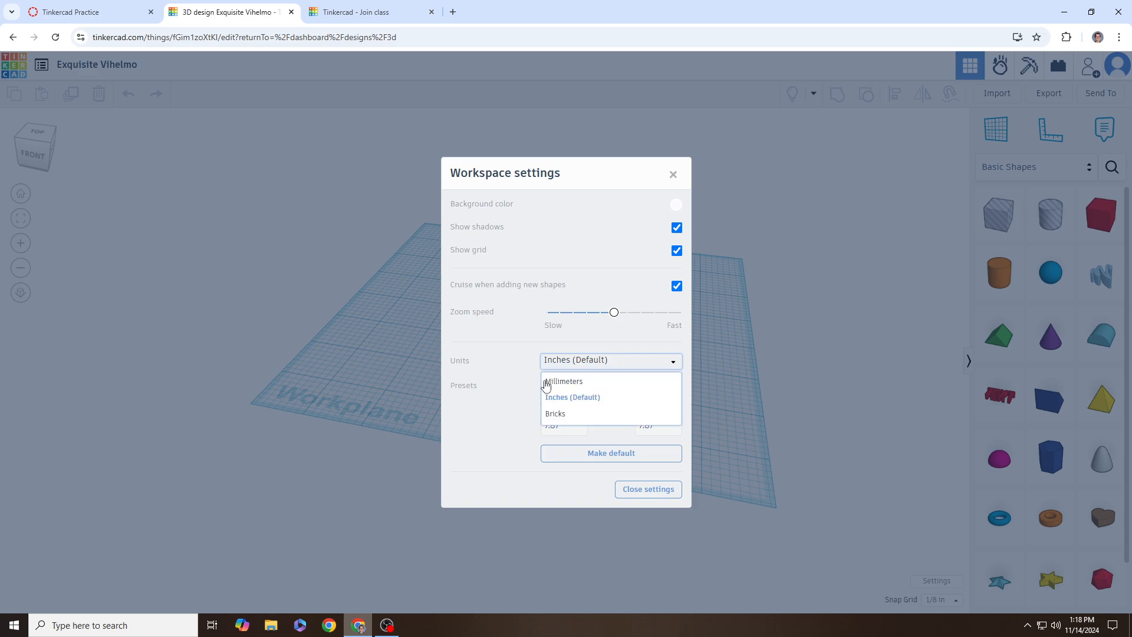
pyautogui.click(569, 404)
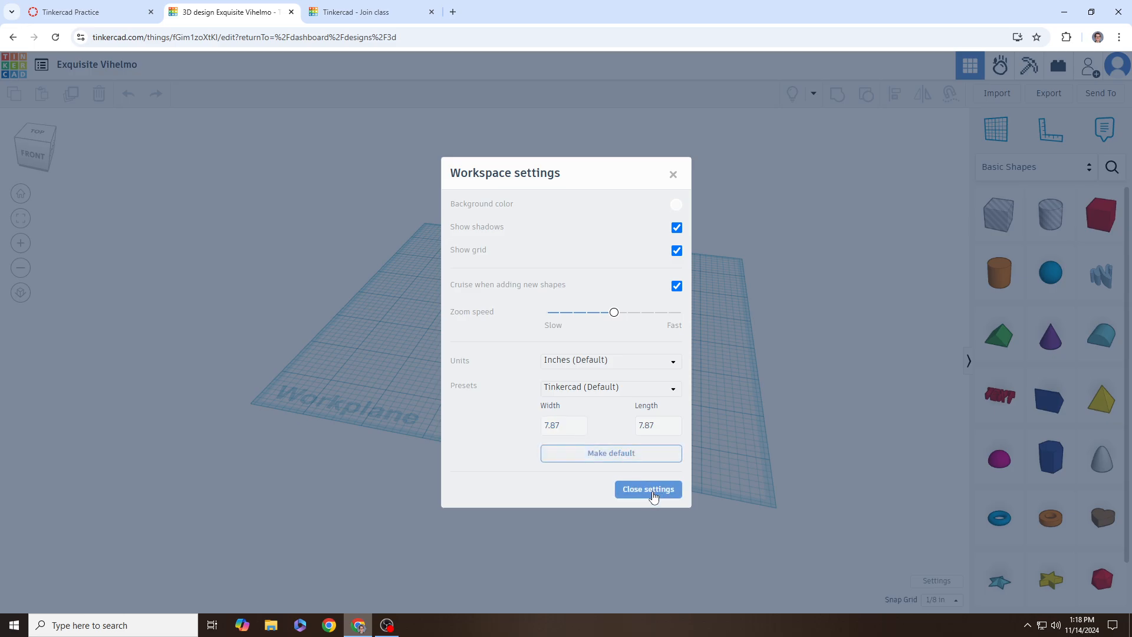
pyautogui.click(649, 491)
# - Place a solid red Box from the Basic Shapes near the middle of the workplane
pyautogui.moveTo(555, 352)
pyautogui.mouseDown(button='right')
pyautogui.moveTo(529, 357)
pyautogui.moveTo(539, 351)
pyautogui.mouseUp(button='right')
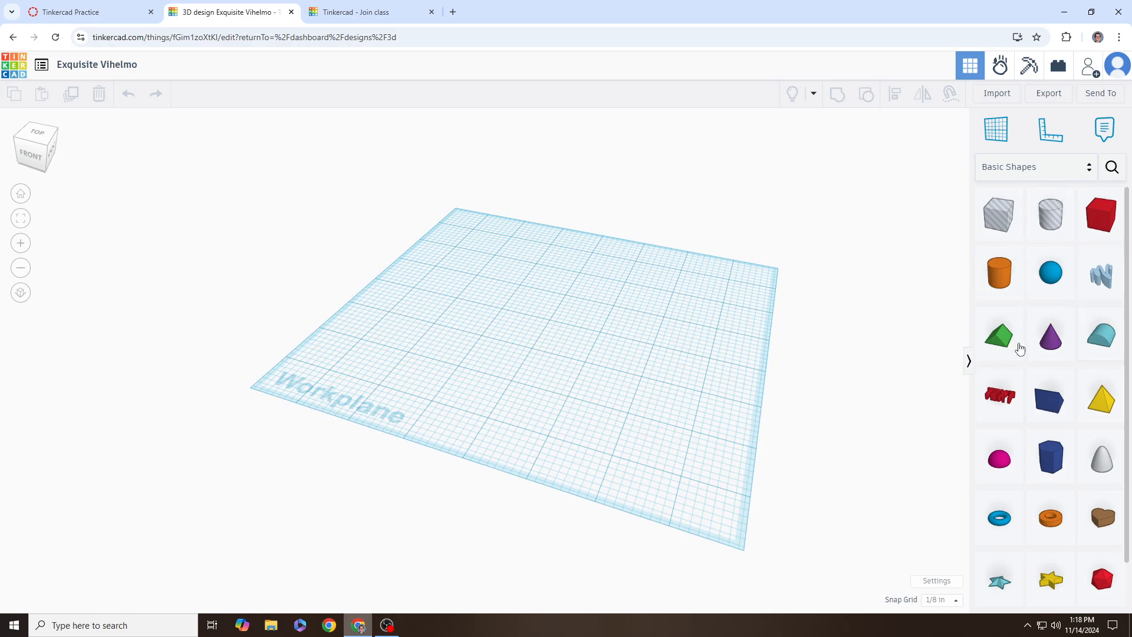
pyautogui.scroll(-1, 1039, 375)
pyautogui.scroll(1, 1039, 376)
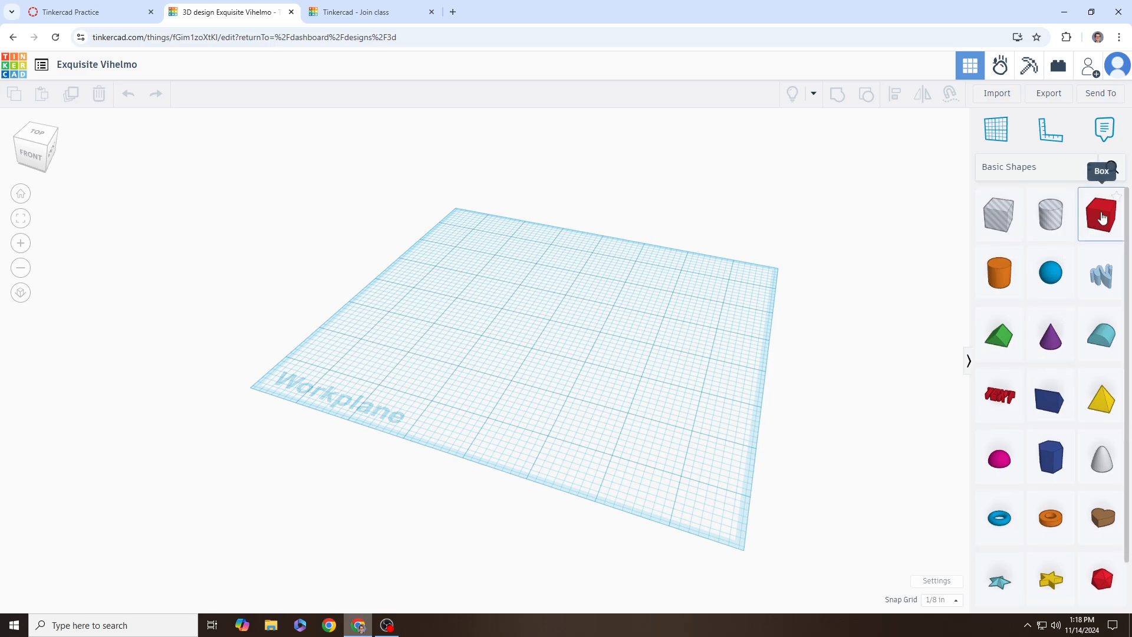
pyautogui.moveTo(1102, 219); pyautogui.dragTo(538, 330)
pyautogui.moveTo(494, 367); pyautogui.dragTo(515, 367, button='right')
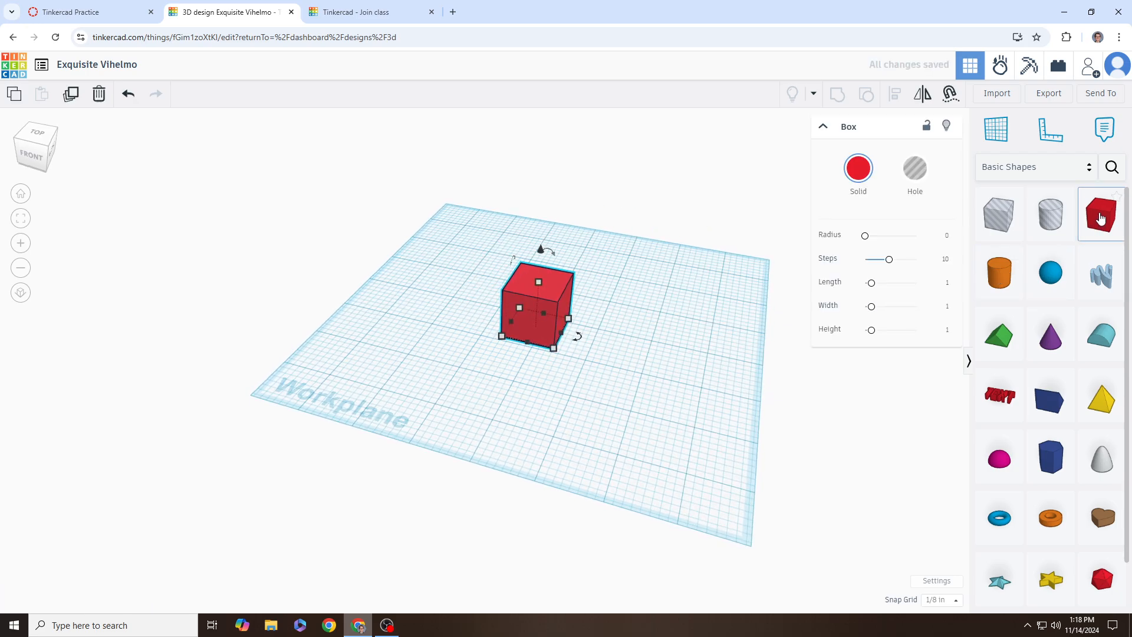
# - Place a second Box beside the first one and delete it
pyautogui.moveTo(1101, 218); pyautogui.dragTo(628, 360)
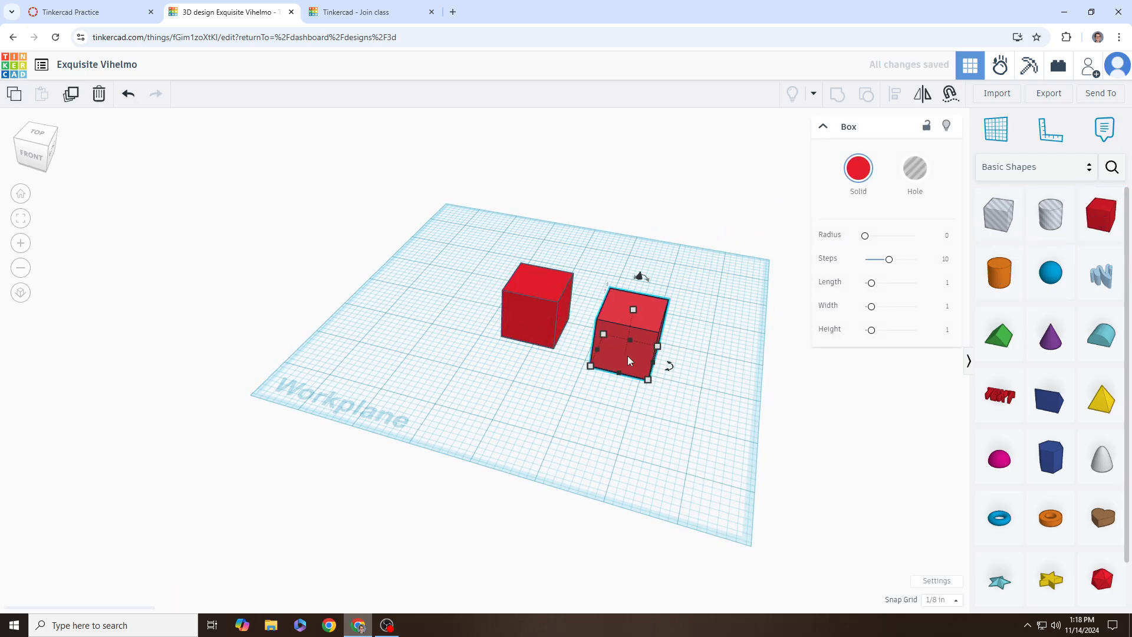
pyautogui.press('Delete')
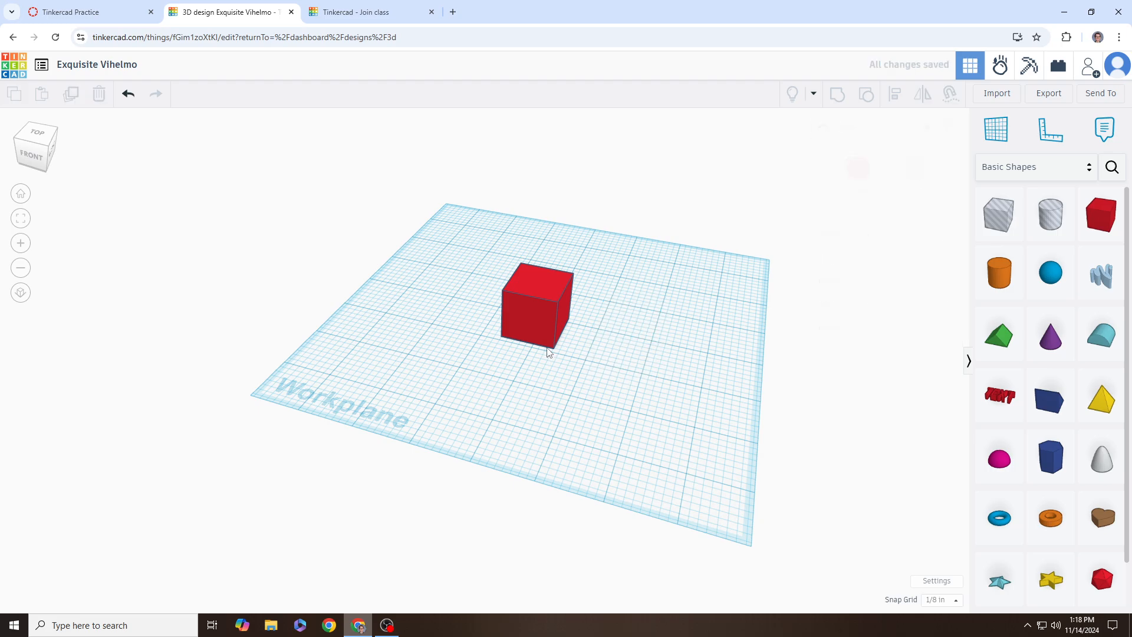
# - Slide the box across the workplane and back near its middle, and try lifting it vertically
pyautogui.click(547, 322)
pyautogui.moveTo(556, 363); pyautogui.dragTo(597, 371, button='right')
pyautogui.moveTo(539, 310); pyautogui.dragTo(531, 344, button='right')
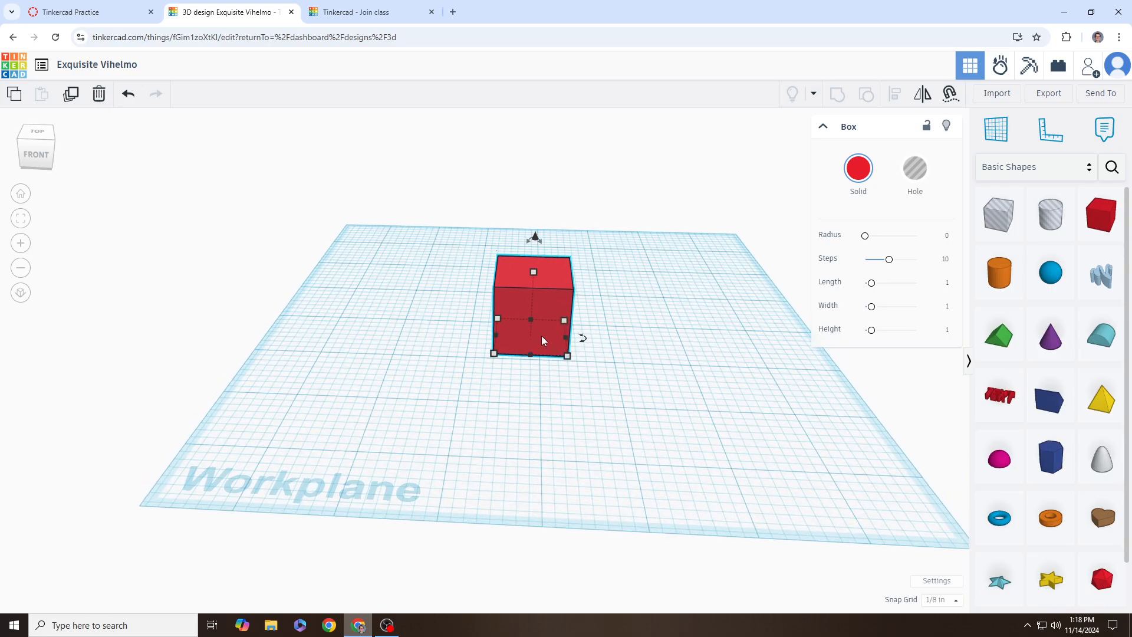
pyautogui.moveTo(536, 330); pyautogui.dragTo(388, 347)
pyautogui.moveTo(441, 290); pyautogui.dragTo(525, 342)
pyautogui.moveTo(698, 317); pyautogui.dragTo(657, 293, button='right')
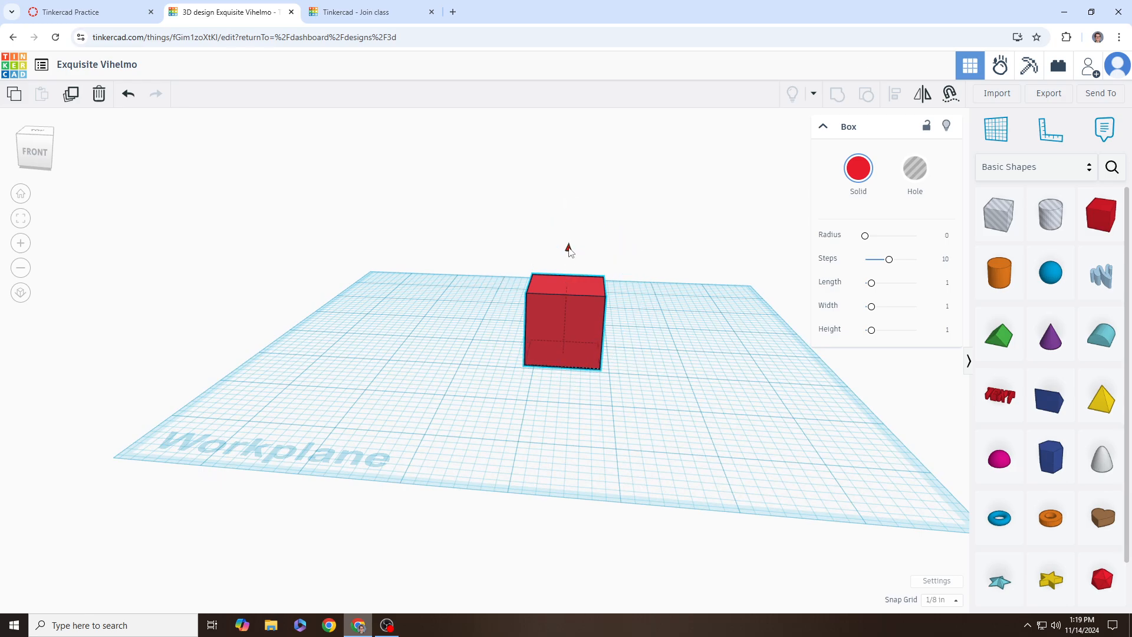
pyautogui.moveTo(571, 252)
pyautogui.mouseDown()
pyautogui.moveTo(578, 118)
pyautogui.moveTo(569, 251)
pyautogui.mouseUp()
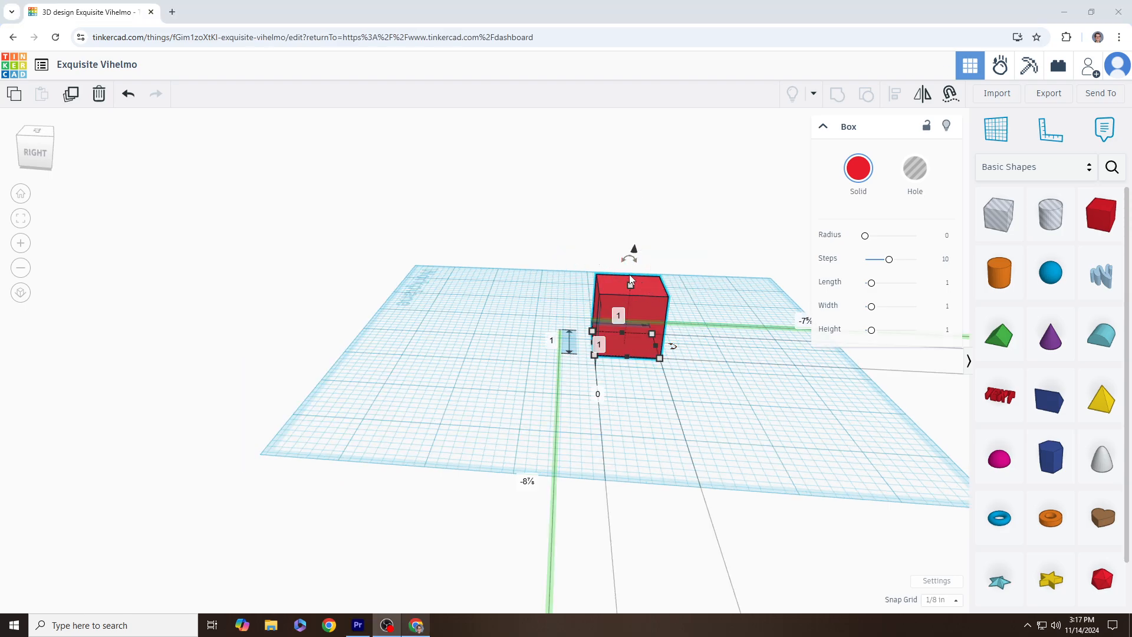
# - Try rotating the box about a horizontal axis and about its vertical axis
pyautogui.moveTo(630, 261)
pyautogui.moveTo(631, 262); pyautogui.dragTo(639, 225)
pyautogui.moveTo(651, 271); pyautogui.dragTo(684, 348, button='right')
pyautogui.moveTo(678, 344); pyautogui.dragTo(728, 351)
pyautogui.moveTo(668, 432); pyautogui.dragTo(574, 338, button='right')
pyautogui.moveTo(708, 309); pyautogui.dragTo(530, 283, button='right')
pyautogui.moveTo(588, 315)
pyautogui.mouseDown()
pyautogui.moveTo(571, 316)
pyautogui.moveTo(595, 298)
pyautogui.moveTo(611, 309)
pyautogui.moveTo(579, 300)
pyautogui.mouseUp()
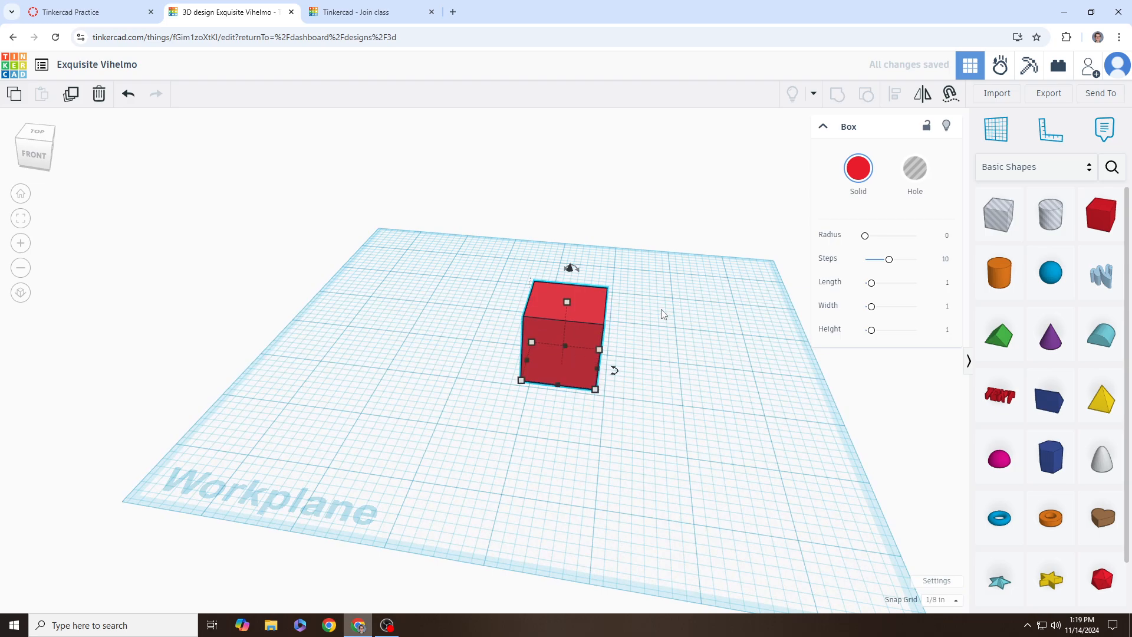
# - Stretch the box freehand to a larger footprint on the workplane and adjust its height
pyautogui.moveTo(661, 313); pyautogui.dragTo(662, 301, button='right')
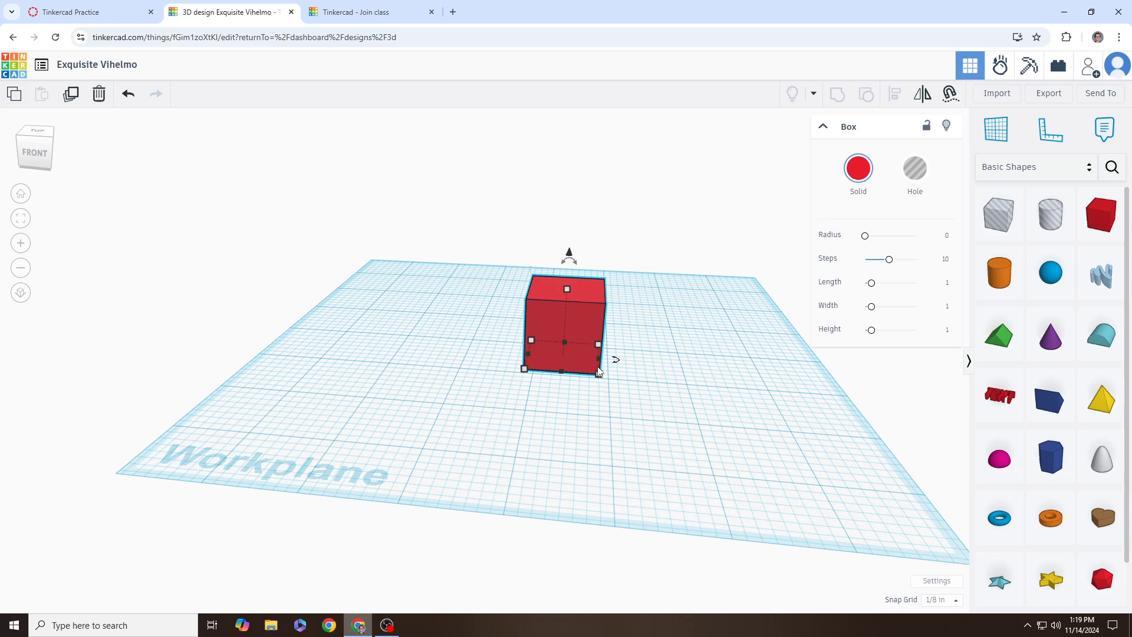
pyautogui.moveTo(599, 376); pyautogui.dragTo(665, 423)
pyautogui.moveTo(591, 302)
pyautogui.mouseDown()
pyautogui.moveTo(586, 352)
pyautogui.moveTo(589, 322)
pyautogui.mouseUp()
pyautogui.moveTo(582, 408); pyautogui.dragTo(528, 408)
pyautogui.moveTo(593, 322); pyautogui.dragTo(598, 277)
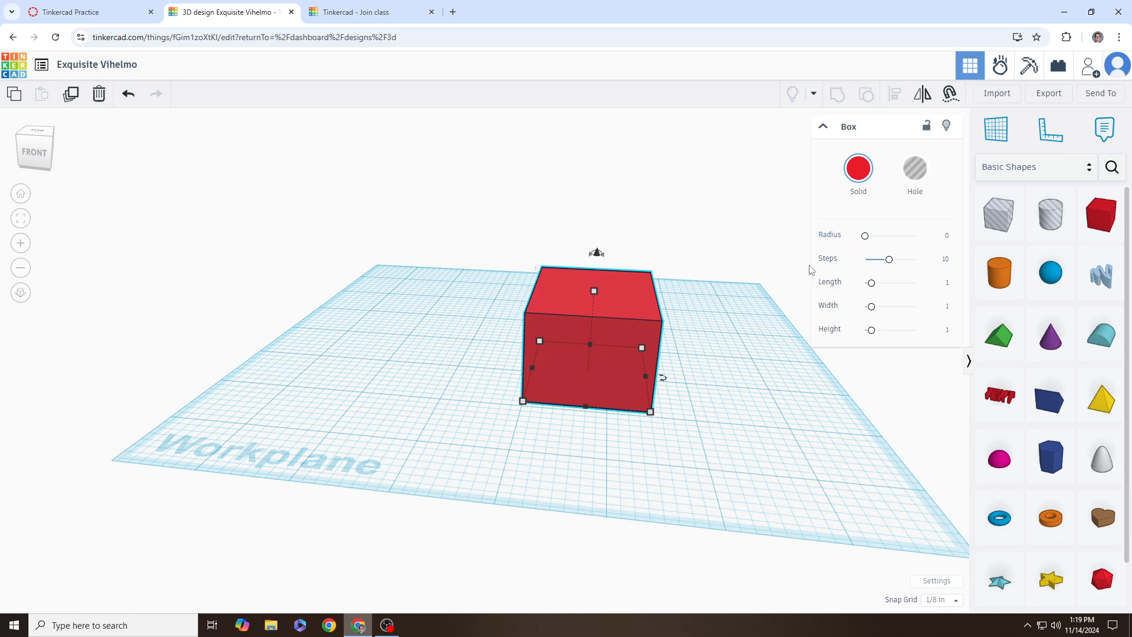
# - Round the box's edges to radius 0.158 and set its length to 0.682, width to 1.497 and height to 1.587
pyautogui.click(866, 236)
pyautogui.moveTo(868, 242)
pyautogui.mouseDown()
pyautogui.moveTo(884, 243)
pyautogui.moveTo(876, 238)
pyautogui.mouseUp()
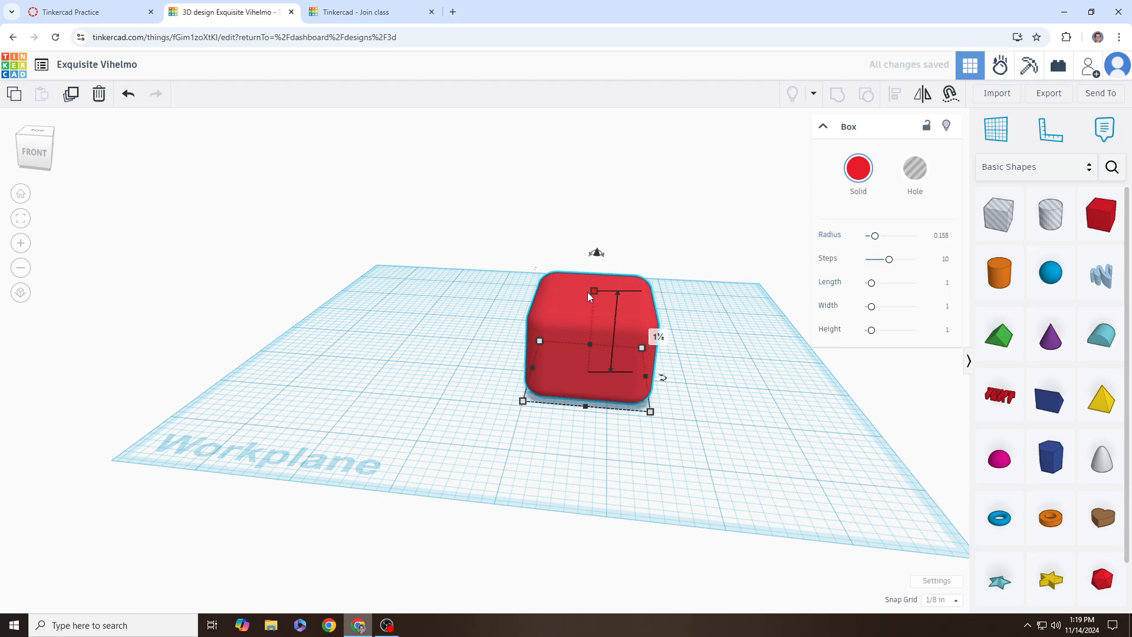
pyautogui.moveTo(875, 288); pyautogui.dragTo(875, 330)
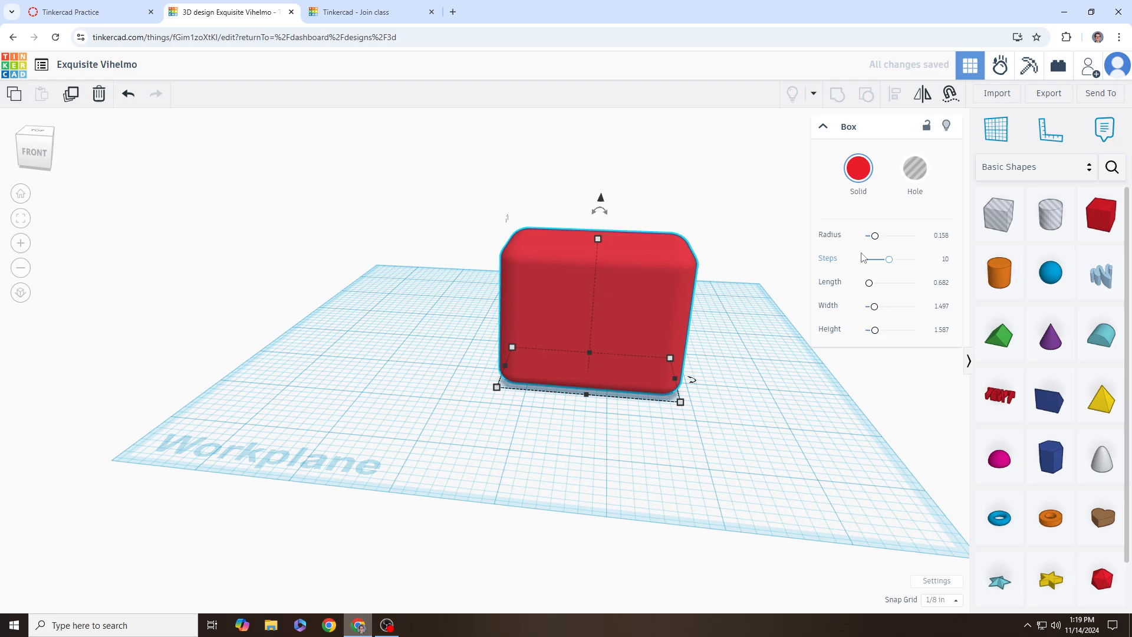
# - Try several preset solid colours on the box and give it a custom orange colour
pyautogui.click(860, 169)
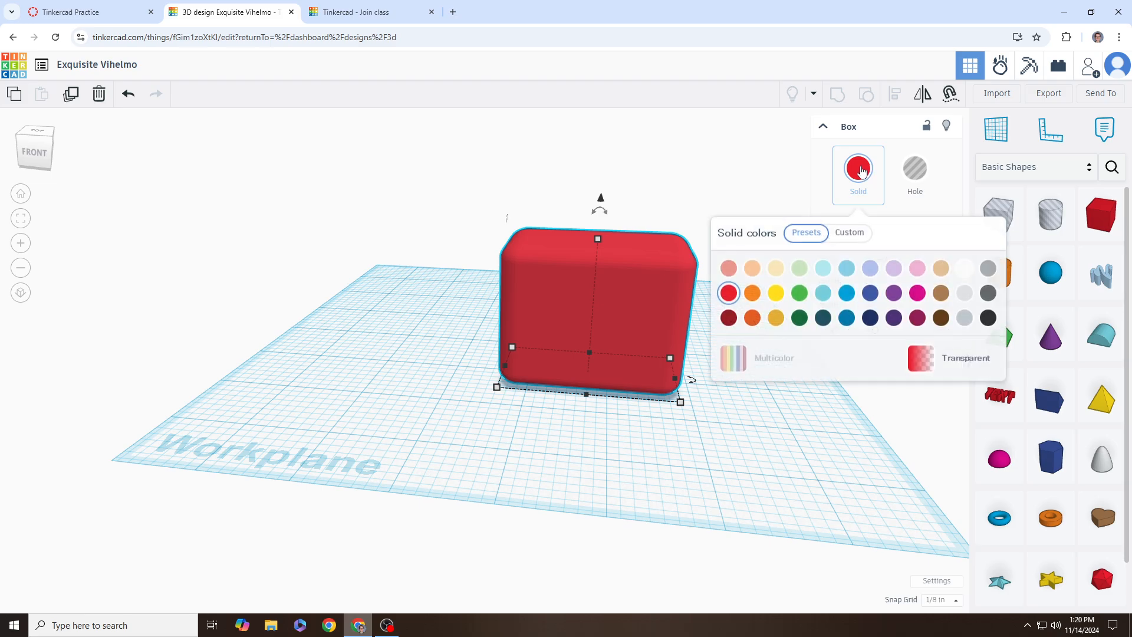
pyautogui.click(848, 295)
pyautogui.click(894, 293)
pyautogui.click(917, 293)
pyautogui.click(855, 235)
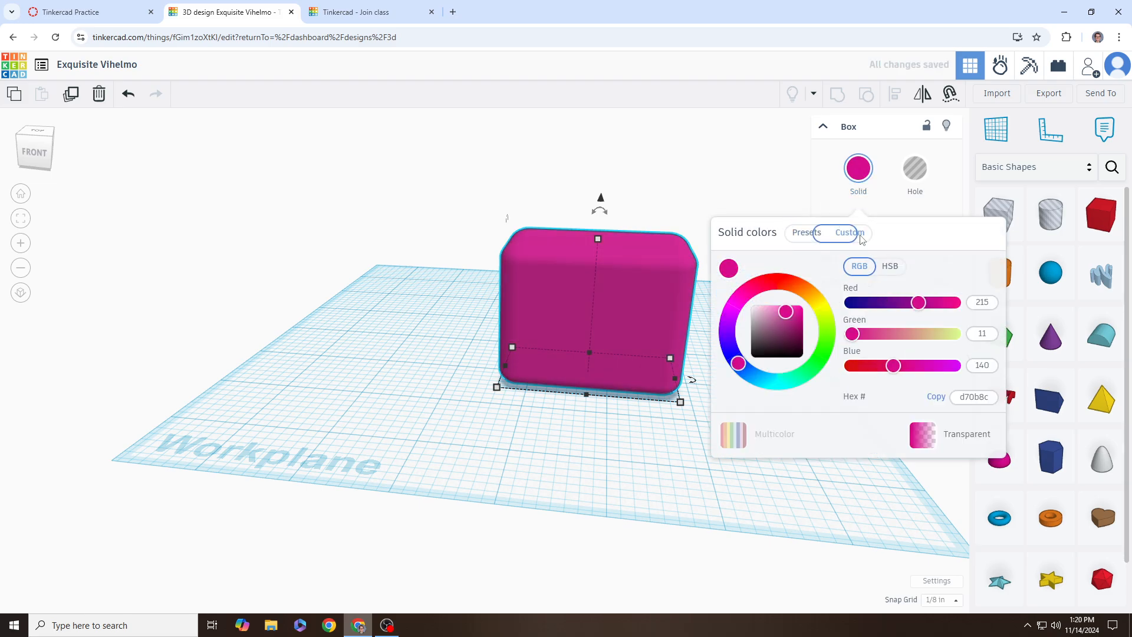
pyautogui.moveTo(814, 289); pyautogui.dragTo(816, 287)
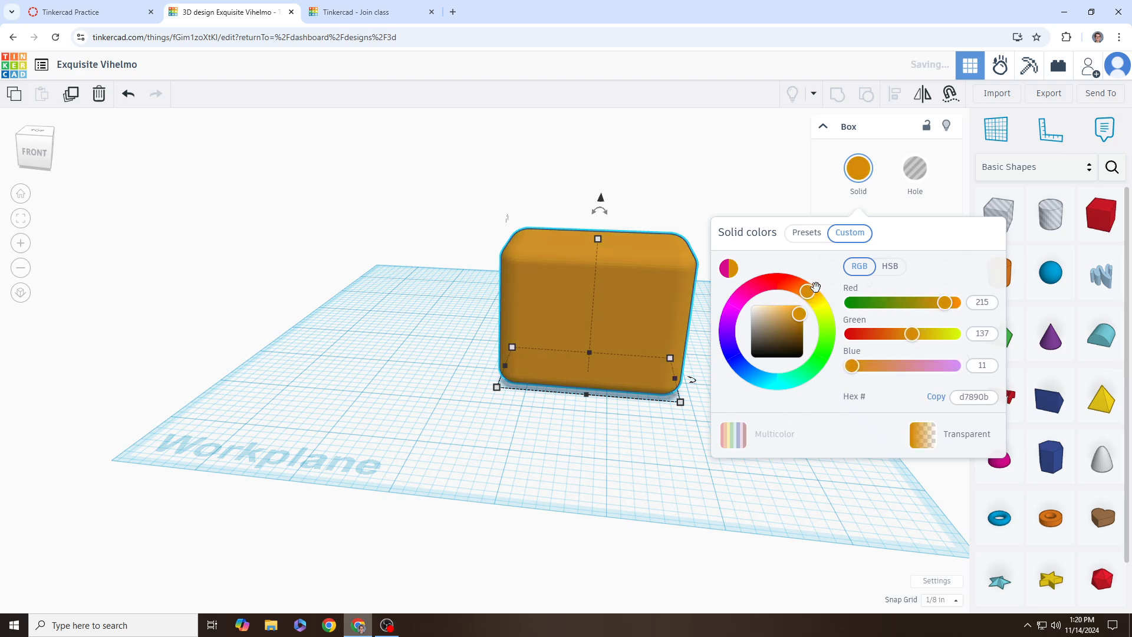
pyautogui.click(880, 334)
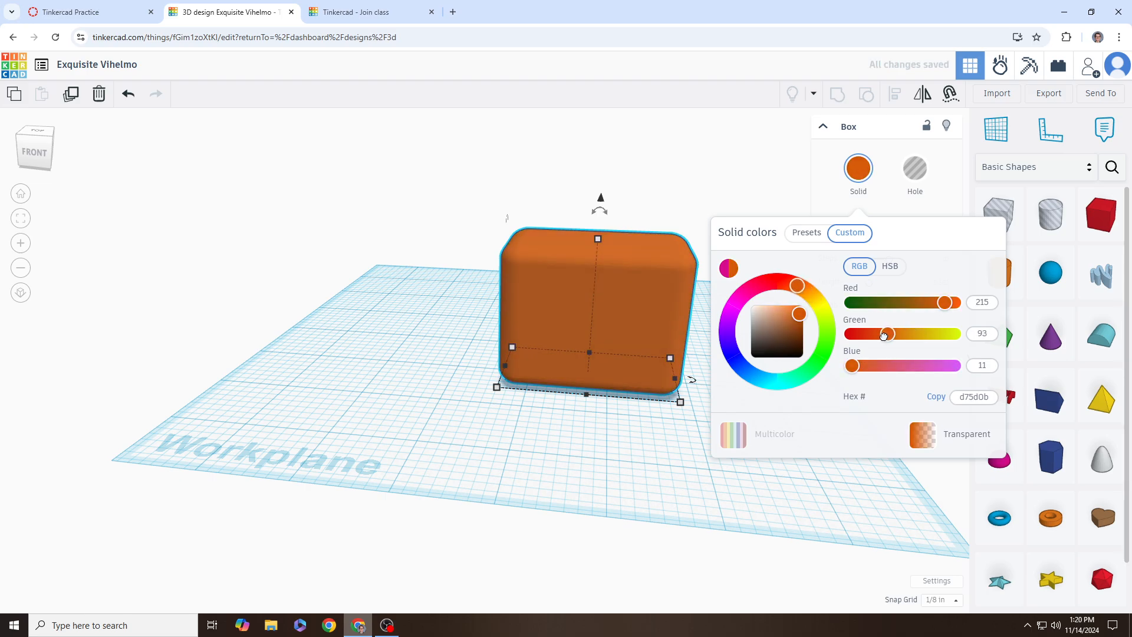
pyautogui.click(755, 502)
# - Stretch the box freehand to make it deeper from front to back, and deselect it
pyautogui.click(658, 328)
pyautogui.moveTo(658, 328); pyautogui.dragTo(570, 400, button='right')
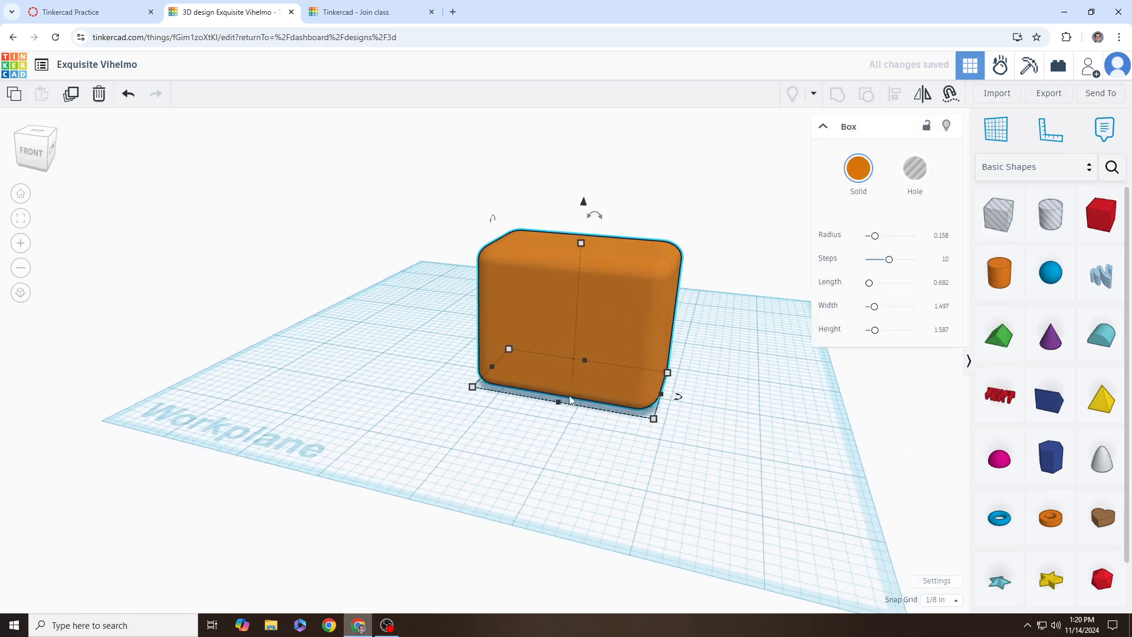
pyautogui.moveTo(559, 408); pyautogui.dragTo(593, 363)
pyautogui.moveTo(629, 408); pyautogui.dragTo(737, 408, button='right')
pyautogui.click(702, 375)
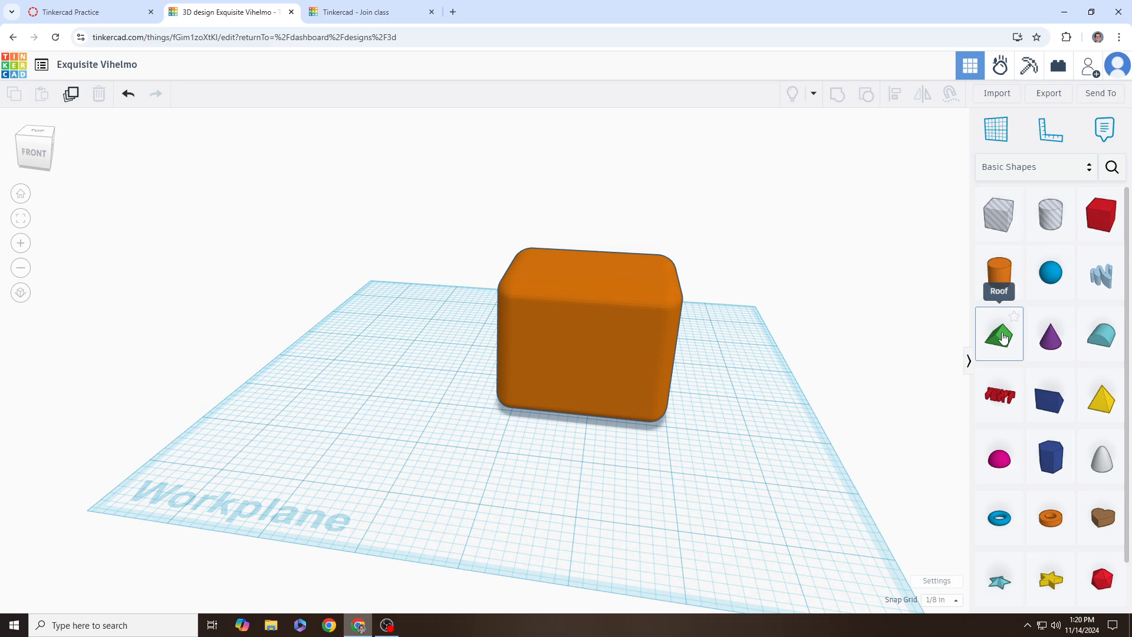
# - Try a Roof shape against the box's side, front and top faces, and place it on the workplane beside the box
pyautogui.moveTo(1004, 338); pyautogui.dragTo(680, 338)
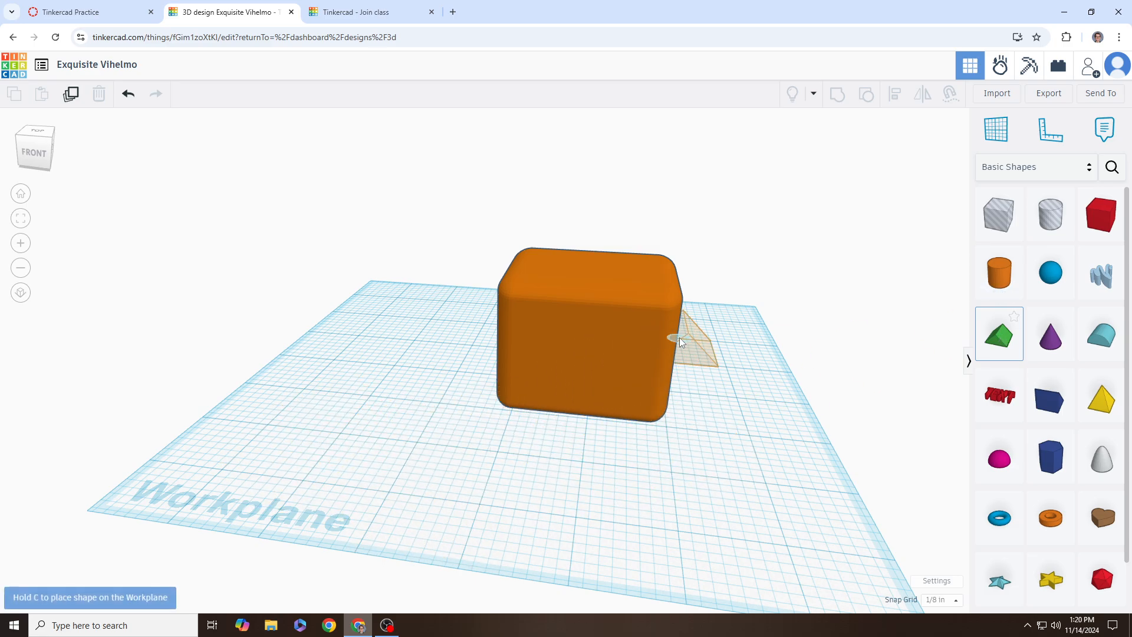
pyautogui.moveTo(679, 338); pyautogui.dragTo(643, 352, button='right')
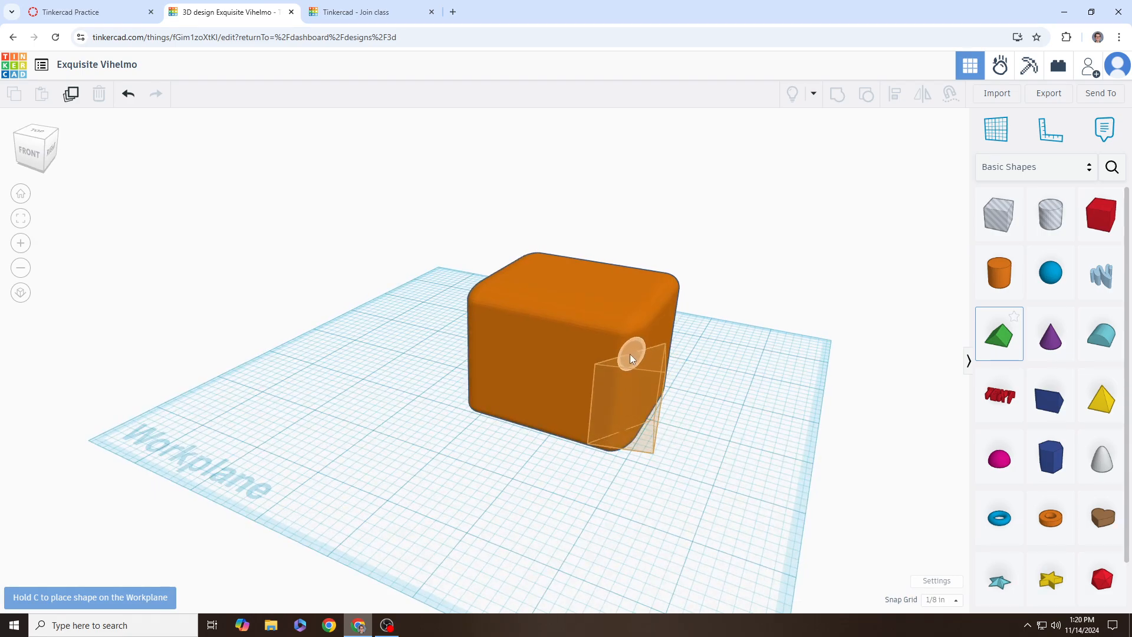
pyautogui.moveTo(649, 346); pyautogui.dragTo(607, 348, button='right')
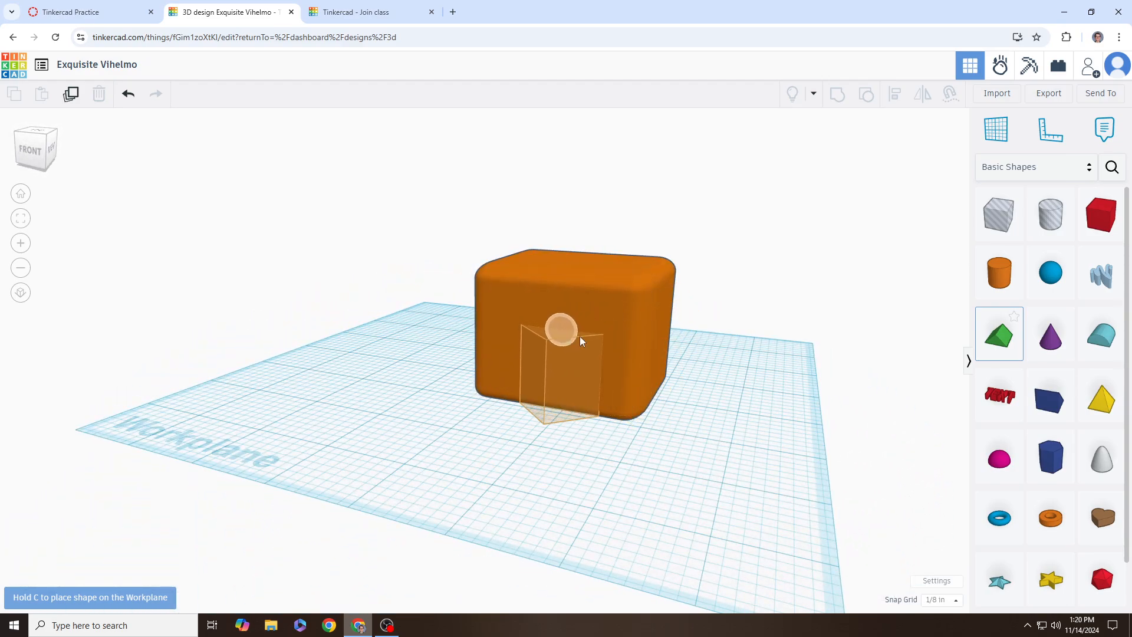
pyautogui.moveTo(595, 257)
pyautogui.mouseDown(button='right')
pyautogui.moveTo(616, 289)
pyautogui.moveTo(593, 278)
pyautogui.mouseUp(button='right')
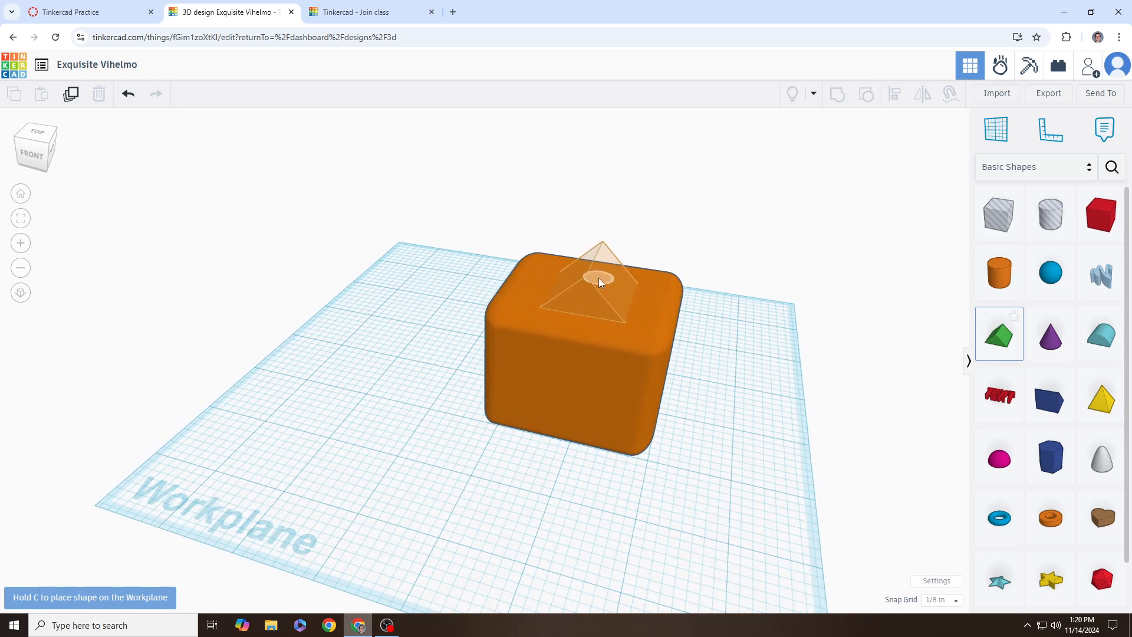
pyautogui.click(750, 394)
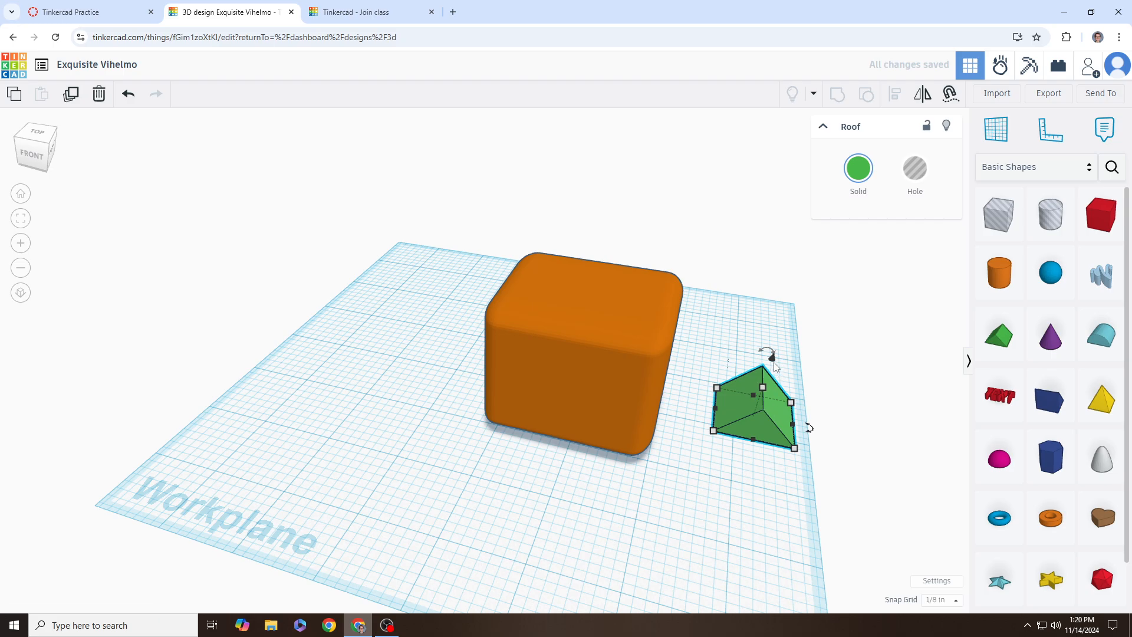
# - Move and raise the roof onto the box's top, and delete it
pyautogui.moveTo(772, 358); pyautogui.dragTo(610, 331)
pyautogui.moveTo(613, 258); pyautogui.dragTo(617, 217)
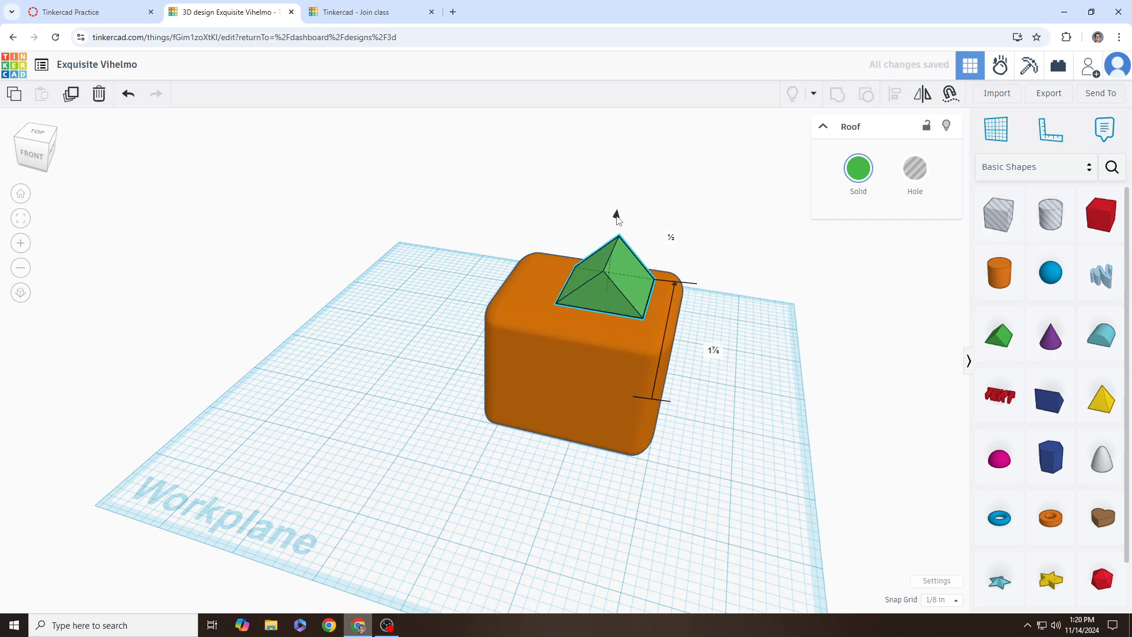
pyautogui.press('Delete')
# - Place a Roof directly on the box's top face and stretch its base to about 2 by 1 3/4 in
pyautogui.moveTo(999, 333); pyautogui.dragTo(590, 285)
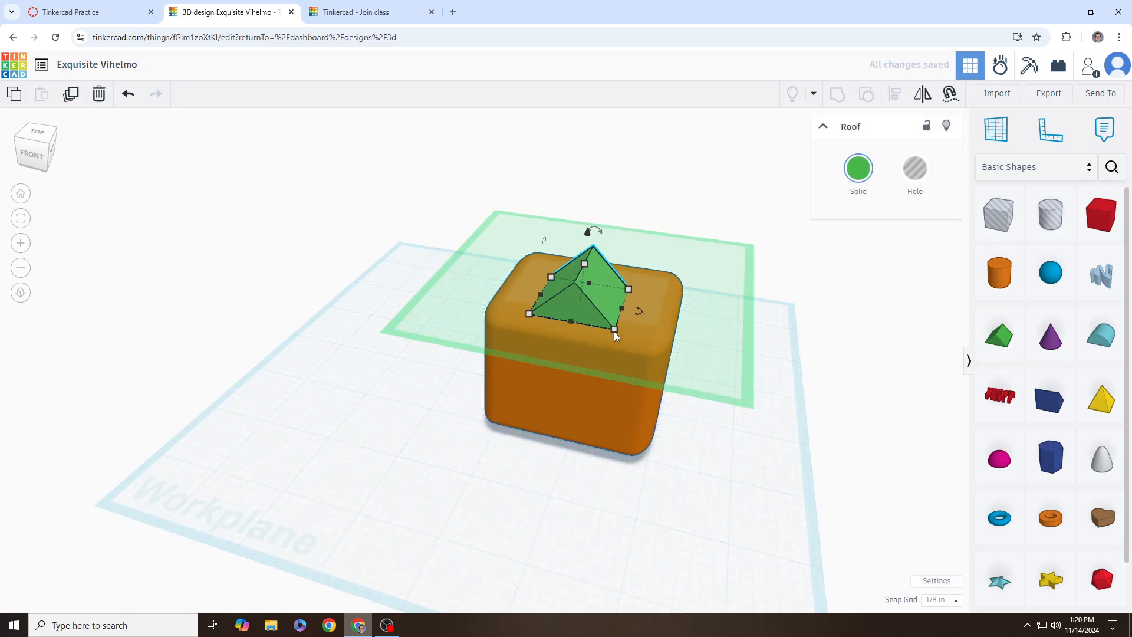
pyautogui.moveTo(615, 329); pyautogui.dragTo(667, 345)
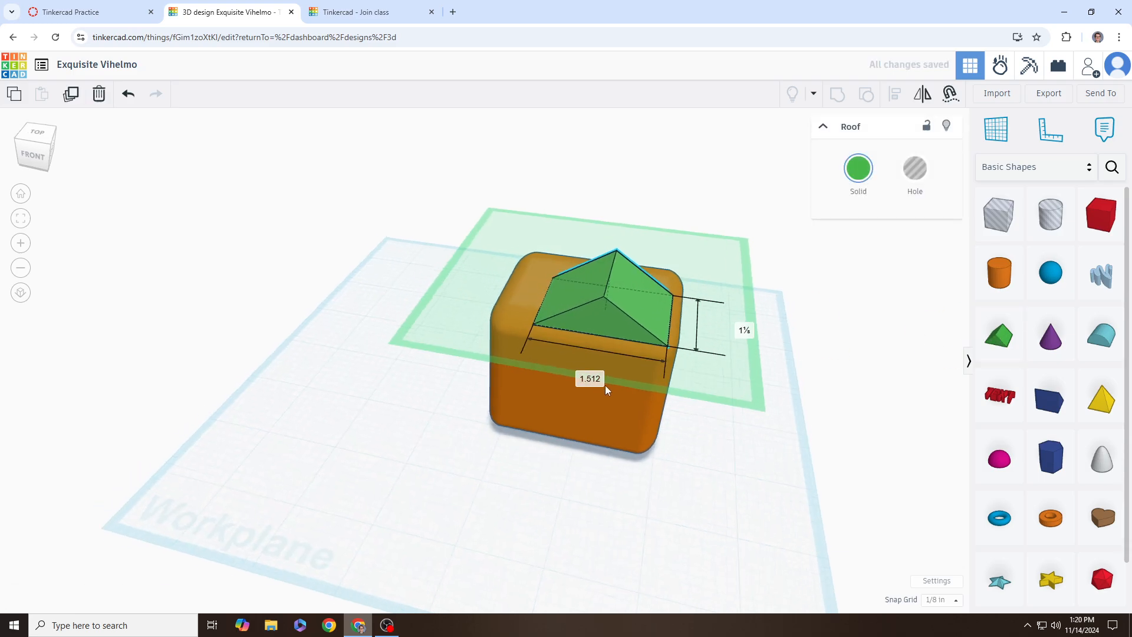
pyautogui.moveTo(605, 384); pyautogui.dragTo(632, 394, button='right')
pyautogui.moveTo(560, 286); pyautogui.dragTo(522, 256)
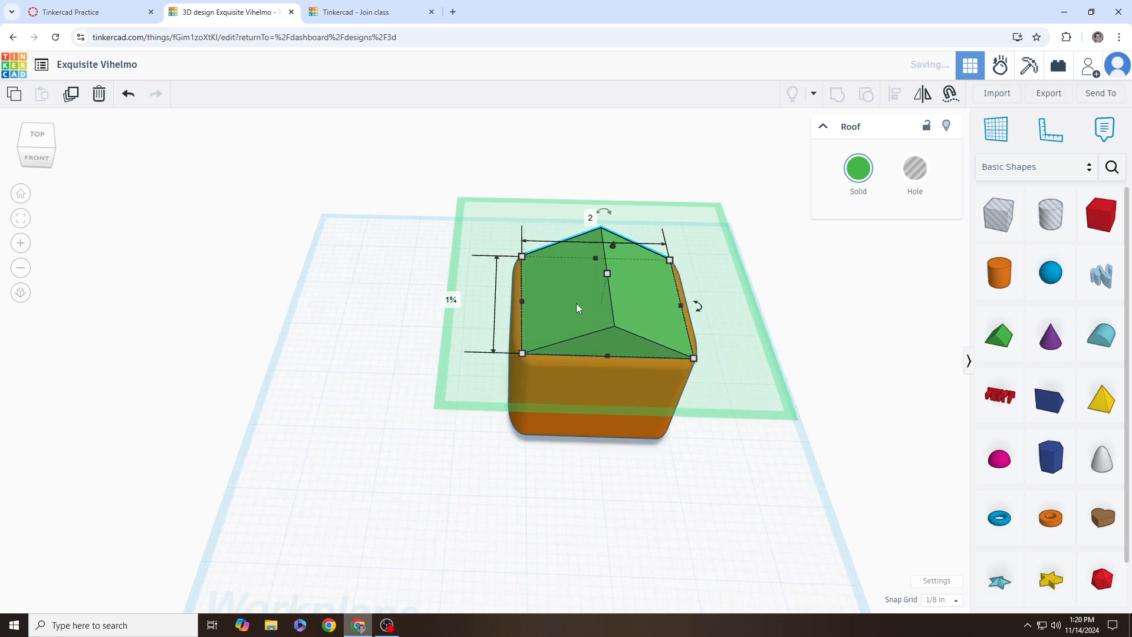
pyautogui.moveTo(576, 307); pyautogui.dragTo(617, 322, button='right')
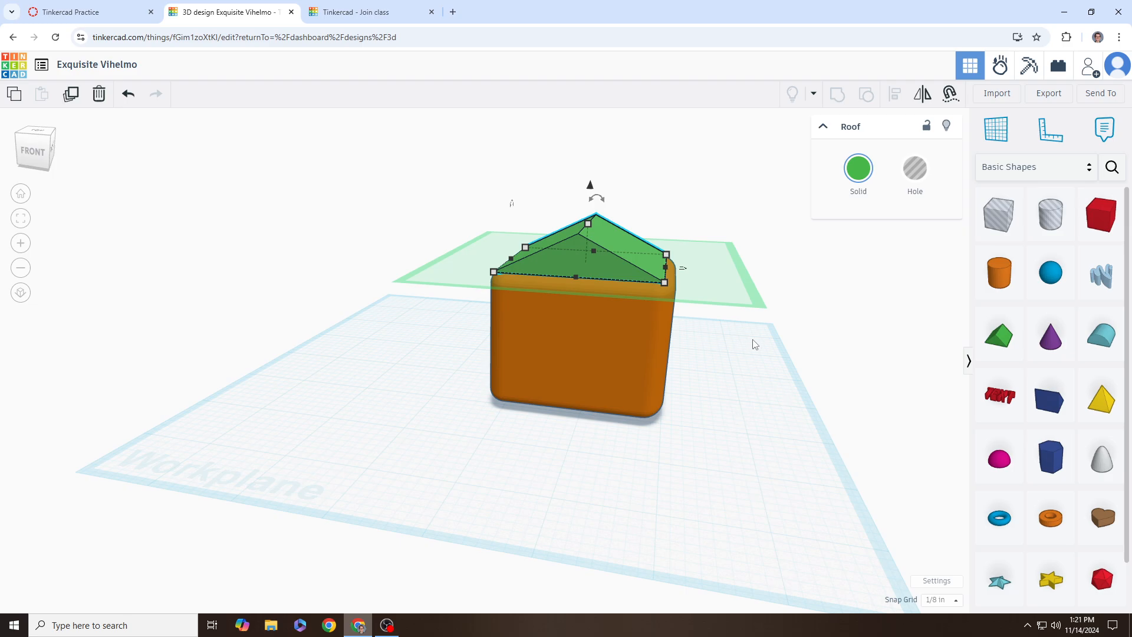
# - Select both the box and the roof and align their centres in both horizontal directions
pyautogui.moveTo(754, 344); pyautogui.dragTo(588, 454, button='right')
pyautogui.click(814, 399)
pyautogui.moveTo(813, 398); pyautogui.dragTo(777, 361, button='middle')
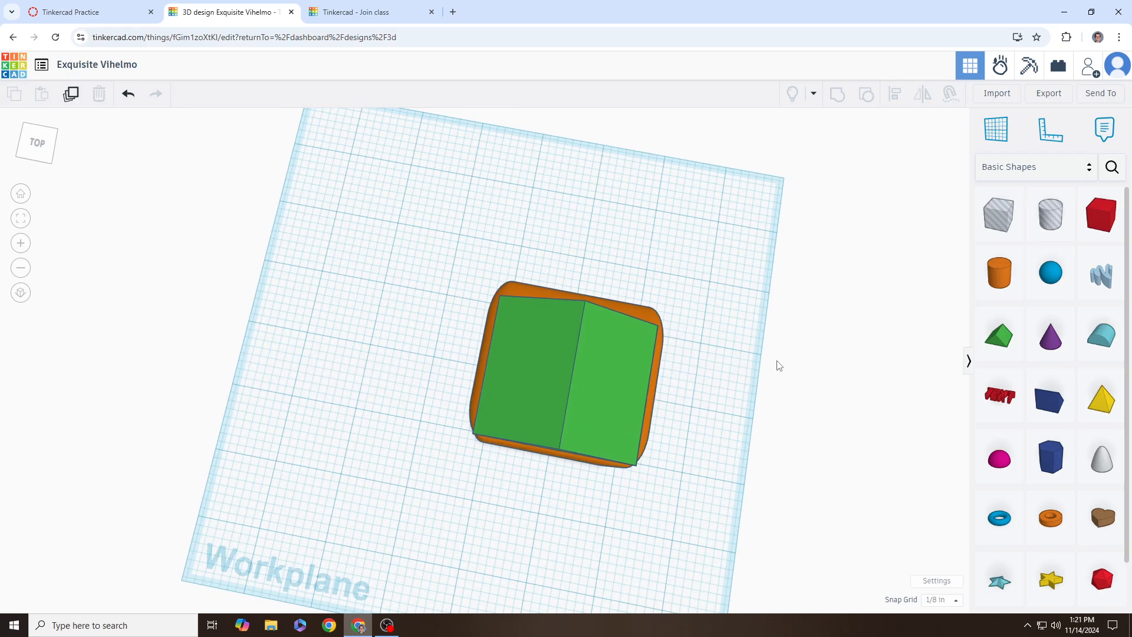
pyautogui.moveTo(778, 366); pyautogui.dragTo(825, 328, button='right')
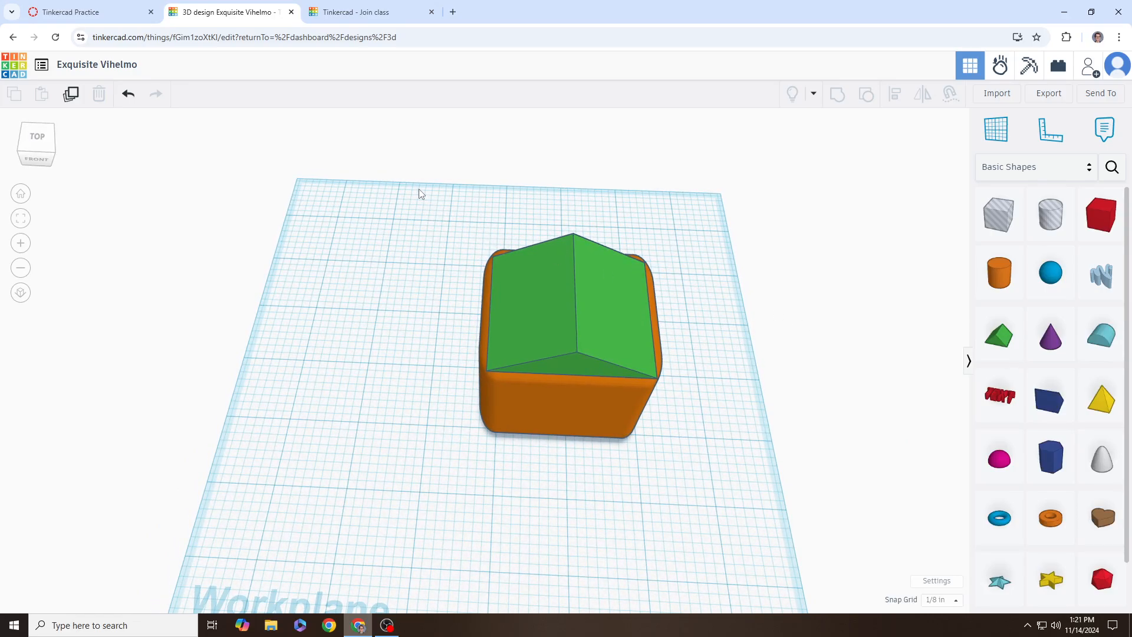
pyautogui.moveTo(412, 183); pyautogui.dragTo(492, 276)
pyautogui.moveTo(620, 411); pyautogui.dragTo(718, 474)
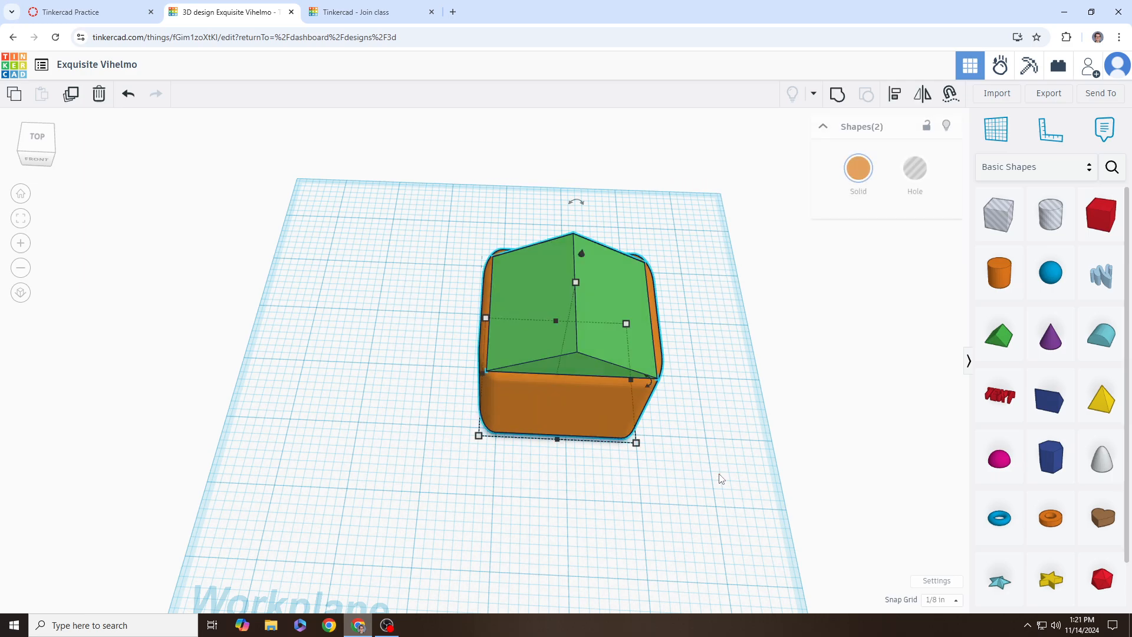
pyautogui.click(896, 95)
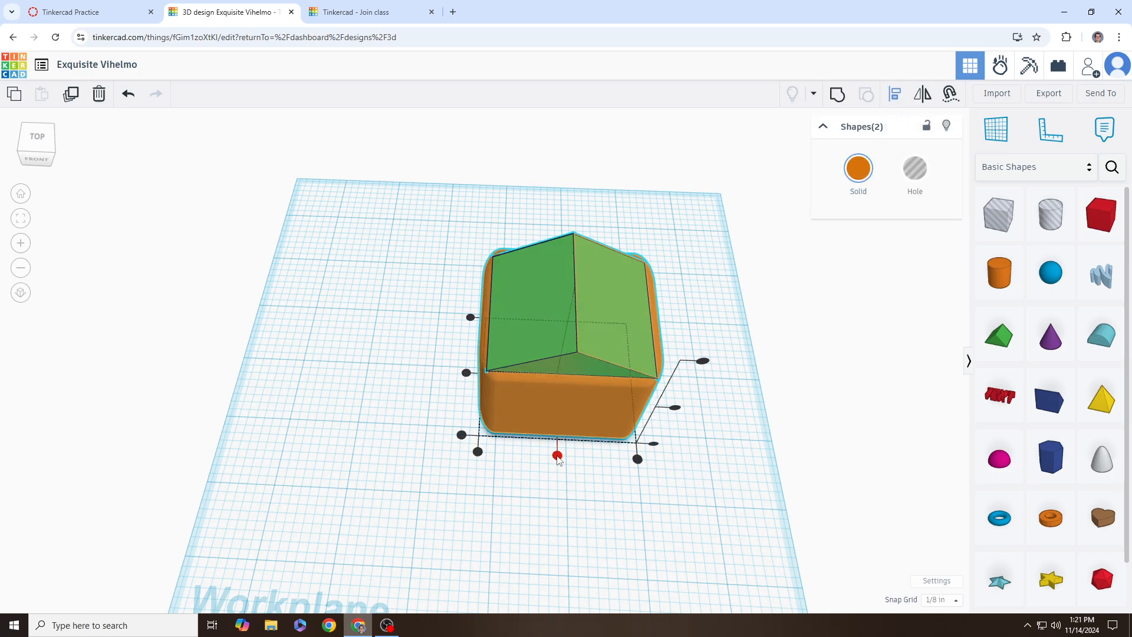
pyautogui.click(558, 455)
pyautogui.click(466, 373)
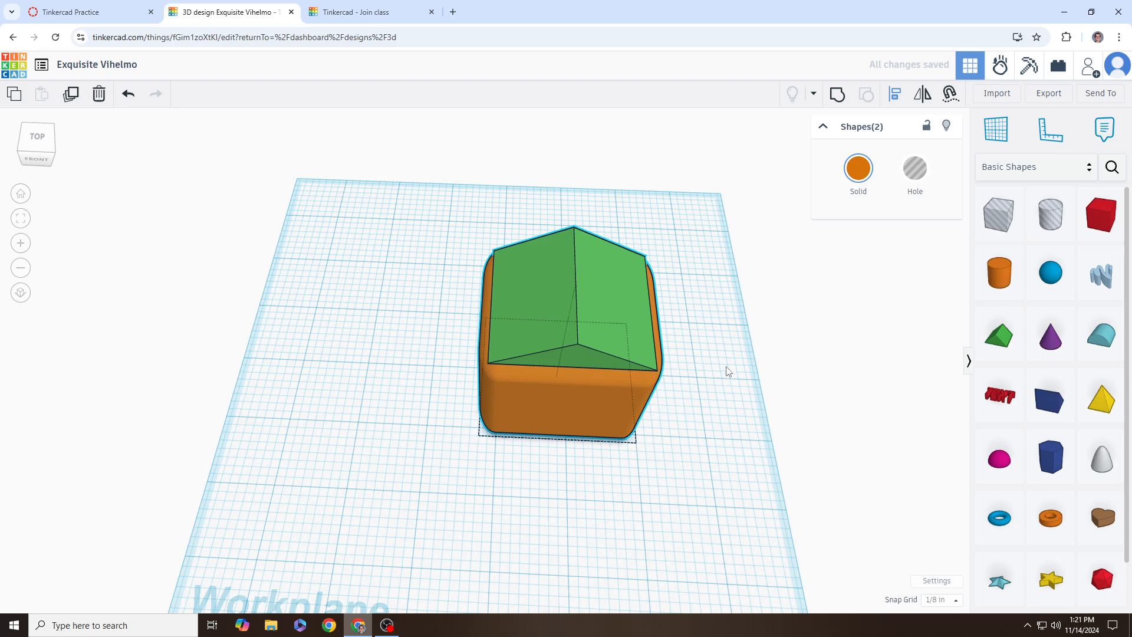
# - Try aligning the box and roof to their vertical centres, and undo that alignment
pyautogui.moveTo(728, 371); pyautogui.dragTo(640, 331, button='right')
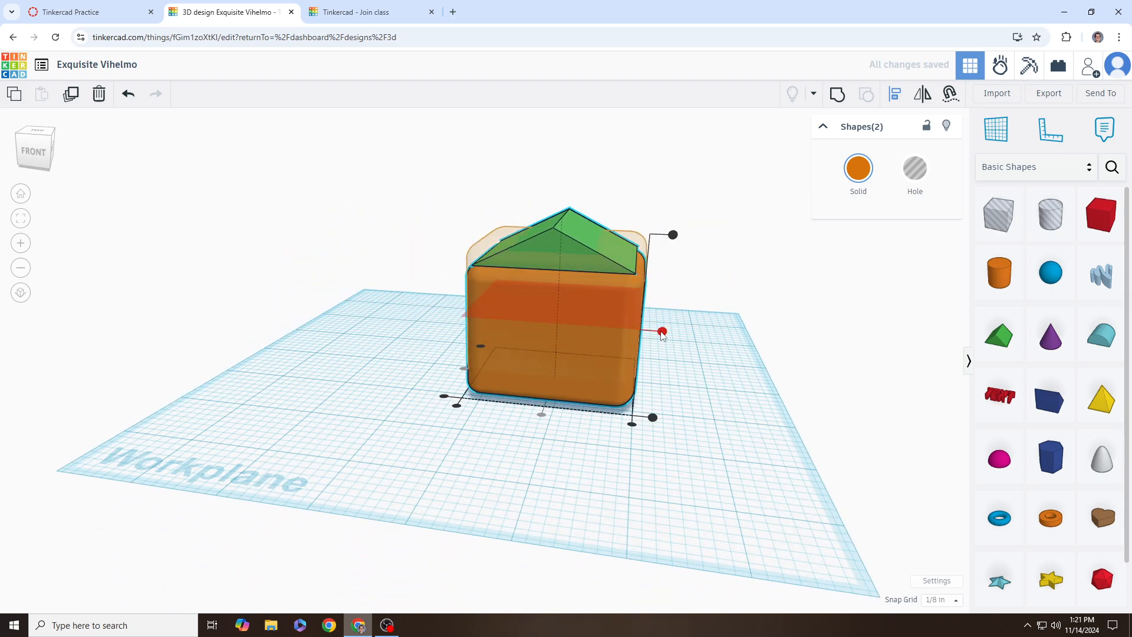
pyautogui.click(663, 332)
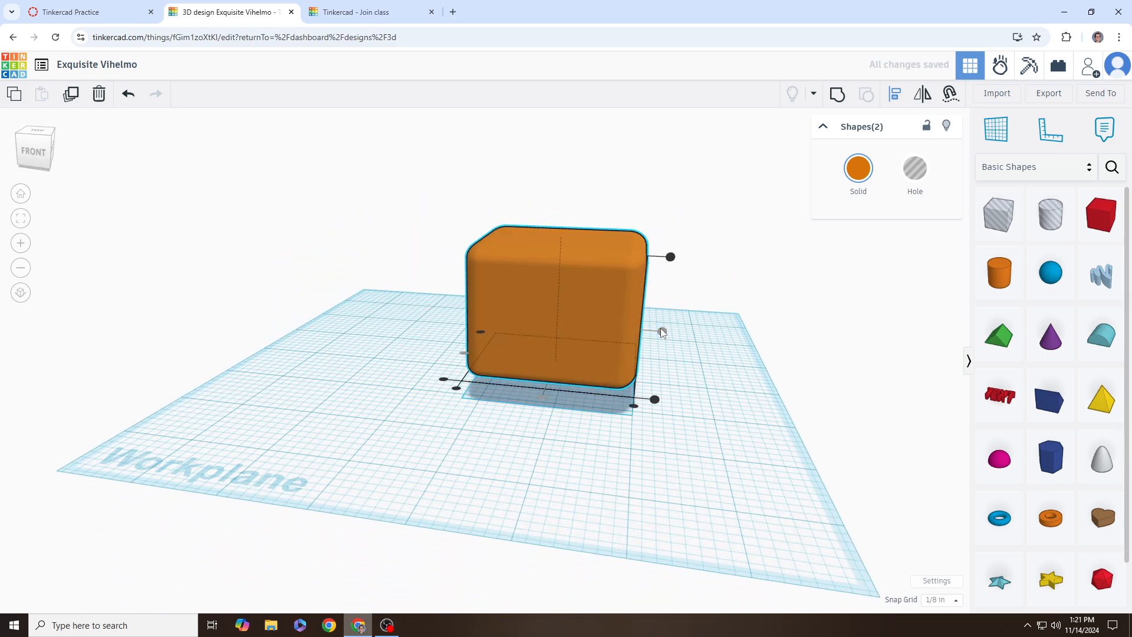
pyautogui.hotkey('ctrl', 'z')
pyautogui.click(744, 269)
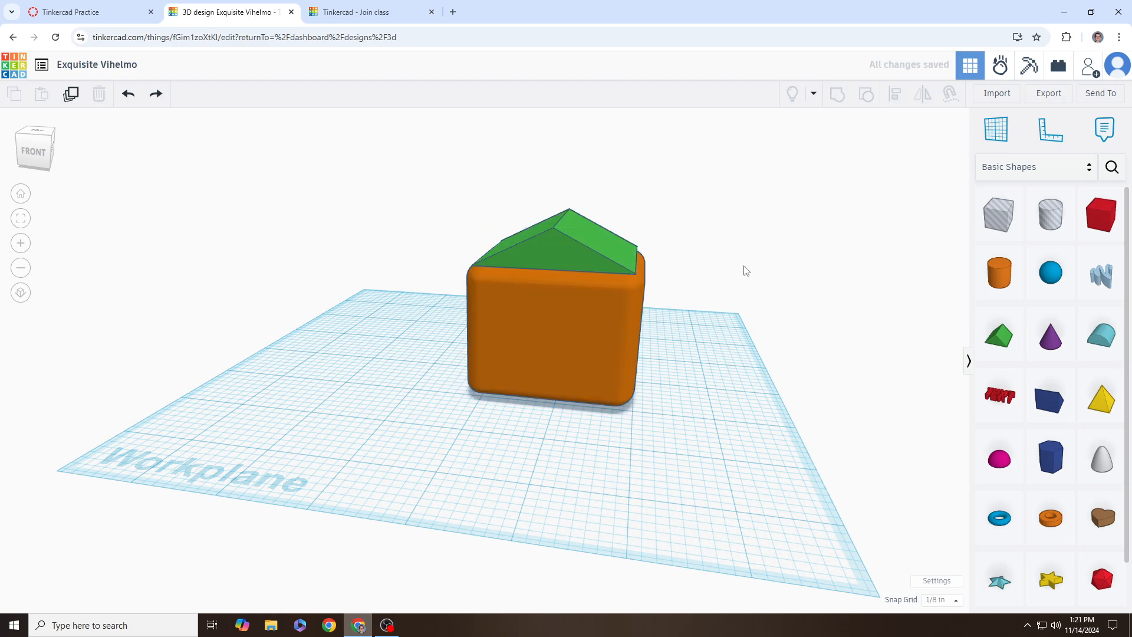
# - Browse the Creatures & Characters and Hardware categories of the shapes library
pyautogui.moveTo(743, 266); pyautogui.dragTo(786, 299, button='right')
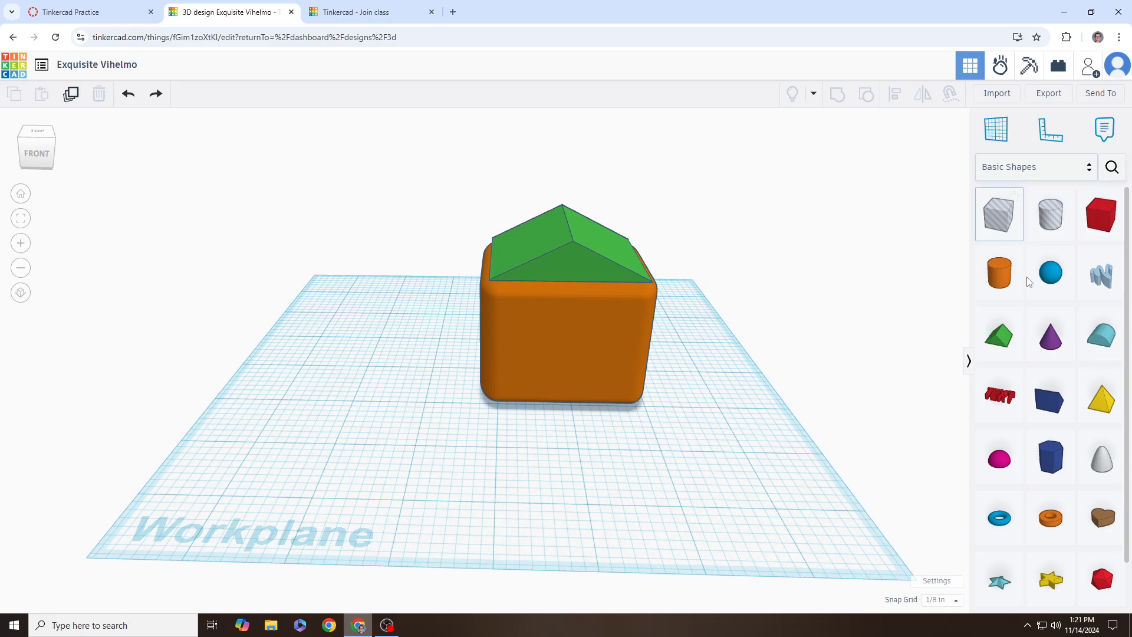
pyautogui.click(1082, 174)
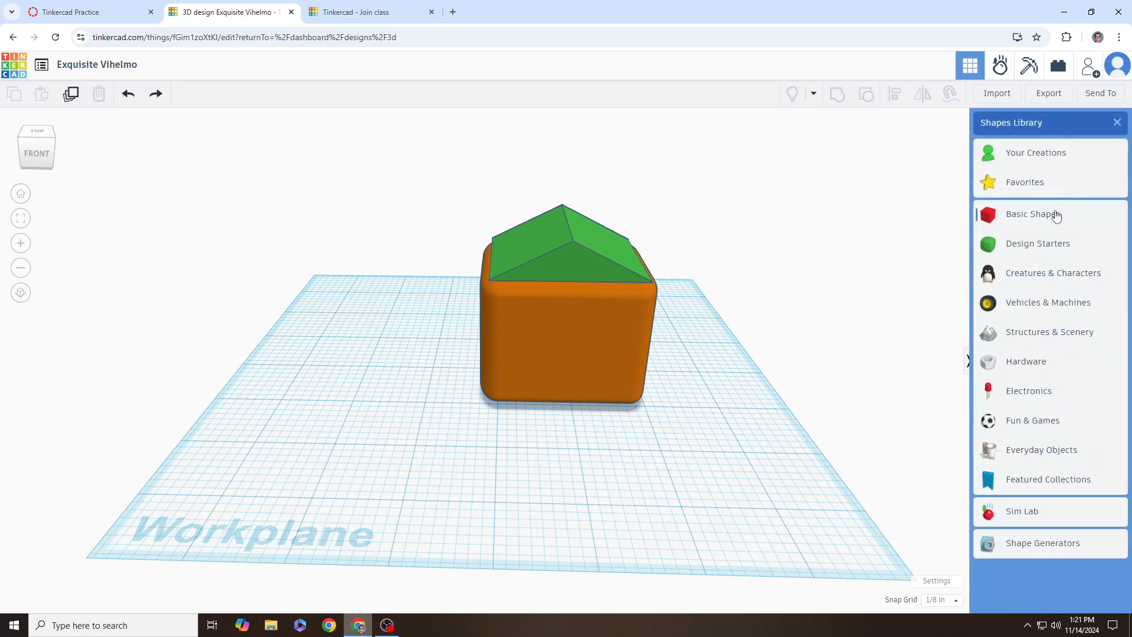
pyautogui.click(1039, 278)
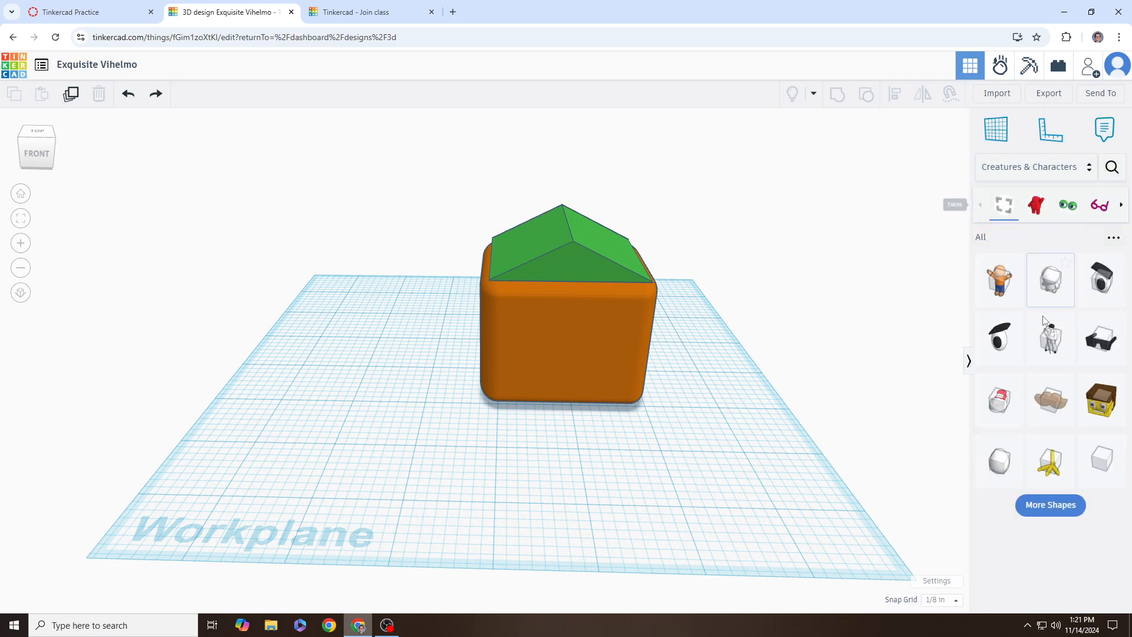
pyautogui.click(1056, 168)
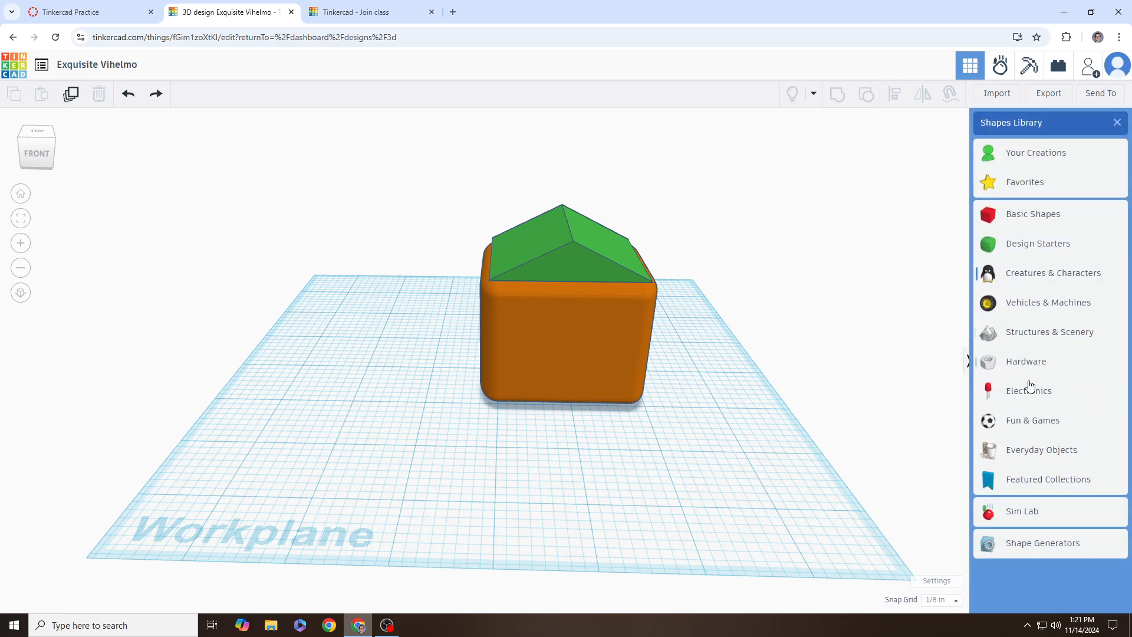
pyautogui.click(1035, 369)
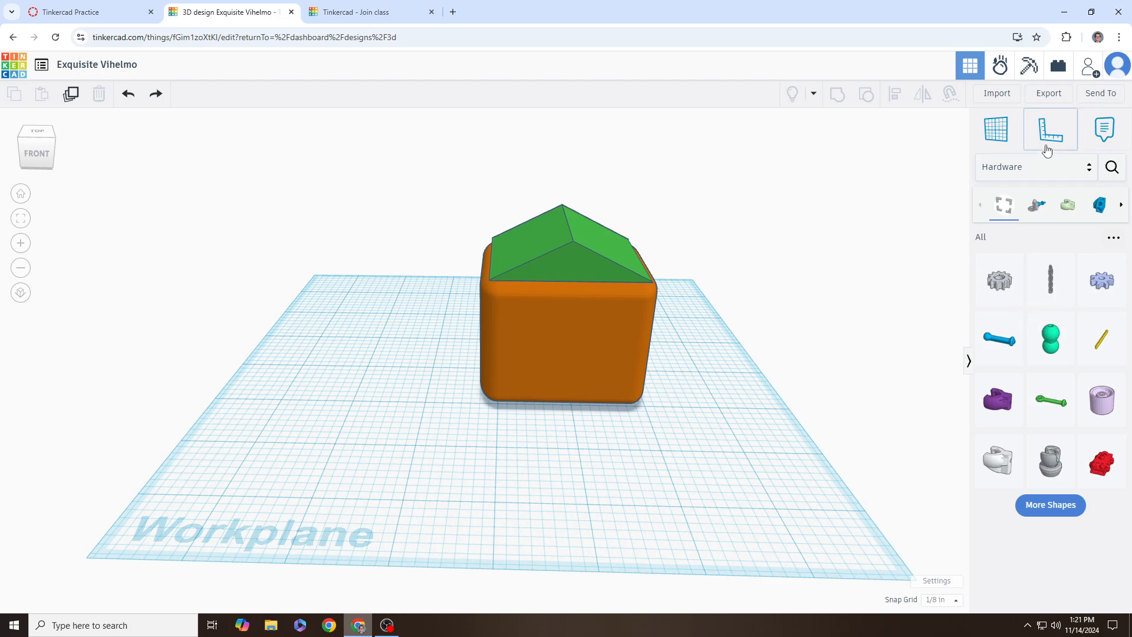
# - Return the shapes library to the Basic Shapes category
pyautogui.click(1045, 168)
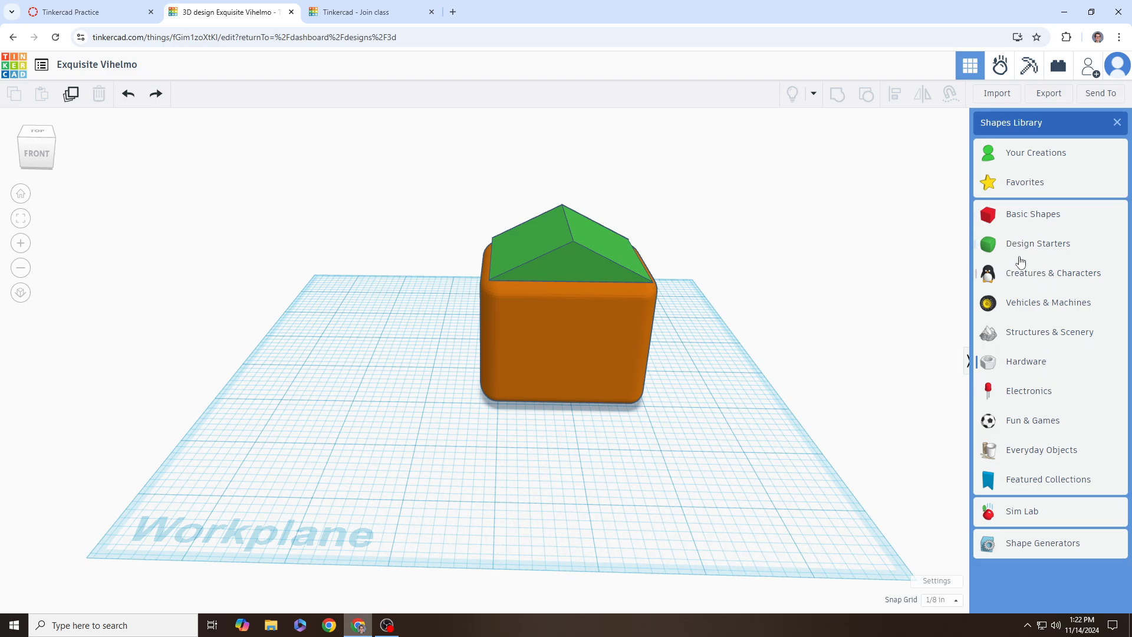
pyautogui.click(1042, 220)
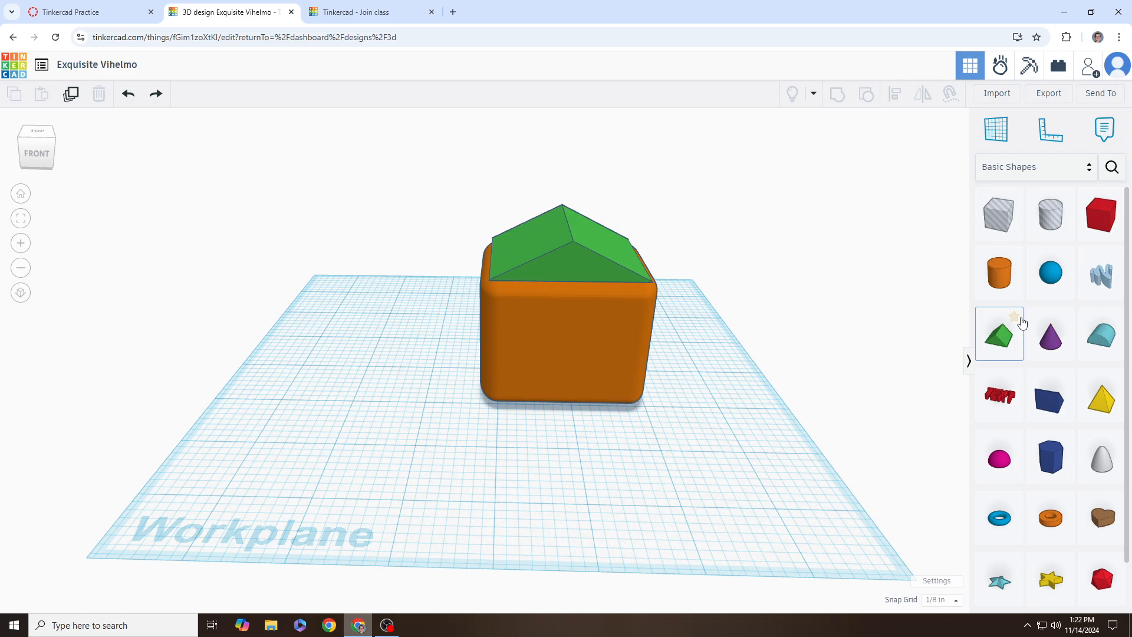
pyautogui.scroll(-1, 1032, 330)
pyautogui.scroll(1, 1041, 360)
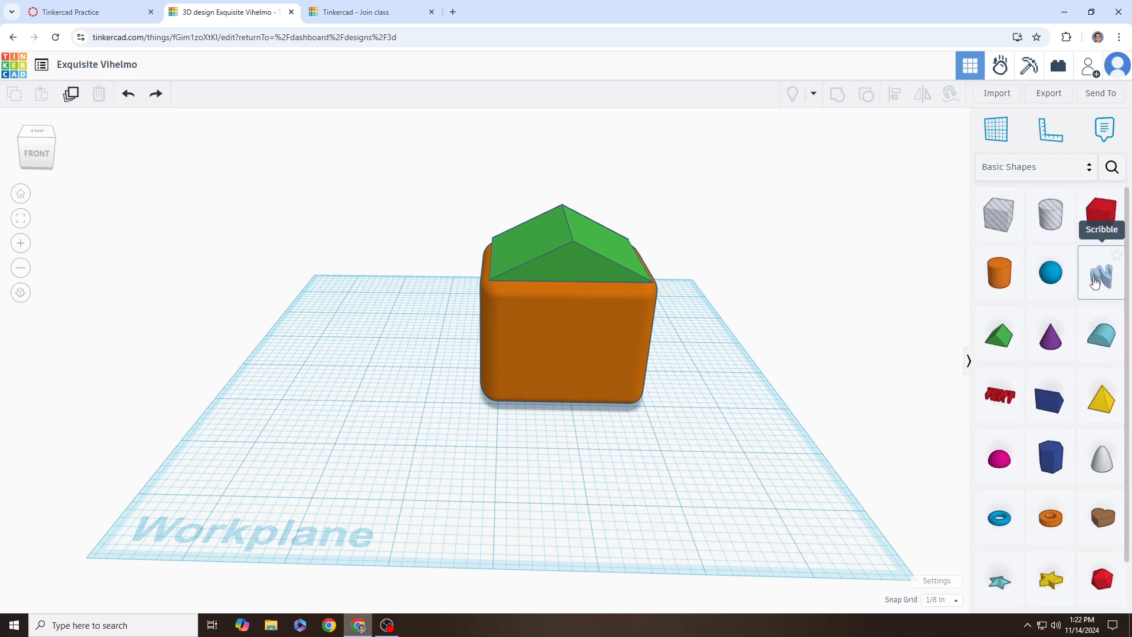
# - Place a Scribble on the box's right face and draw a smile with two short vertical strokes as eyes above it
pyautogui.moveTo(1104, 276); pyautogui.dragTo(542, 332)
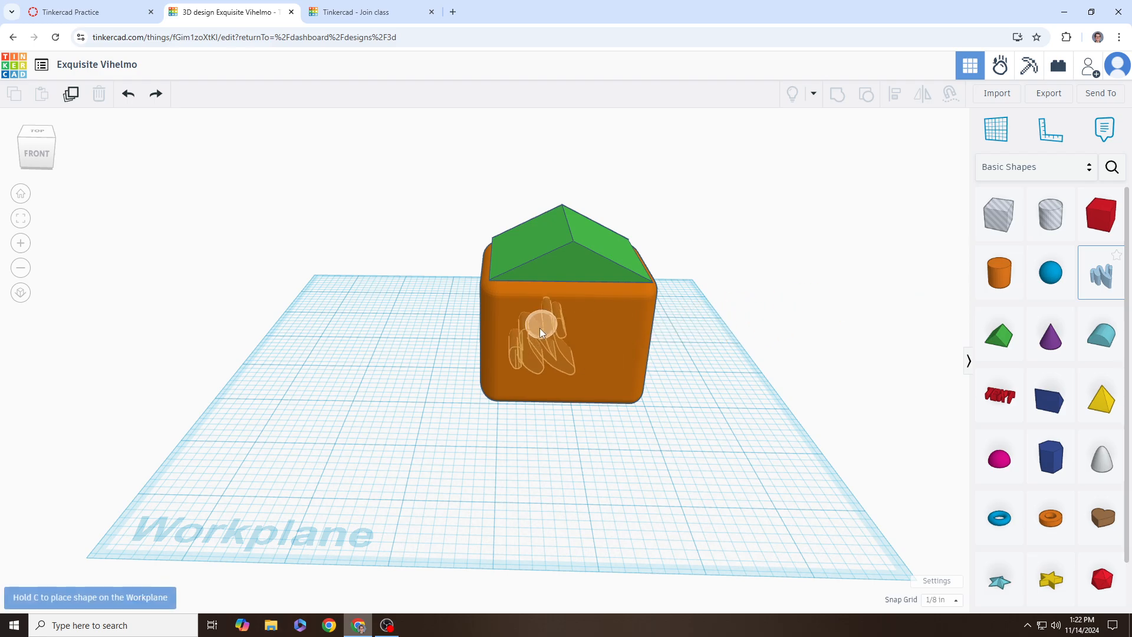
pyautogui.moveTo(611, 342); pyautogui.dragTo(374, 320, button='right')
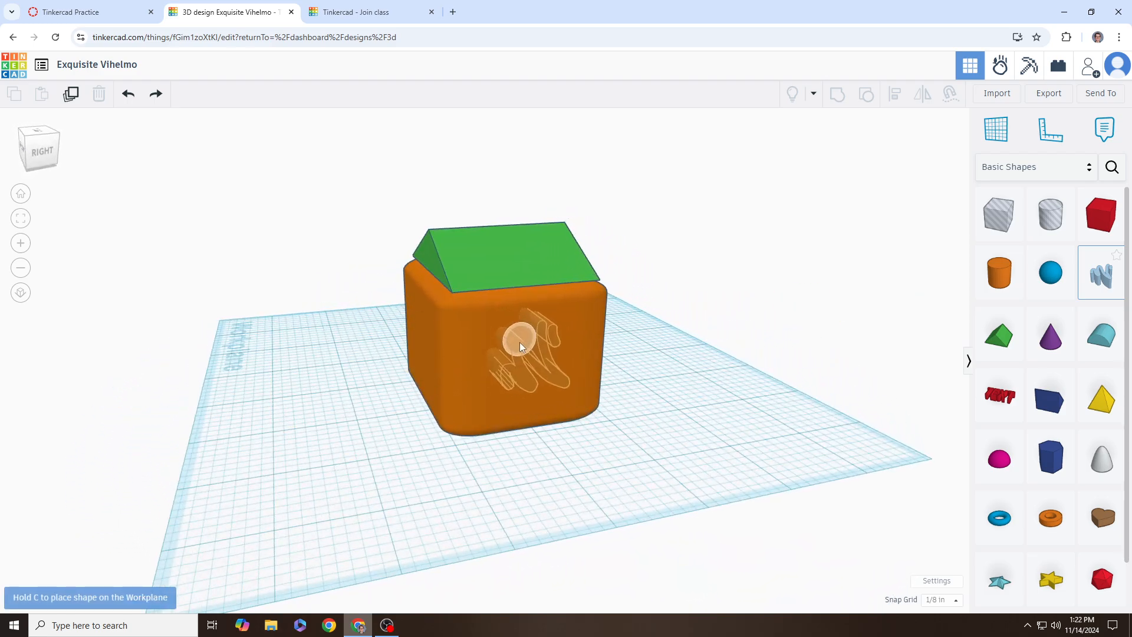
pyautogui.click(529, 346)
pyautogui.moveTo(442, 345)
pyautogui.mouseDown()
pyautogui.moveTo(455, 384)
pyautogui.moveTo(576, 420)
pyautogui.moveTo(640, 334)
pyautogui.mouseUp()
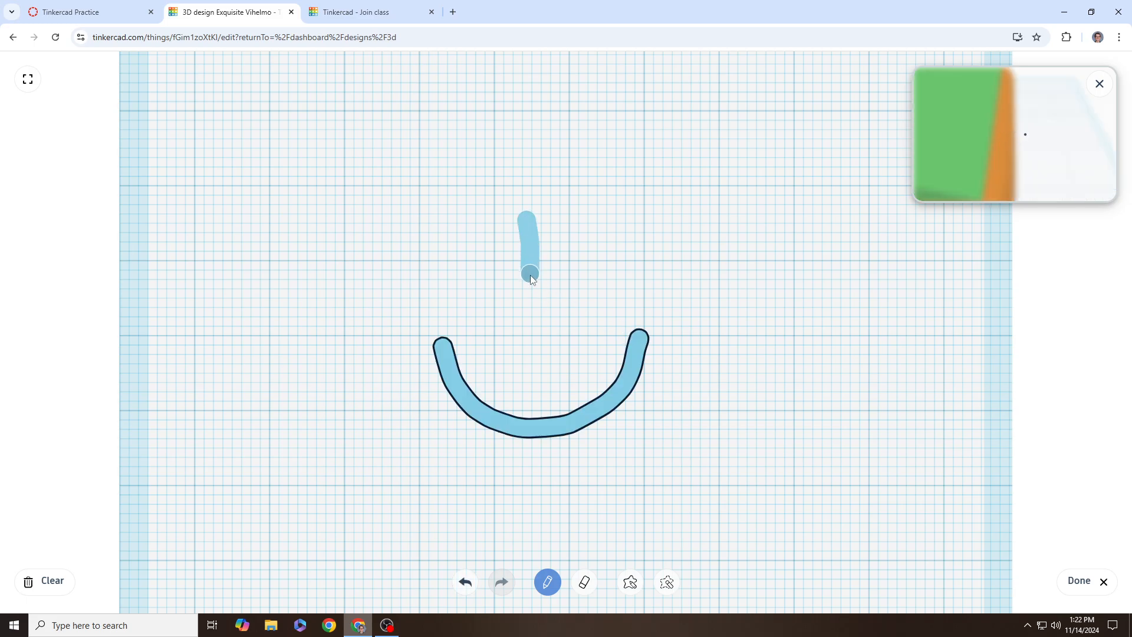
pyautogui.click(1075, 578)
# - Reduce how far the smiley scribble protrudes from the box and shrink its height to about 0.86 in
pyautogui.moveTo(670, 422); pyautogui.dragTo(552, 396, button='right')
pyautogui.scroll(-3, 589, 401)
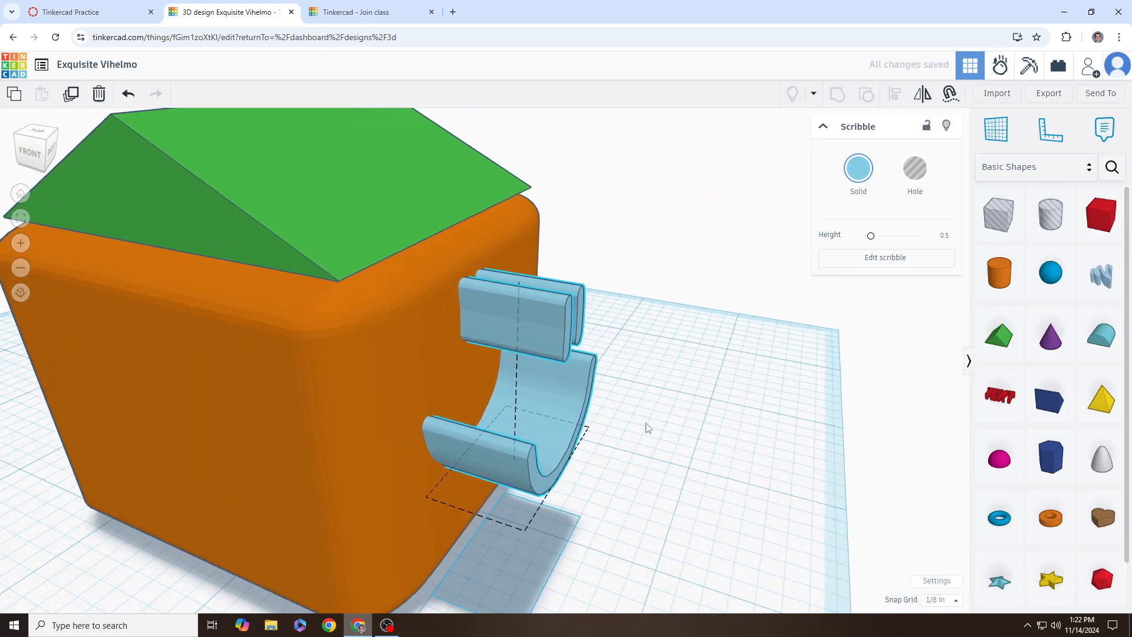
pyautogui.moveTo(646, 428); pyautogui.dragTo(563, 415, button='right')
pyautogui.moveTo(550, 491)
pyautogui.mouseDown()
pyautogui.moveTo(500, 461)
pyautogui.moveTo(512, 470)
pyautogui.mouseUp()
pyautogui.moveTo(496, 278); pyautogui.dragTo(496, 299)
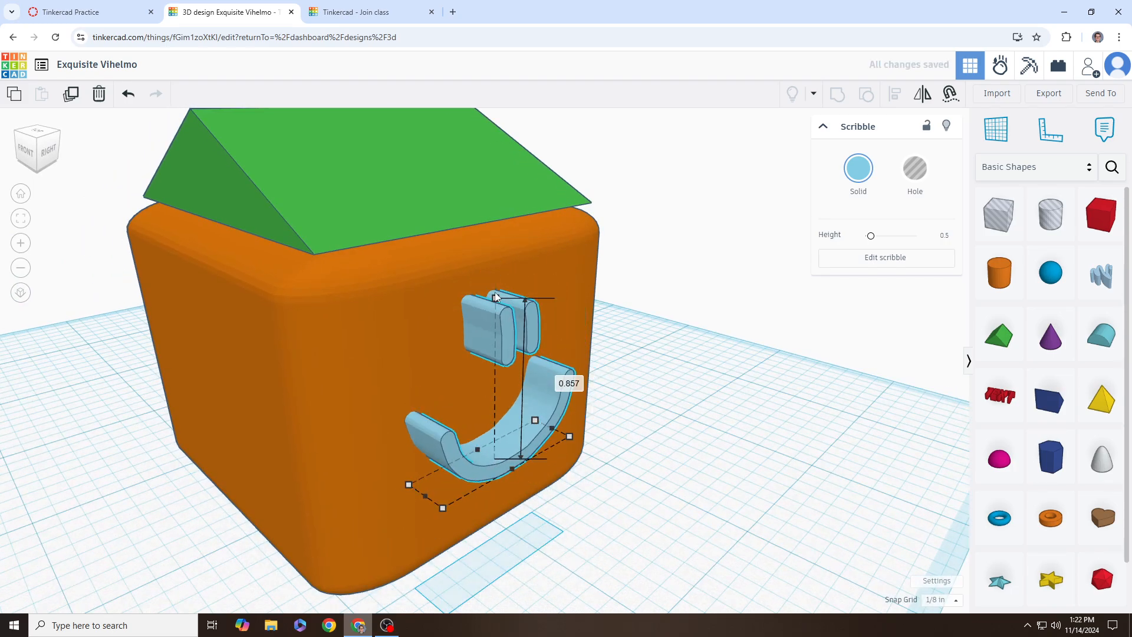
# - Place a Text shape on the box's front face and change its wording to HI
pyautogui.moveTo(652, 419); pyautogui.dragTo(723, 419, button='right')
pyautogui.scroll(-3, 721, 420)
pyautogui.moveTo(559, 433); pyautogui.dragTo(899, 367, button='right')
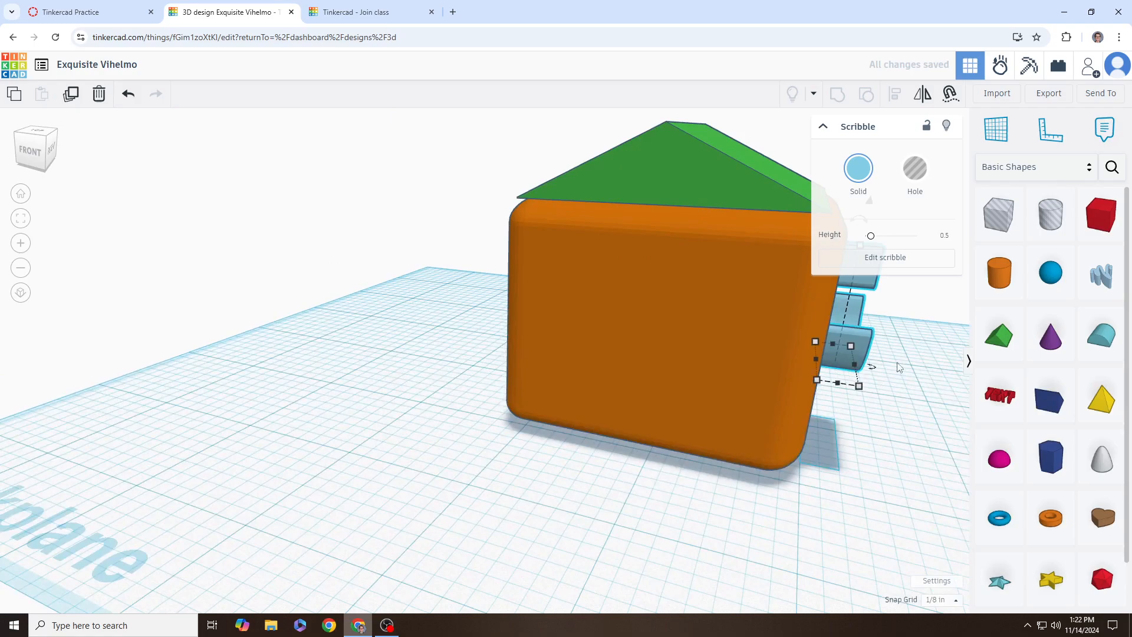
pyautogui.moveTo(997, 398); pyautogui.dragTo(639, 319)
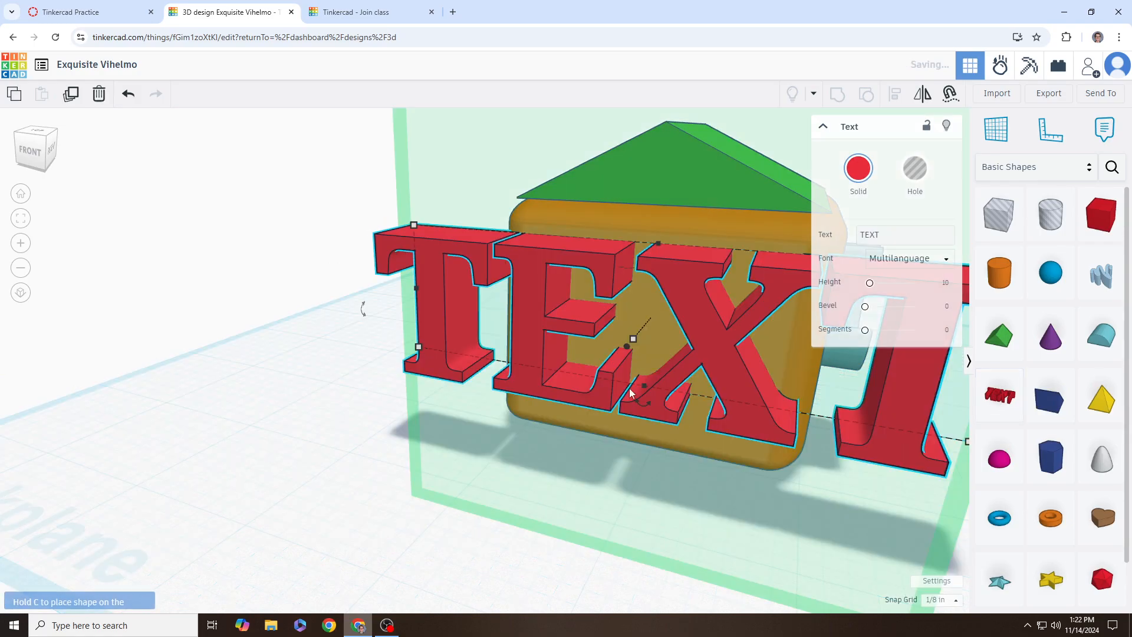
pyautogui.click(894, 237)
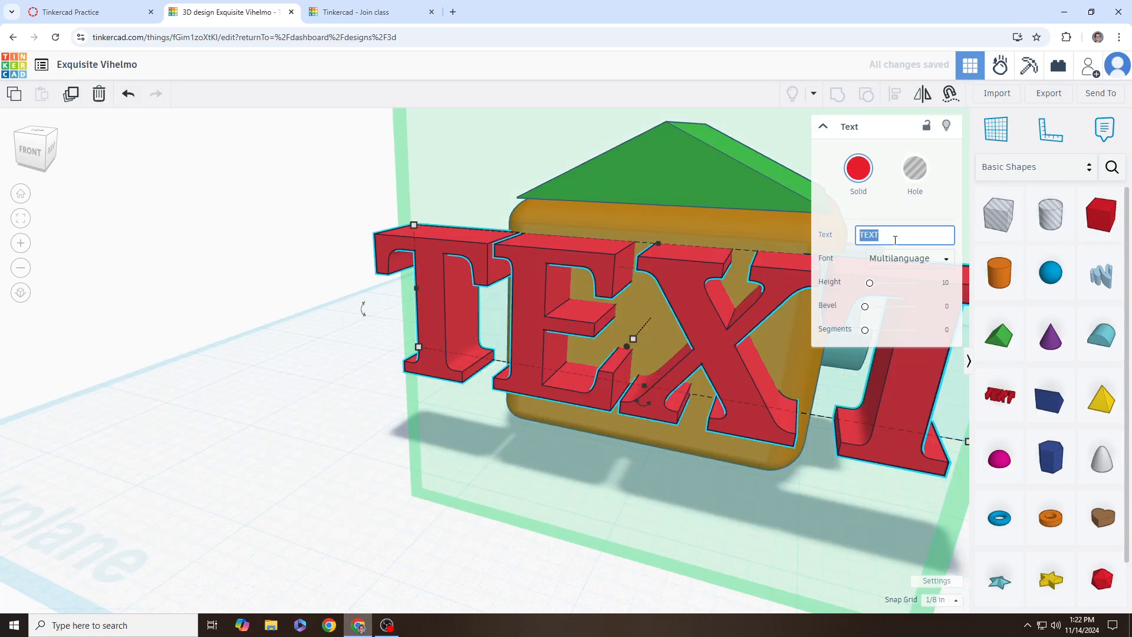
pyautogui.write('HI')
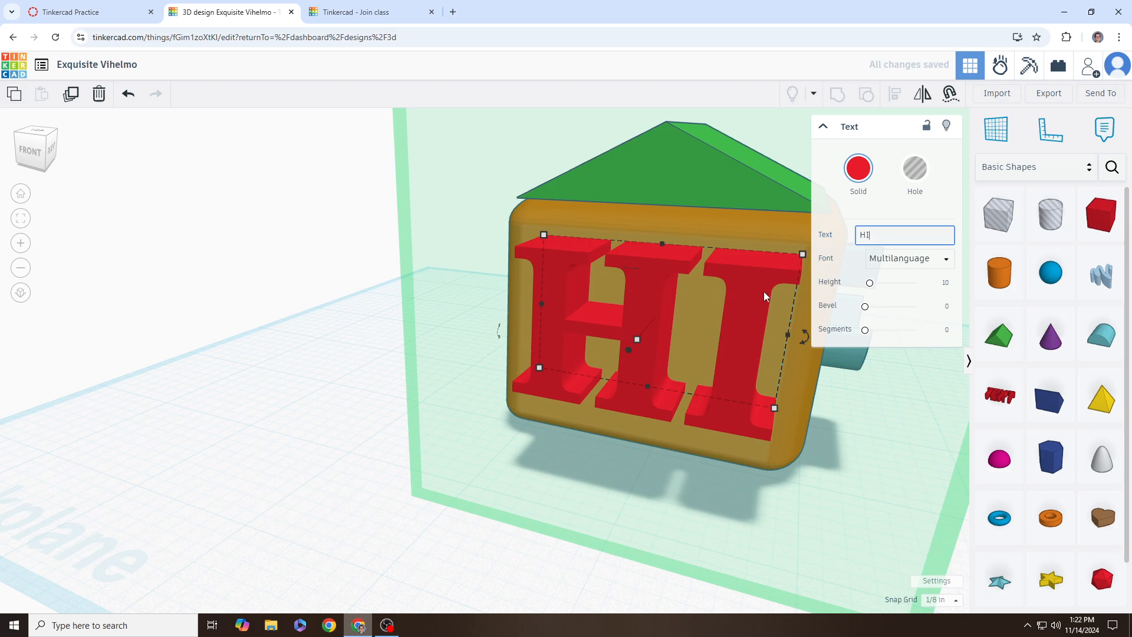
pyautogui.moveTo(791, 396); pyautogui.dragTo(798, 390, button='right')
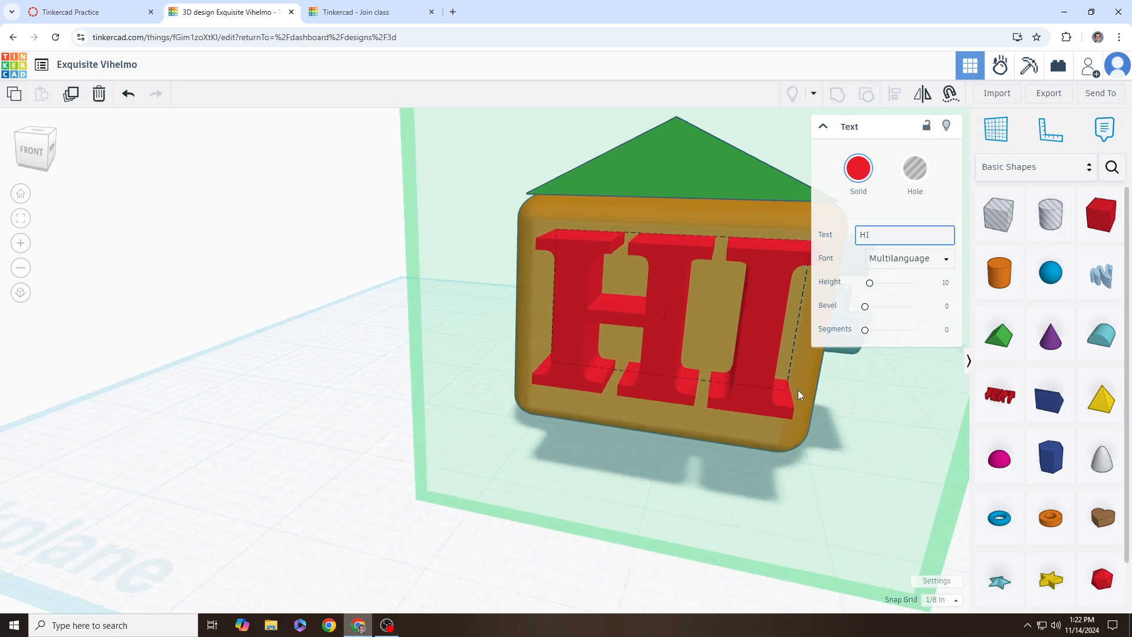
pyautogui.click(786, 474)
# - Place a hole Cylinder on the workplane beside the box's front right corner
pyautogui.moveTo(855, 434); pyautogui.dragTo(856, 365, button='right')
pyautogui.scroll(-3, 813, 411)
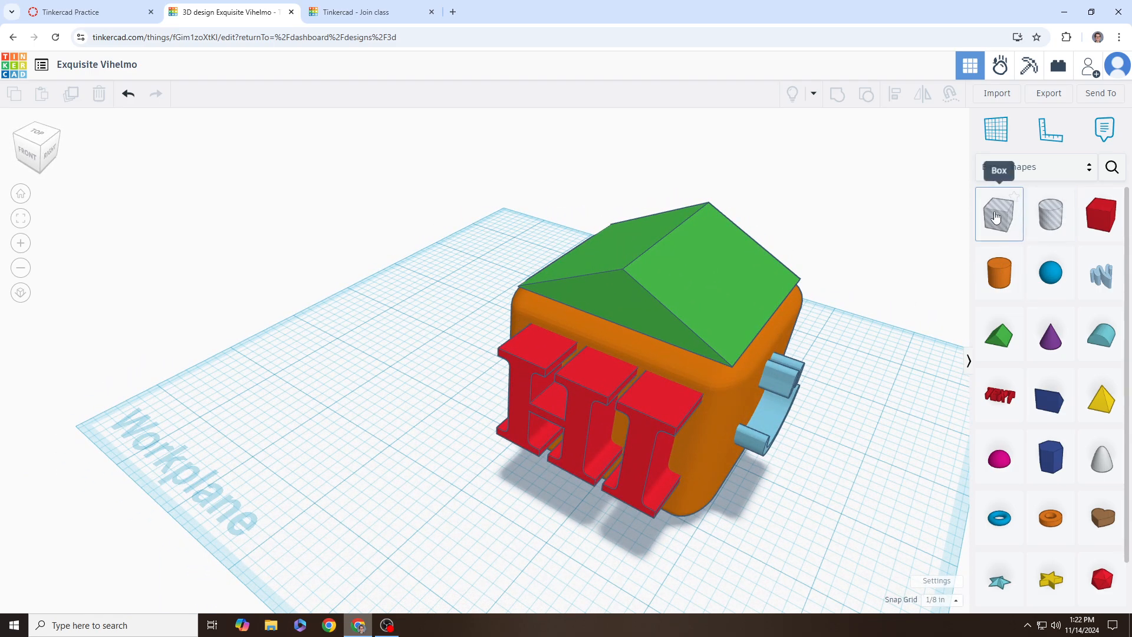
pyautogui.moveTo(1054, 219); pyautogui.dragTo(756, 422)
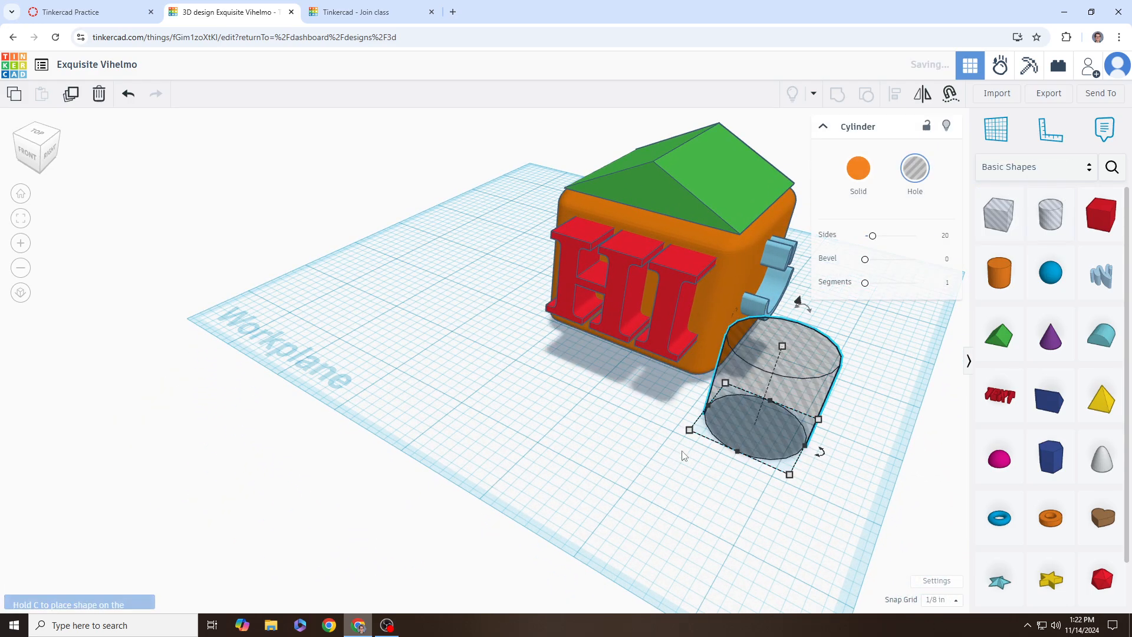
pyautogui.moveTo(683, 455); pyautogui.dragTo(746, 402, button='right')
pyautogui.moveTo(745, 402); pyautogui.dragTo(654, 442, button='middle')
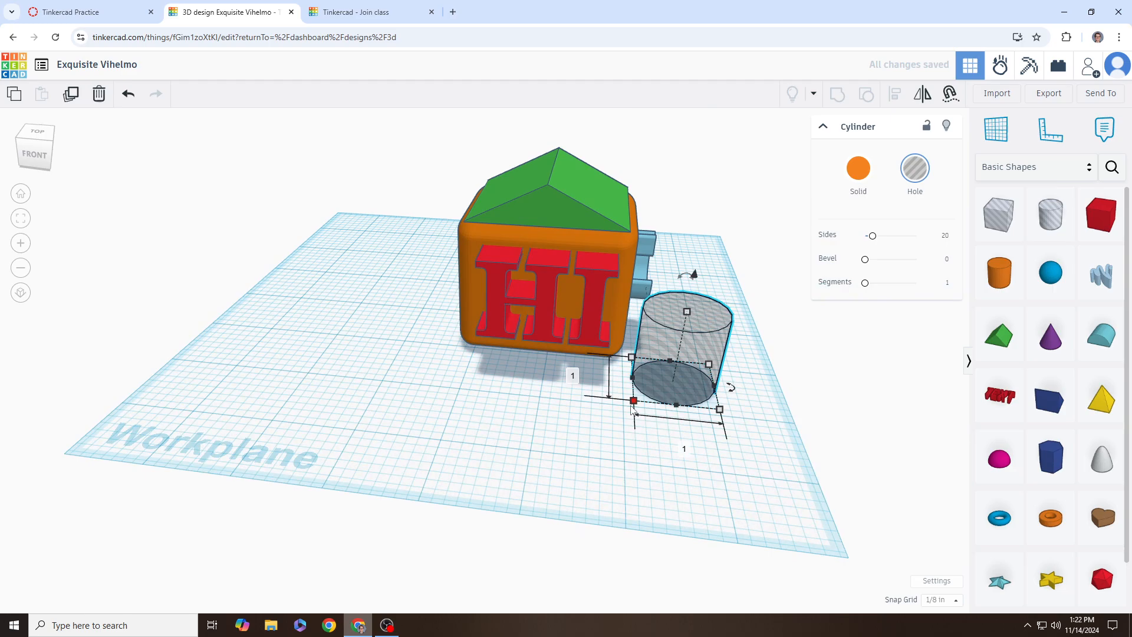
pyautogui.moveTo(660, 442); pyautogui.dragTo(701, 419, button='right')
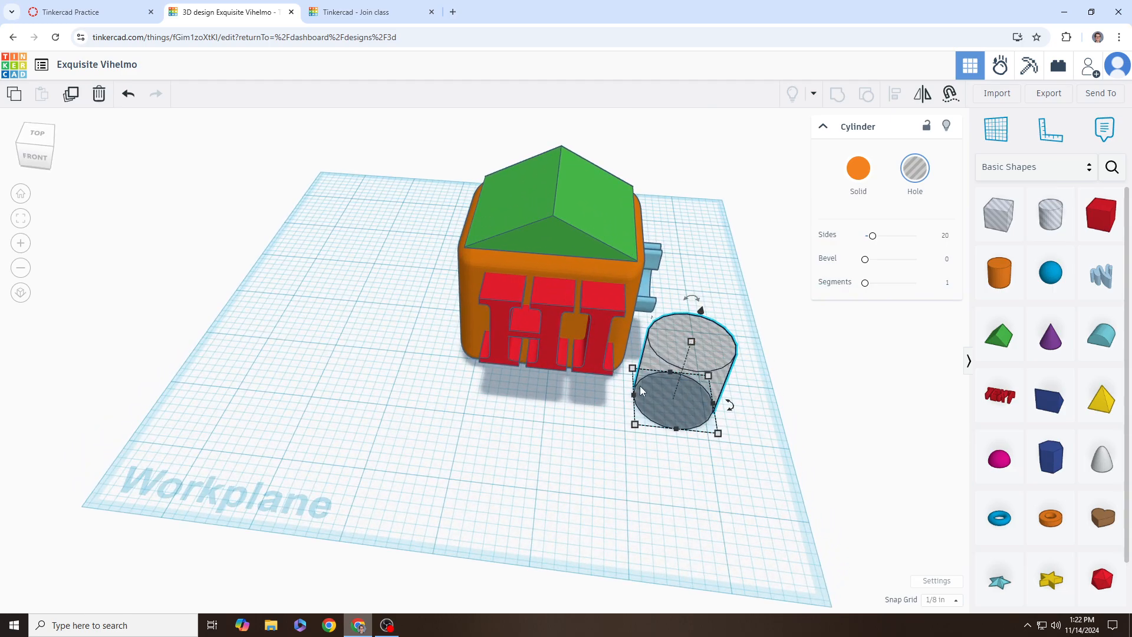
# - Enlarge the cylinder hole until it is taller than the house and move it to overlap the house's right side
pyautogui.moveTo(633, 368); pyautogui.dragTo(587, 312)
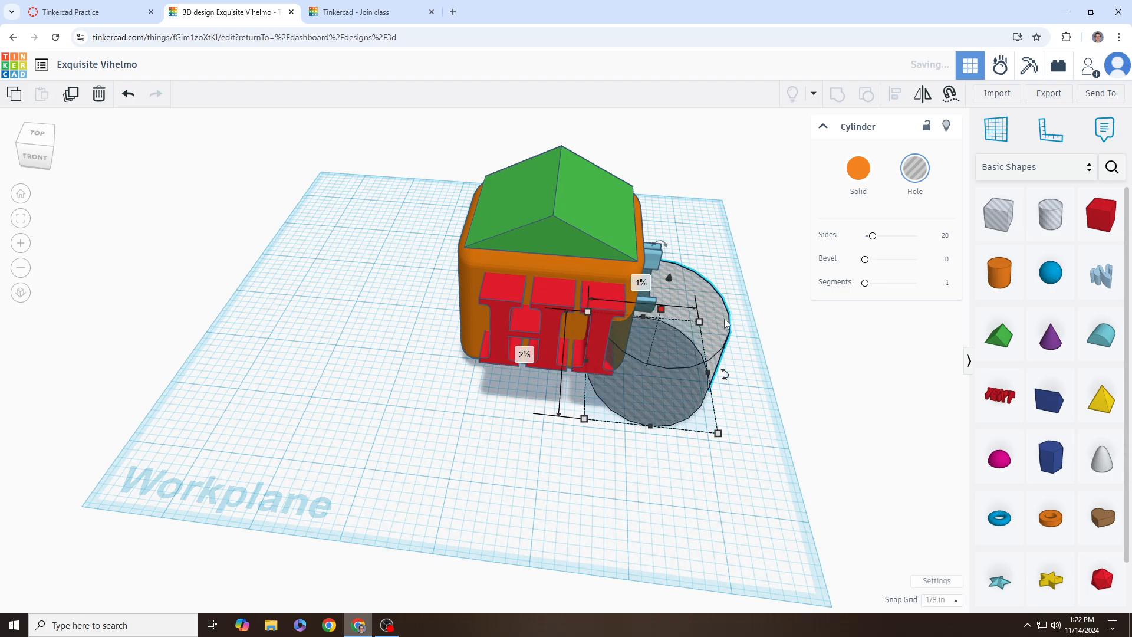
pyautogui.moveTo(662, 312); pyautogui.dragTo(685, 235)
pyautogui.moveTo(680, 370); pyautogui.dragTo(620, 372)
pyautogui.click(748, 389)
pyautogui.moveTo(748, 388); pyautogui.dragTo(606, 246, button='right')
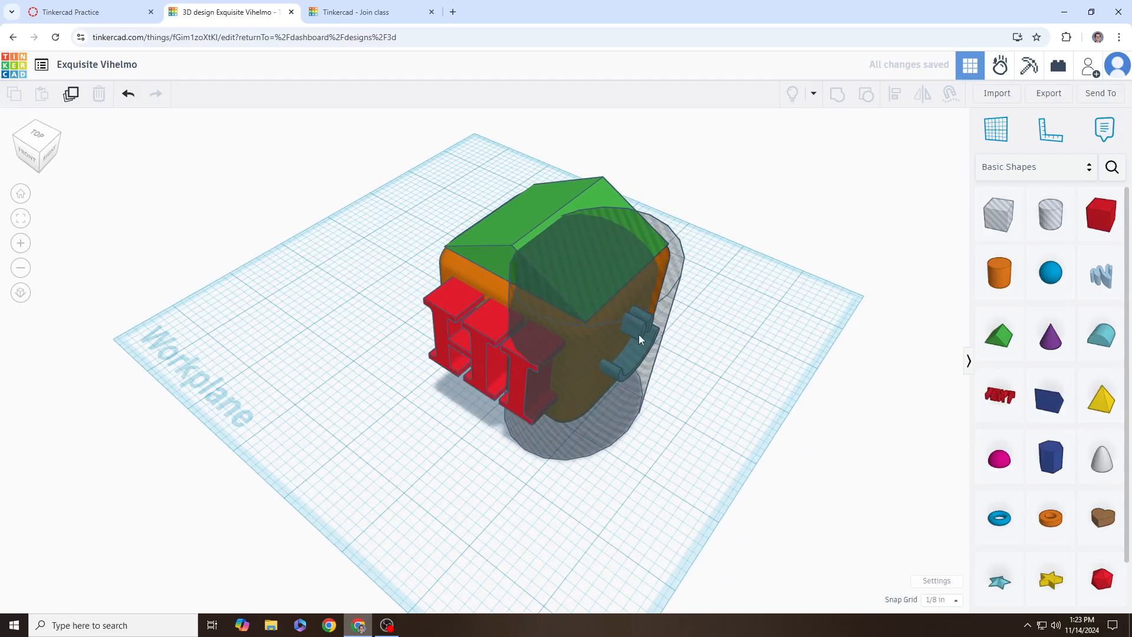
pyautogui.moveTo(639, 335); pyautogui.dragTo(661, 364, button='right')
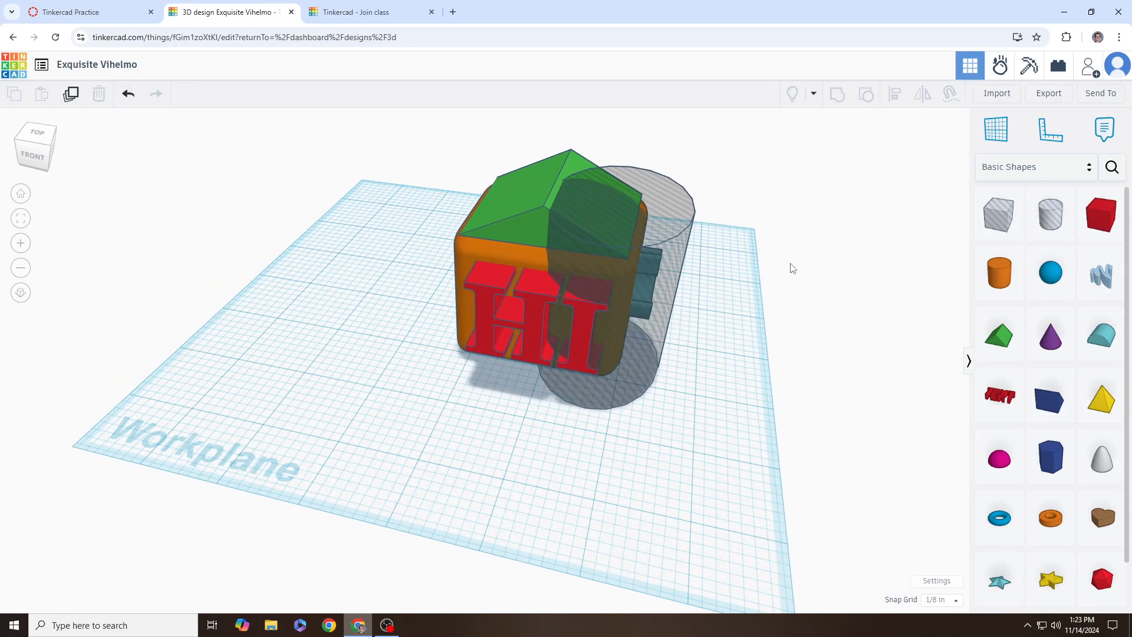
pyautogui.moveTo(812, 255); pyautogui.dragTo(846, 263, button='middle')
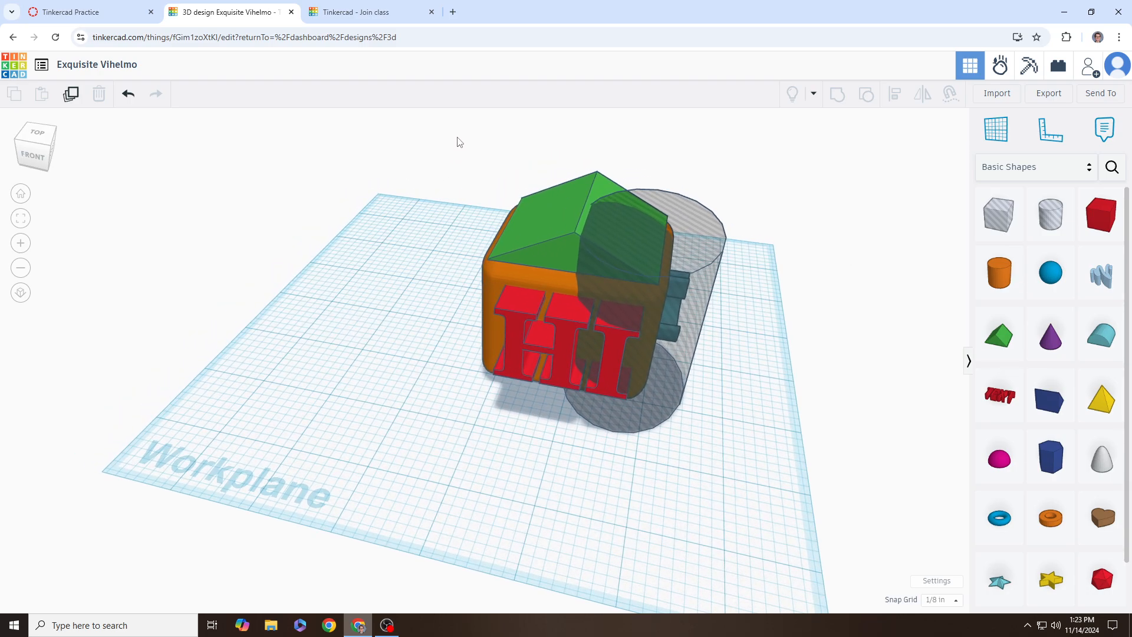
pyautogui.moveTo(553, 250); pyautogui.dragTo(785, 457)
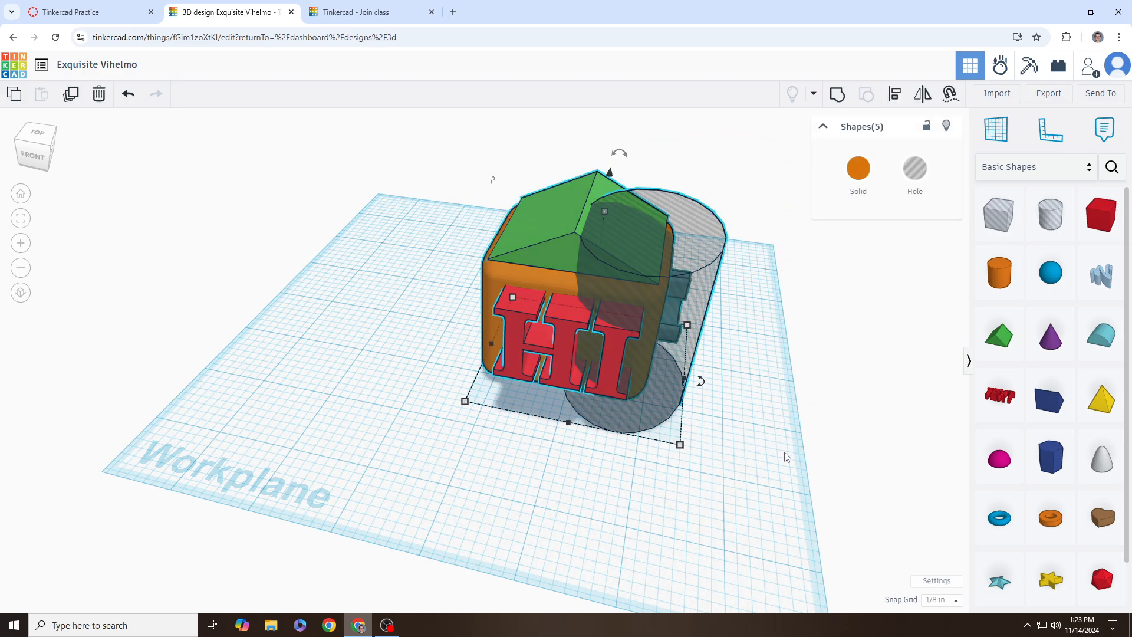
pyautogui.click(799, 389)
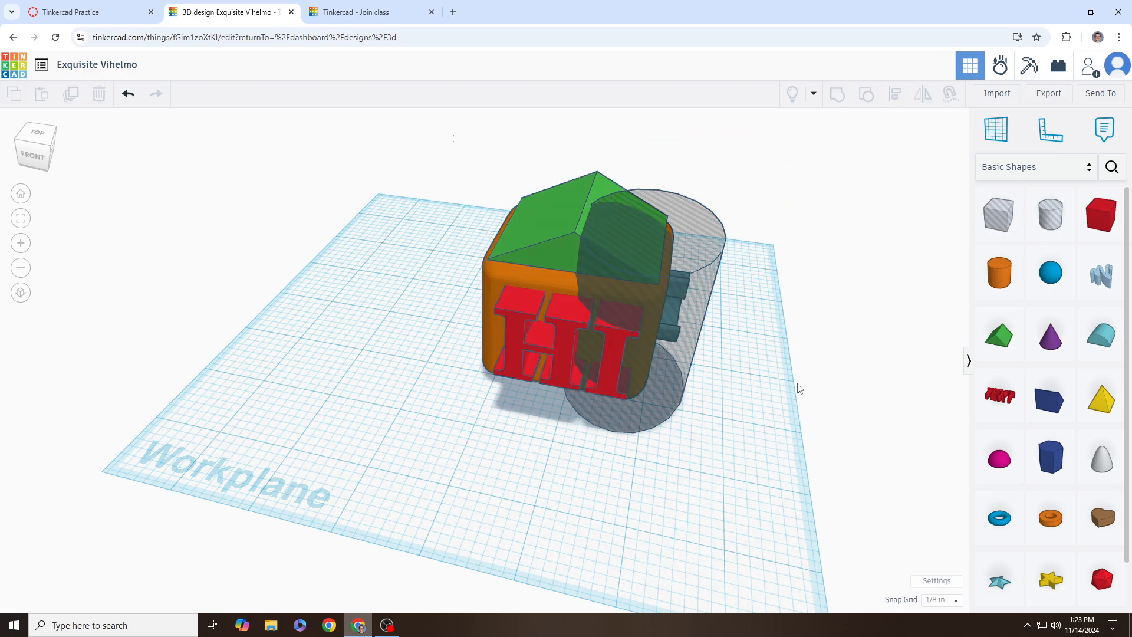
pyautogui.click(672, 373)
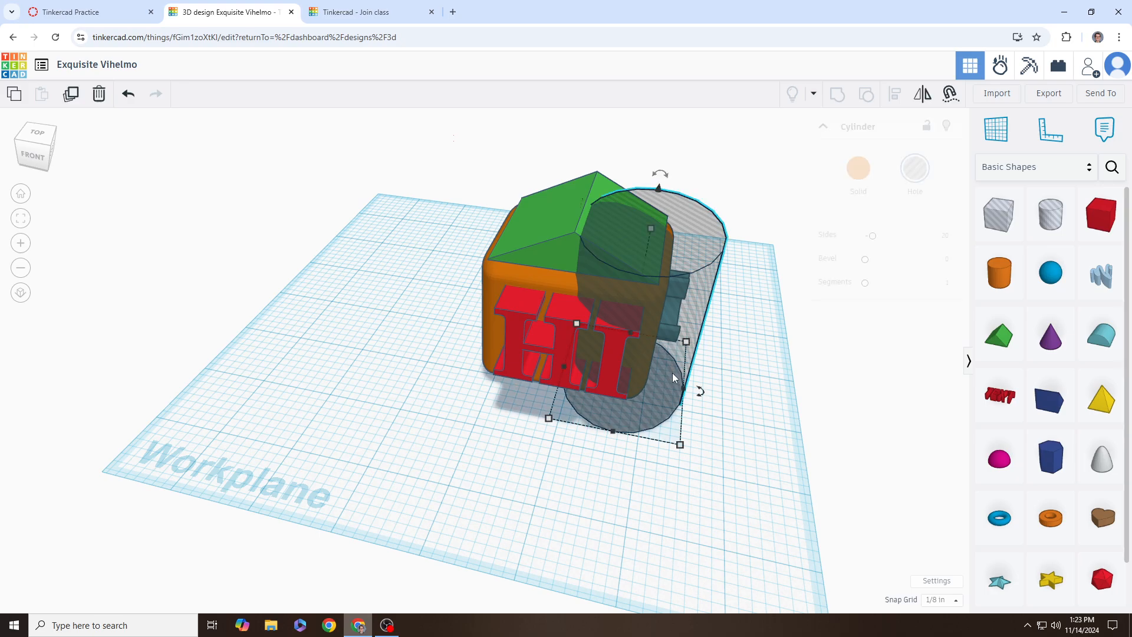
pyautogui.keyDown('shift'); pyautogui.click(517, 315); pyautogui.keyUp('shift')
pyautogui.keyDown('shift'); pyautogui.click(548, 278); pyautogui.keyUp('shift')
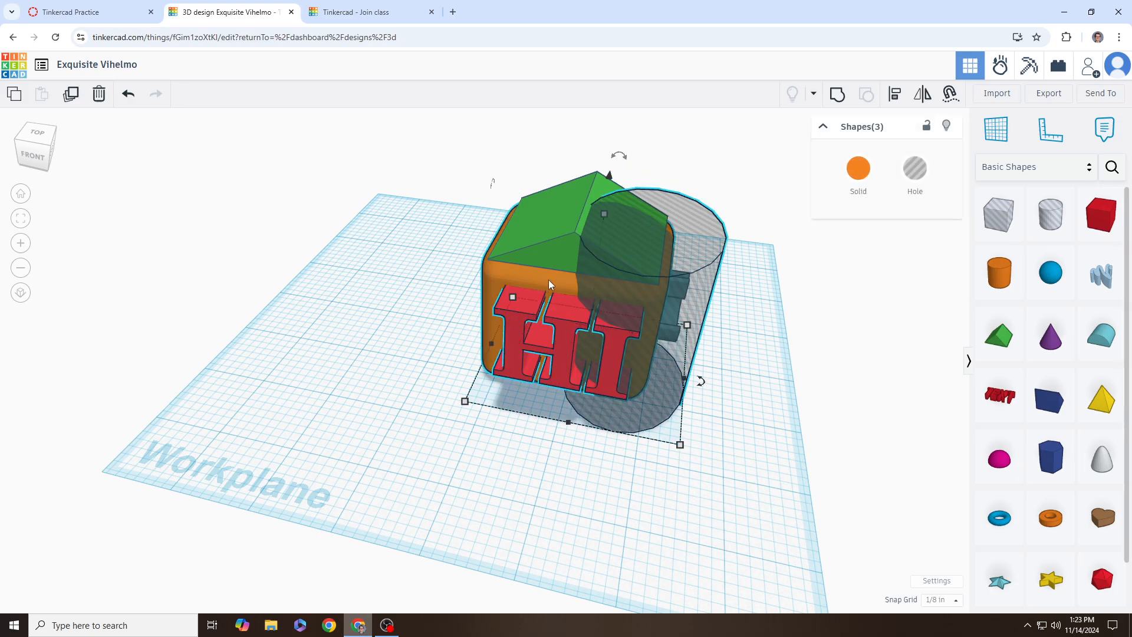
pyautogui.moveTo(545, 235); pyautogui.dragTo(557, 291, button='right')
pyautogui.click(440, 194)
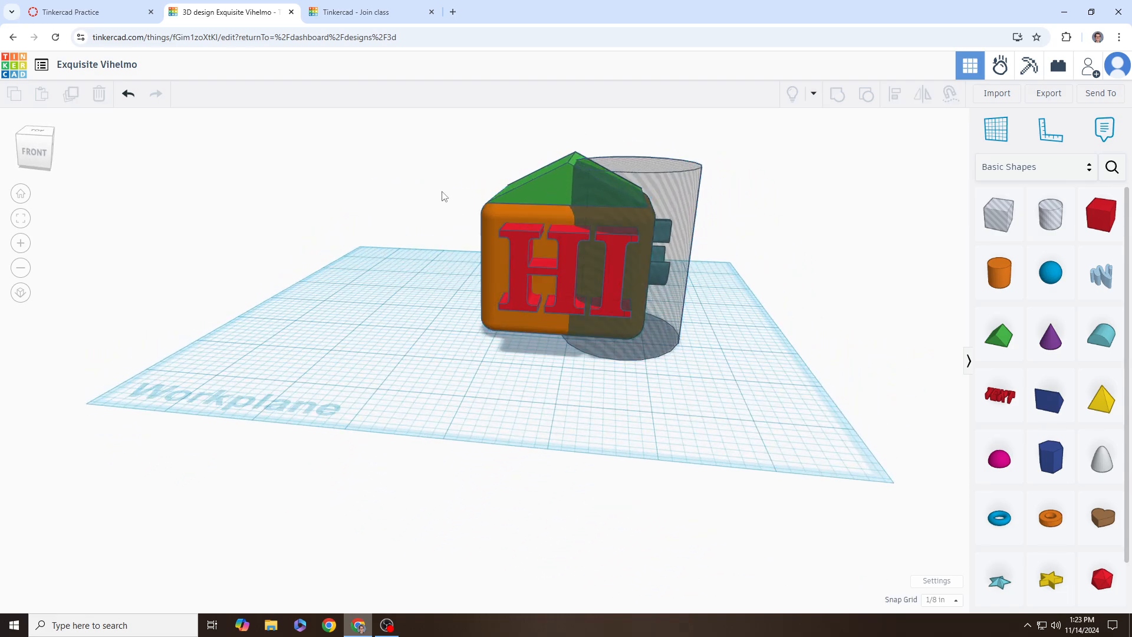
# - Select all five shapes and group them so the cylinder hole cuts into the house
pyautogui.moveTo(440, 195); pyautogui.dragTo(435, 149, button='right')
pyautogui.moveTo(451, 145); pyautogui.dragTo(780, 475)
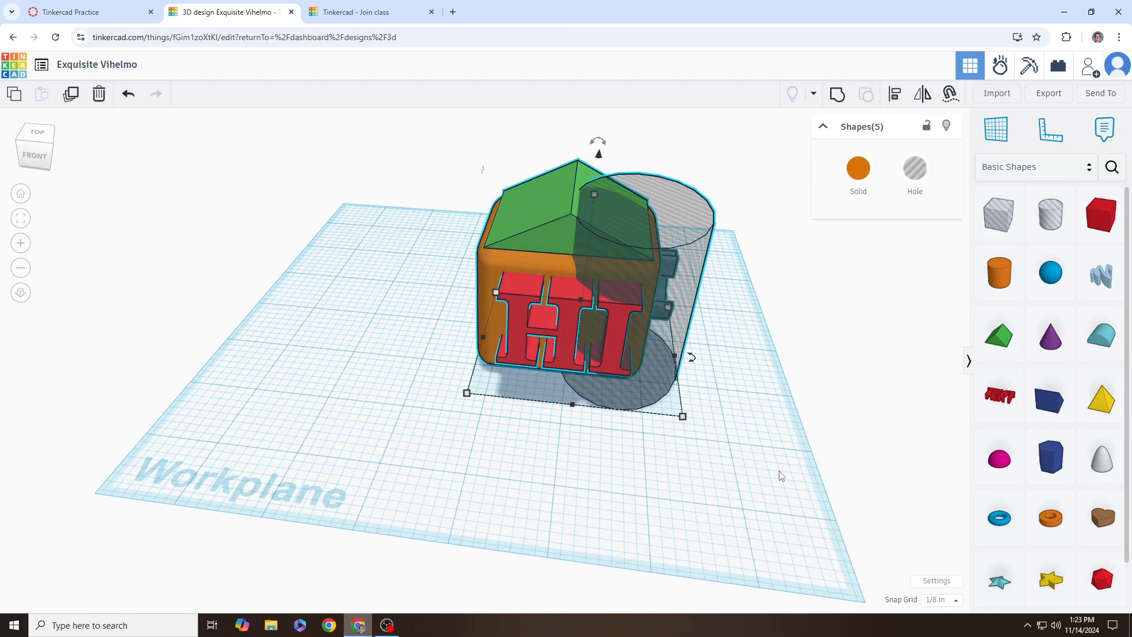
pyautogui.click(836, 96)
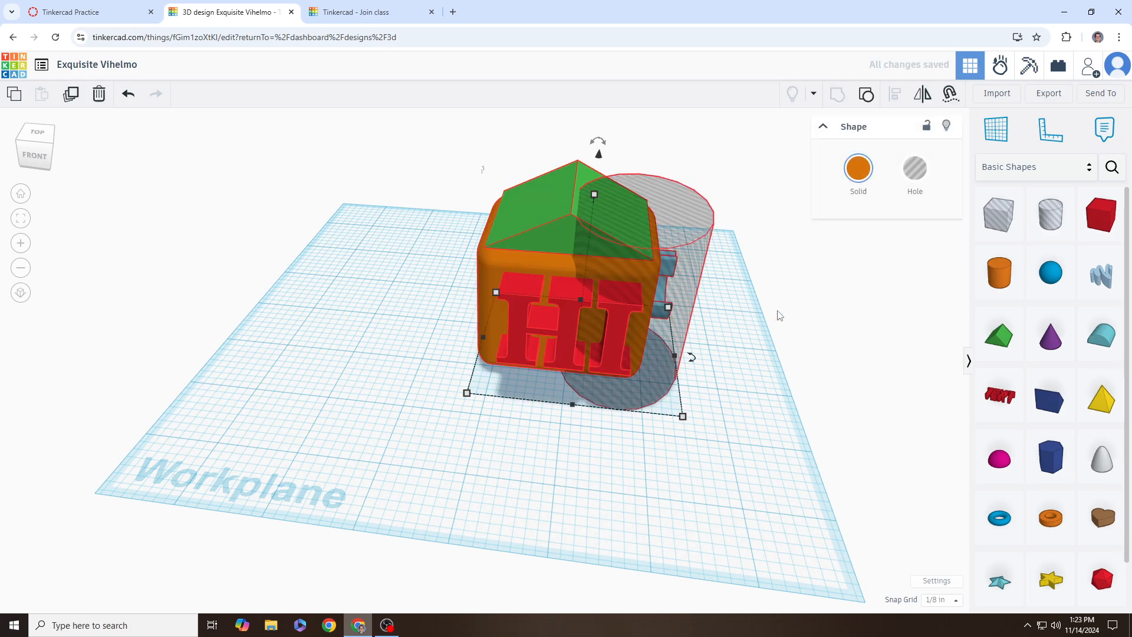
# - Set the grouped house to Multicolor so each part keeps its original colour
pyautogui.moveTo(757, 310); pyautogui.dragTo(742, 285, button='right')
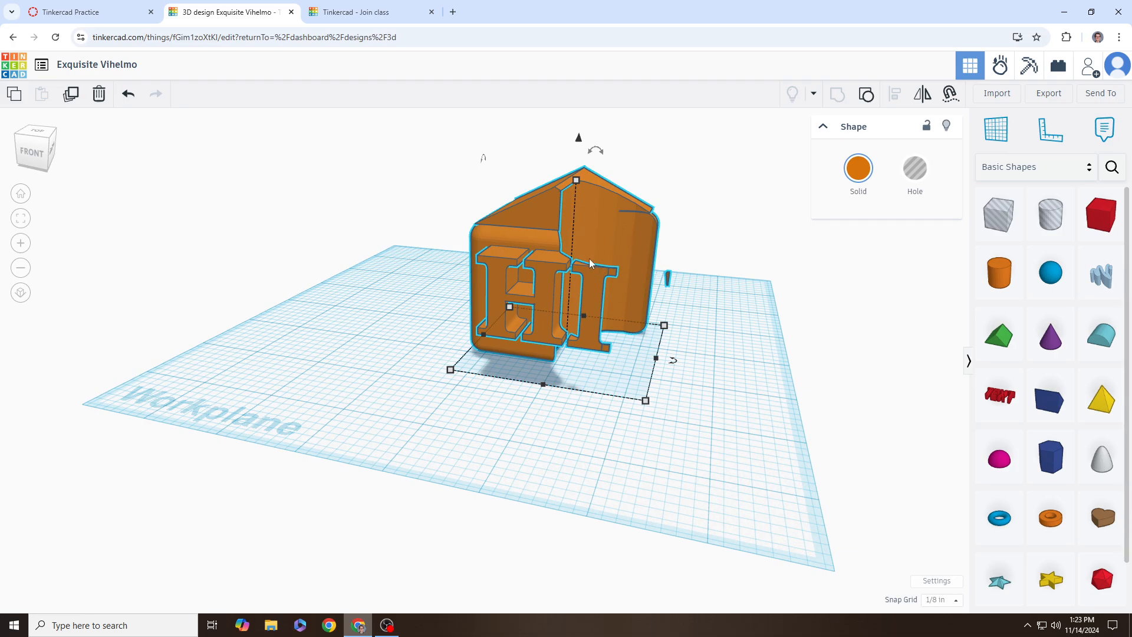
pyautogui.keyDown('shift'); pyautogui.moveTo(589, 258); pyautogui.dragTo(731, 267, button='right'); pyautogui.keyUp('shift')
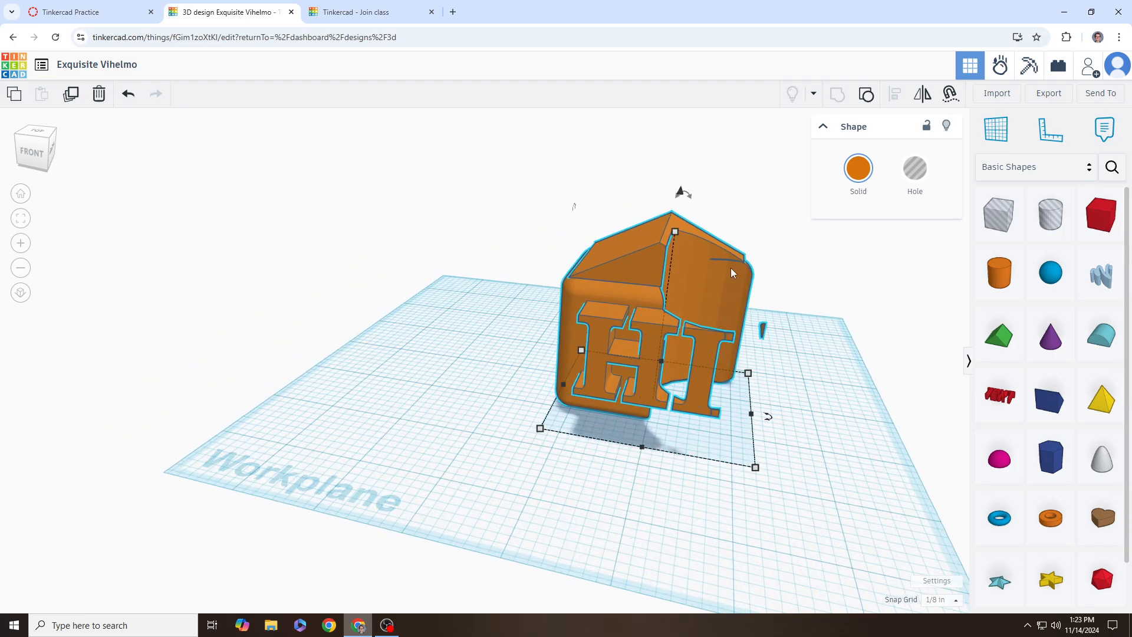
pyautogui.click(863, 171)
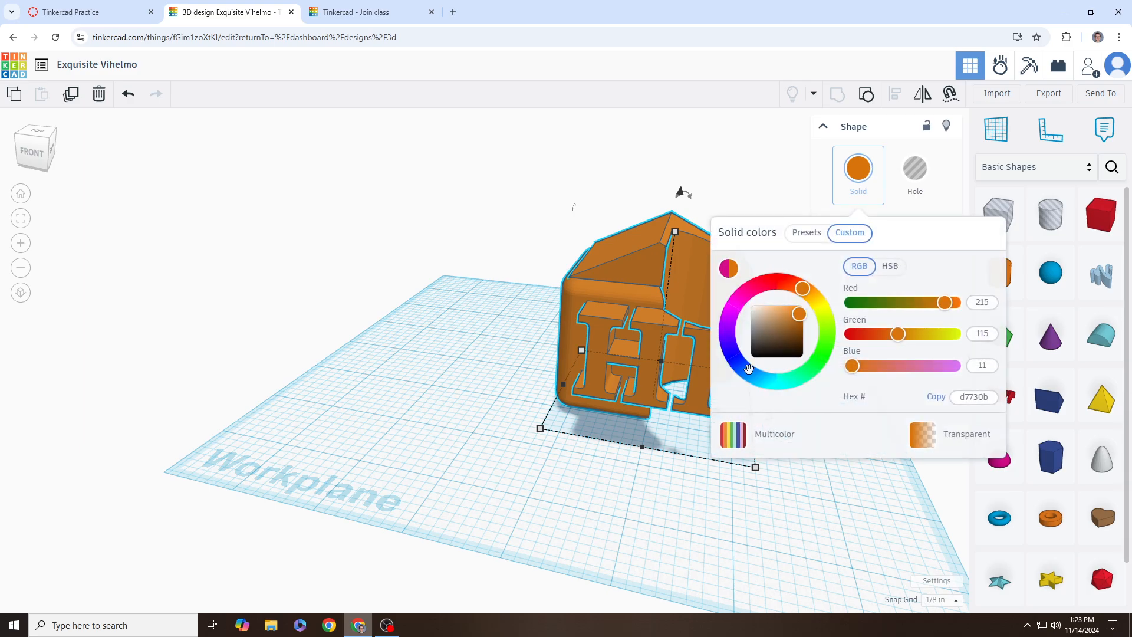
pyautogui.click(761, 434)
# - Move the grouped house slightly farther back on the workplane and reduce its overall height a little
pyautogui.moveTo(654, 470); pyautogui.dragTo(534, 383, button='right')
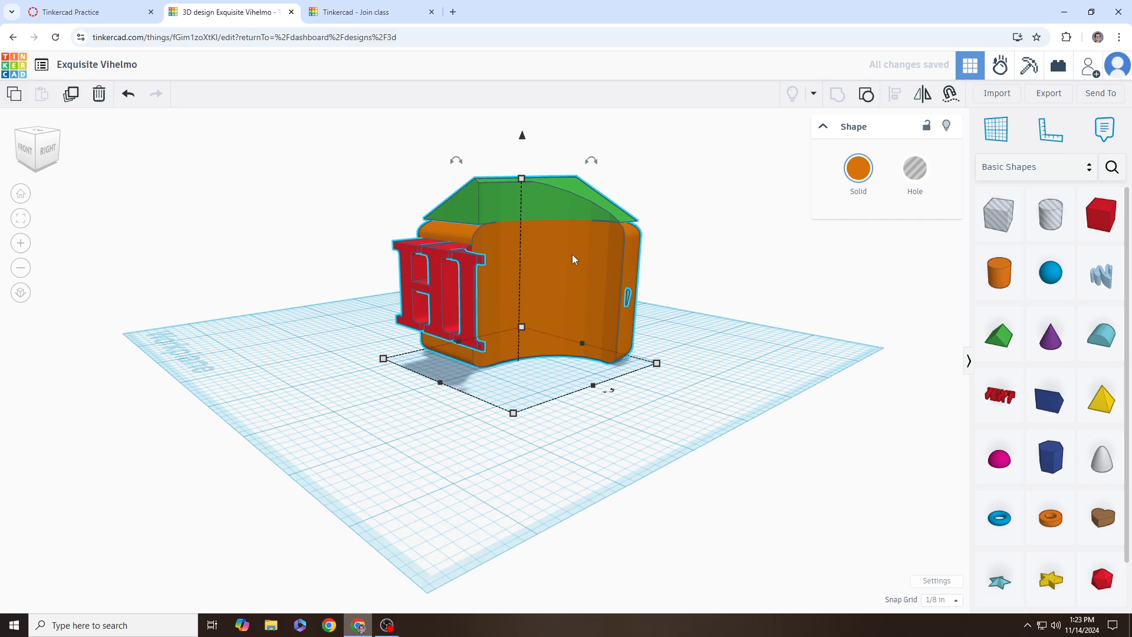
pyautogui.moveTo(572, 255)
pyautogui.mouseDown()
pyautogui.moveTo(645, 253)
pyautogui.moveTo(531, 304)
pyautogui.moveTo(579, 298)
pyautogui.moveTo(584, 263)
pyautogui.moveTo(597, 257)
pyautogui.moveTo(547, 273)
pyautogui.moveTo(606, 274)
pyautogui.moveTo(589, 240)
pyautogui.mouseUp()
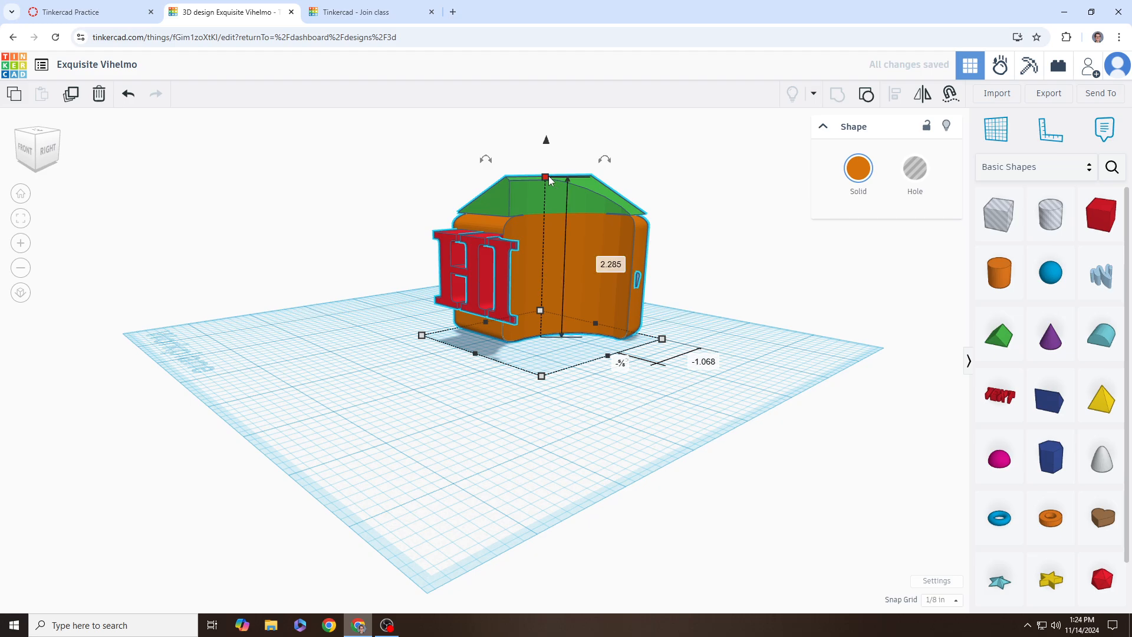
pyautogui.moveTo(549, 180)
pyautogui.mouseDown()
pyautogui.moveTo(549, 243)
pyautogui.moveTo(549, 177)
pyautogui.moveTo(549, 195)
pyautogui.mouseUp()
# - Ungroup the house back into its five separate shapes
pyautogui.moveTo(566, 346); pyautogui.dragTo(687, 352, button='right')
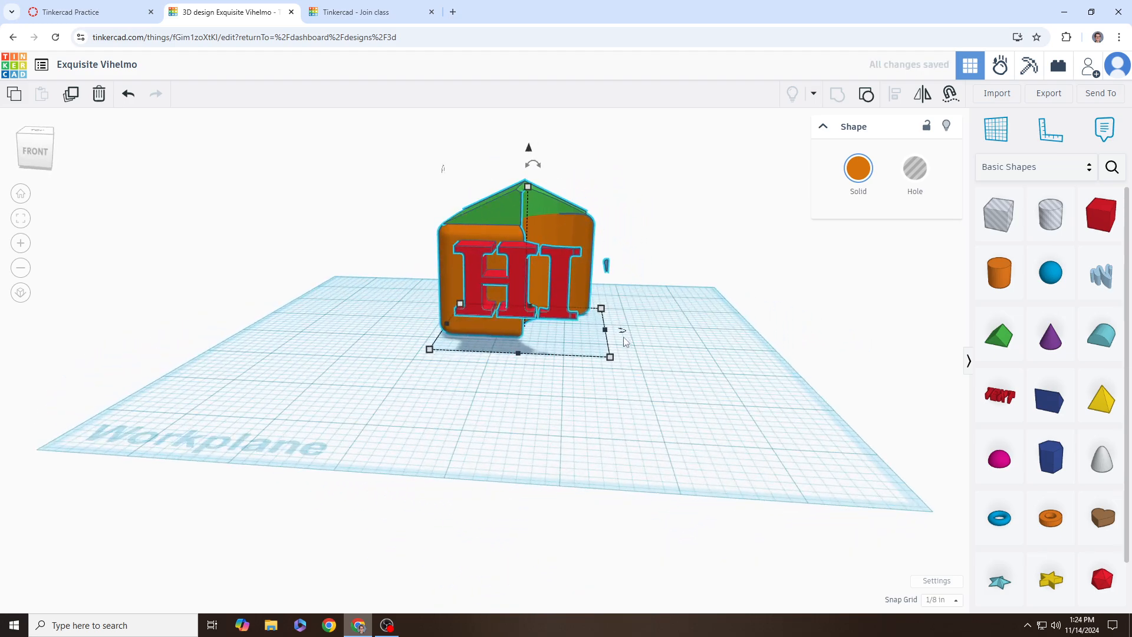
pyautogui.click(868, 97)
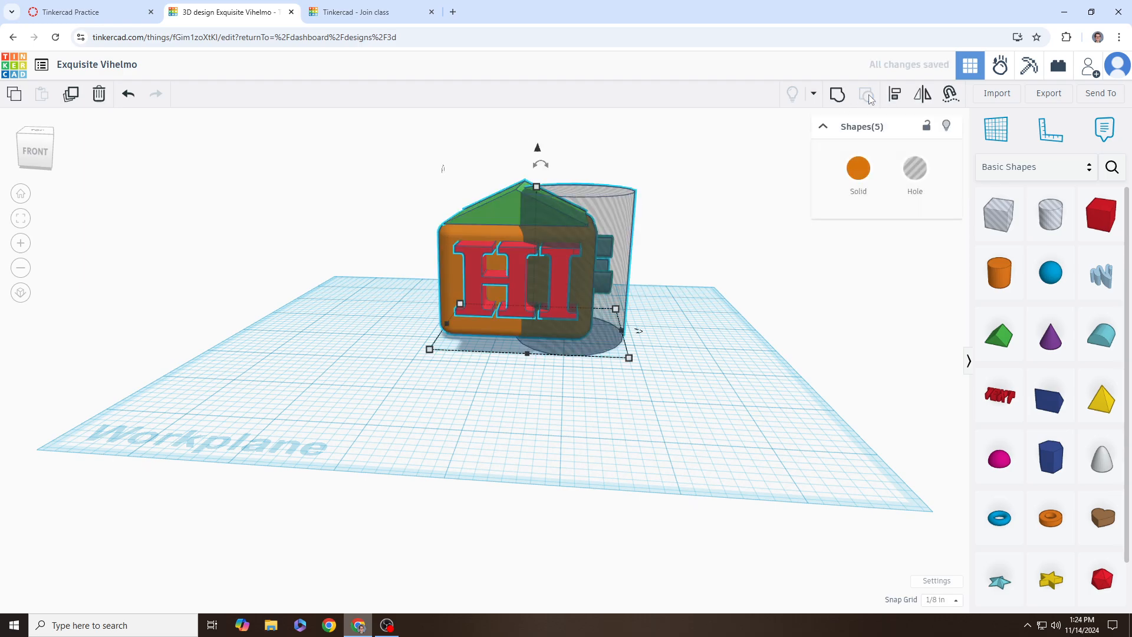
# - Delete the cylinder hole overlapping the house and undo the deletion
pyautogui.click(701, 285)
pyautogui.moveTo(701, 285); pyautogui.dragTo(717, 306, button='middle')
pyautogui.click(634, 259)
pyautogui.press('Delete')
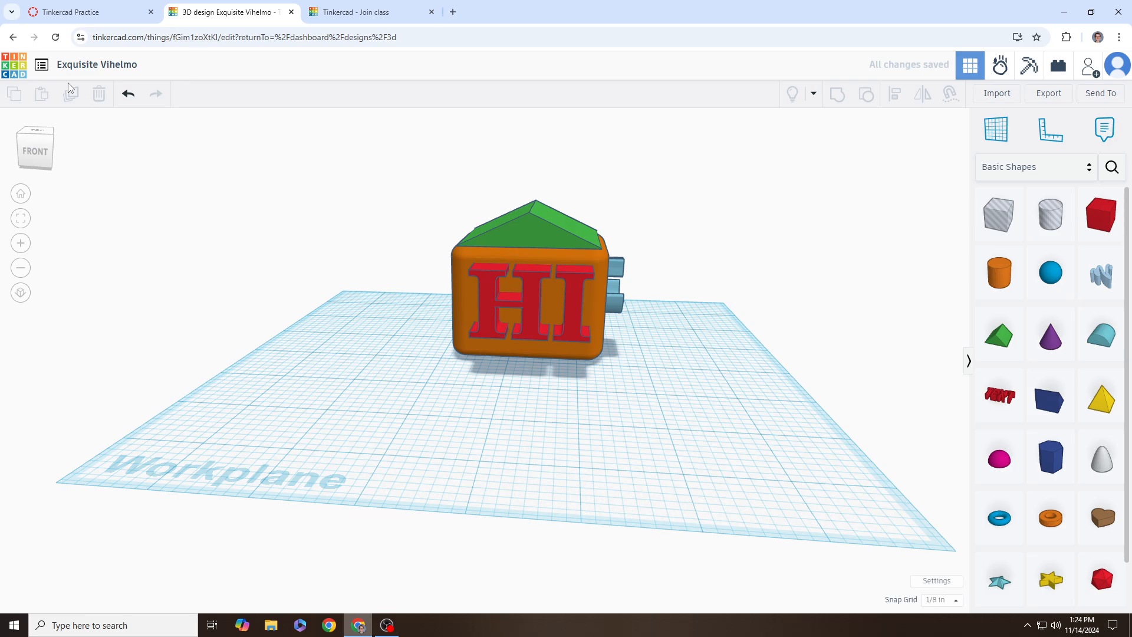
pyautogui.click(128, 96)
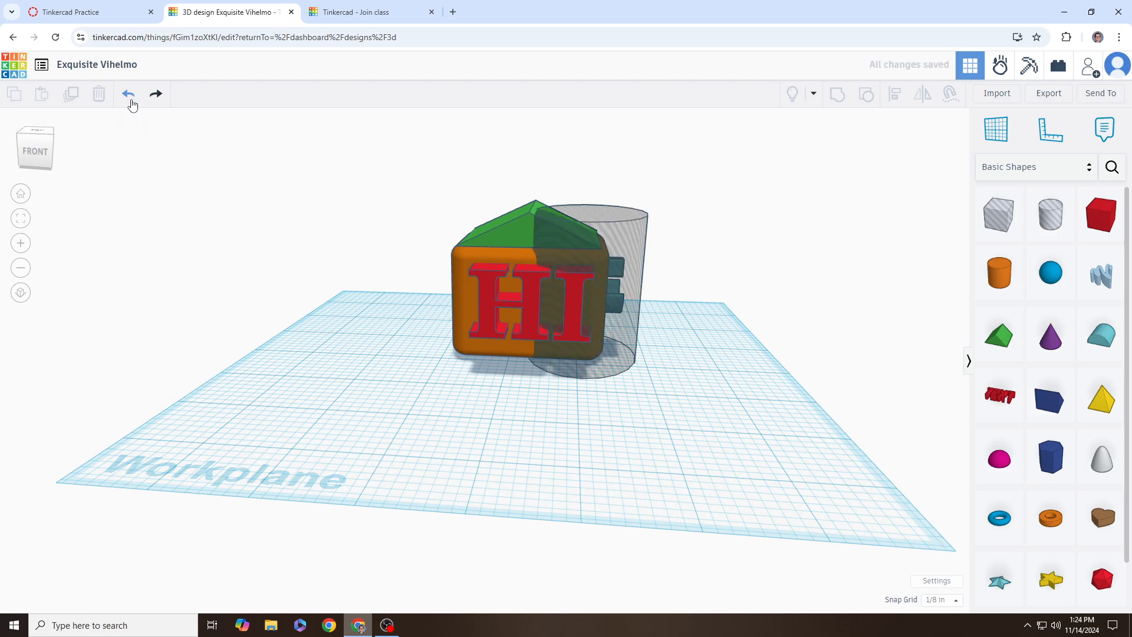
# - Delete the cylinder hole that overlaps the house
pyautogui.click(634, 230)
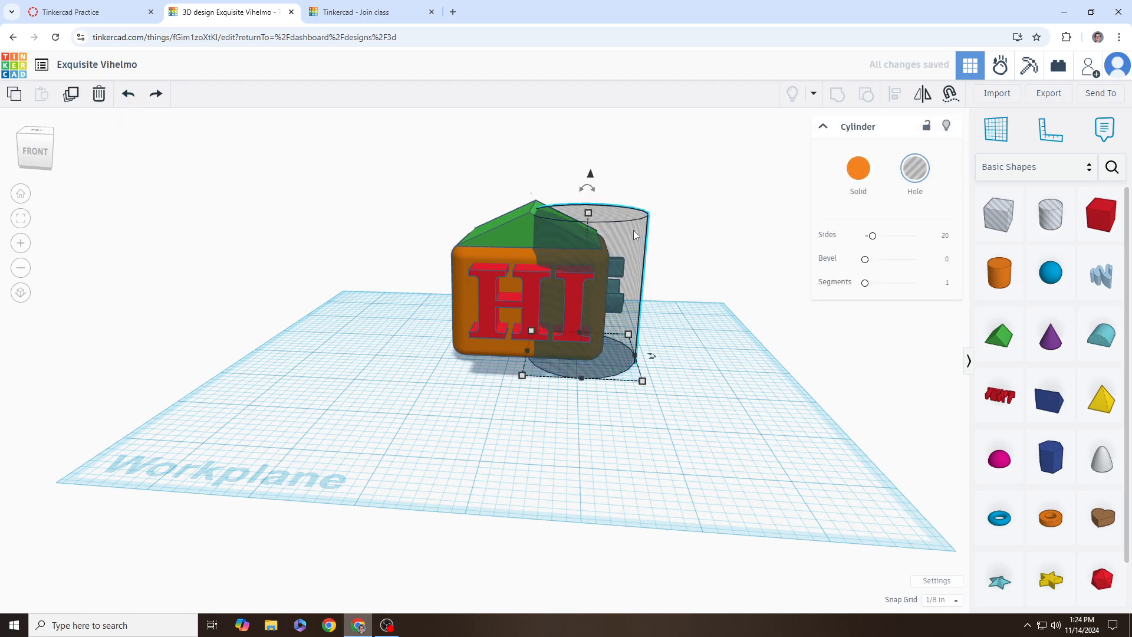
pyautogui.press('Delete')
pyautogui.moveTo(707, 264); pyautogui.dragTo(714, 271, button='middle')
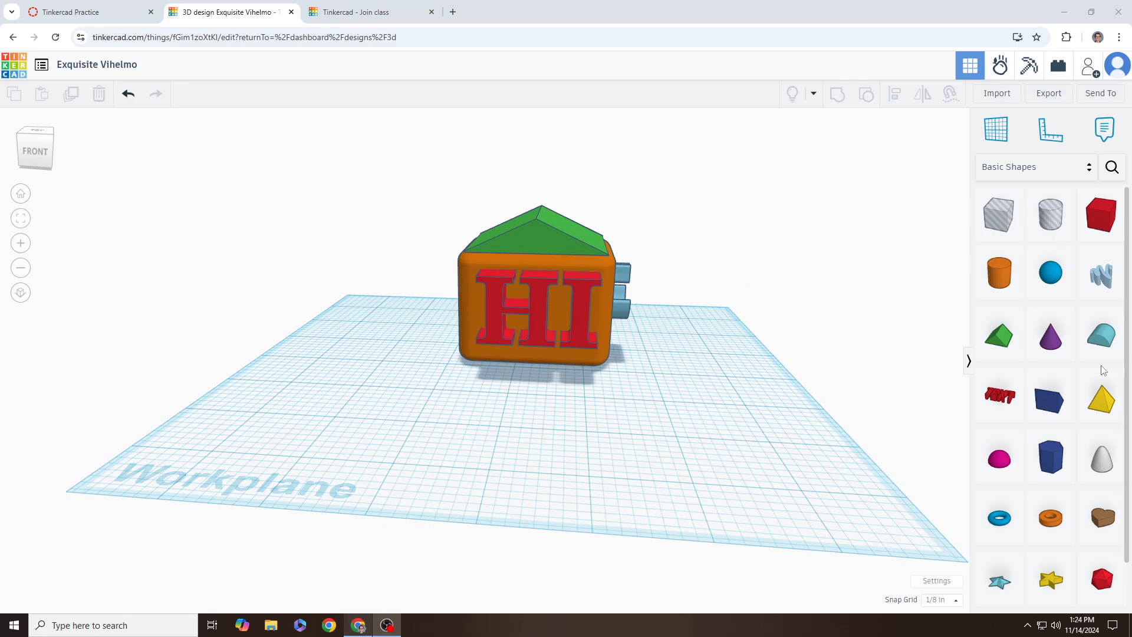
pyautogui.click(765, 329)
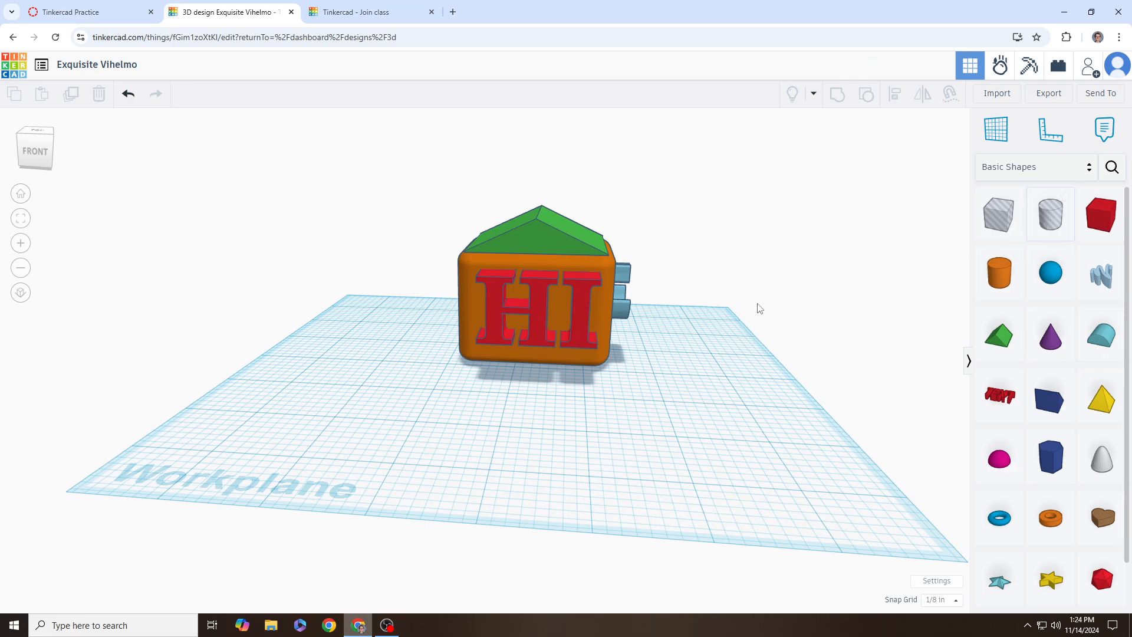
# - Turn the red HI text on the front of the house into a hole
pyautogui.moveTo(760, 308); pyautogui.dragTo(539, 331, button='right')
pyautogui.click(532, 330)
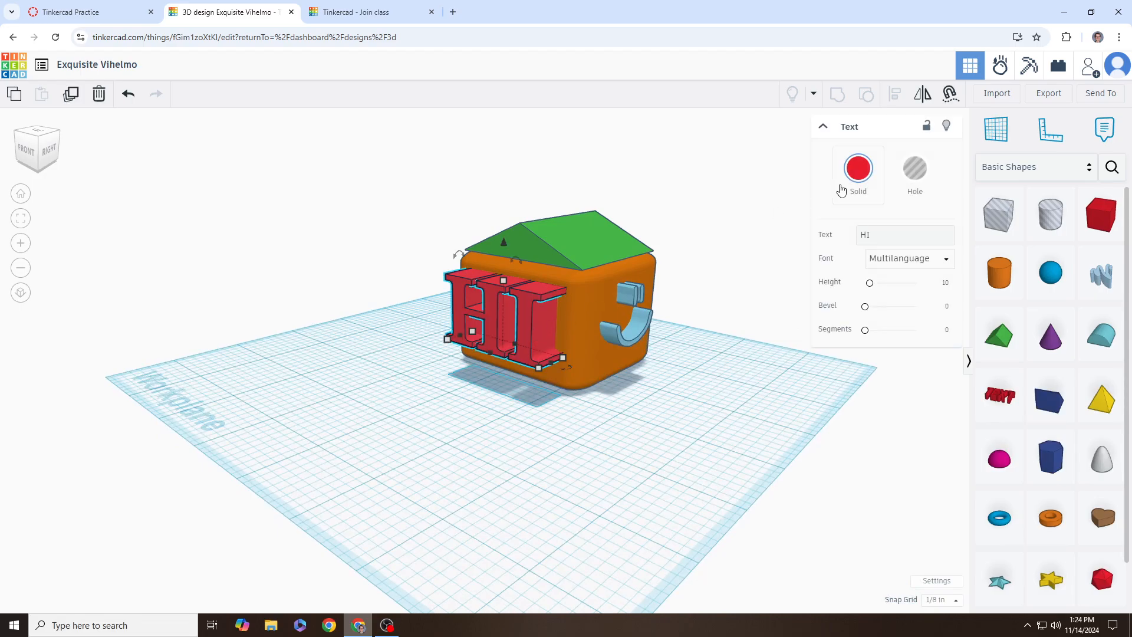
pyautogui.click(922, 172)
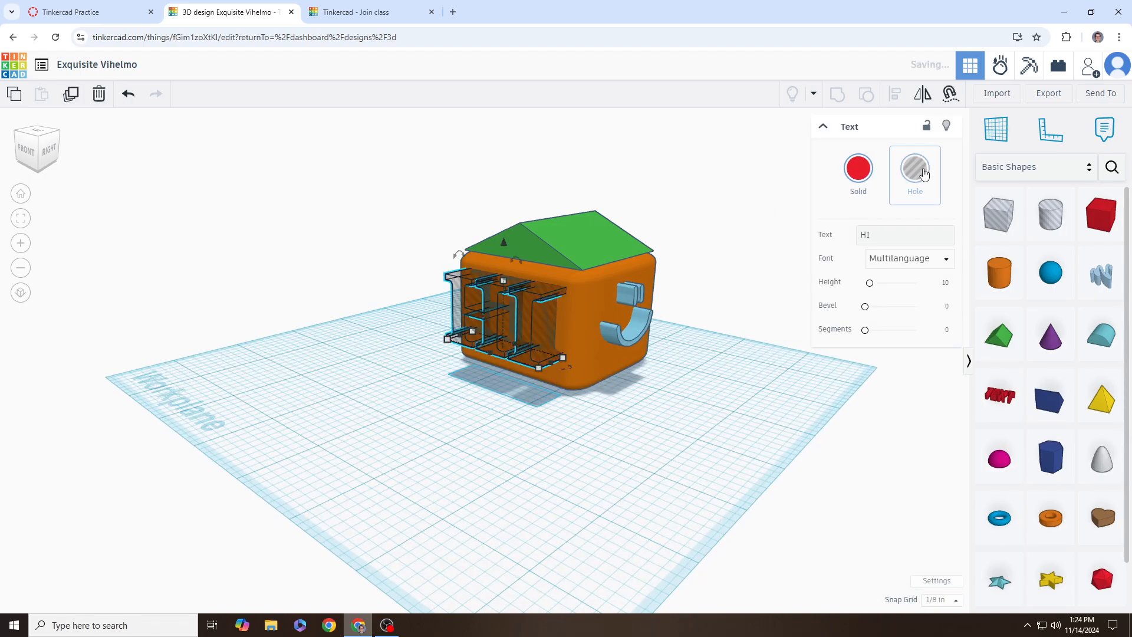
pyautogui.click(708, 387)
# - Move the HI text hole about 0.3 in deeper into the orange box's front face
pyautogui.moveTo(708, 386); pyautogui.dragTo(471, 334, button='right')
pyautogui.scroll(3, 473, 342)
pyautogui.click(472, 335)
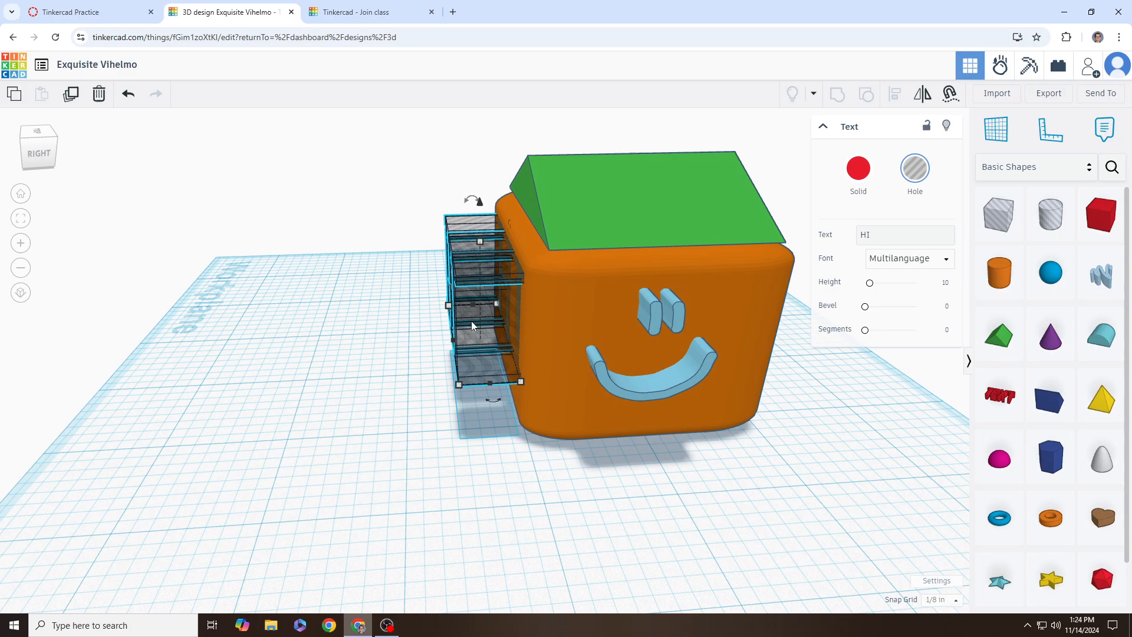
pyautogui.moveTo(482, 334); pyautogui.dragTo(511, 331)
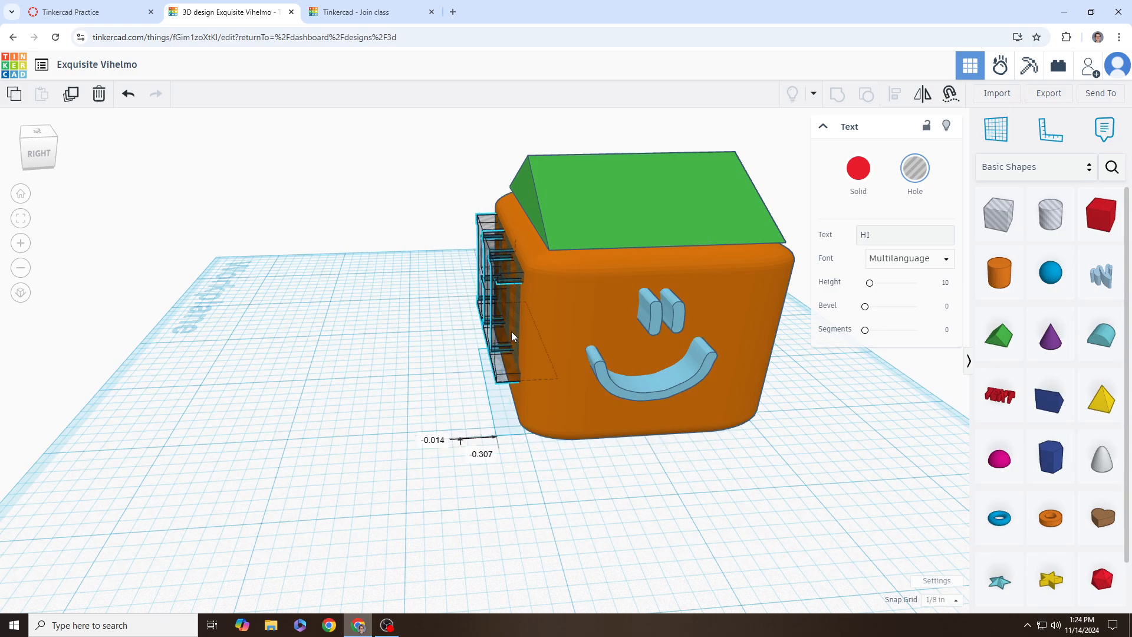
pyautogui.moveTo(511, 332); pyautogui.dragTo(690, 359, button='right')
# - Group all four shapes to cut the HI text into the house, and undo the grouping
pyautogui.moveTo(737, 204); pyautogui.dragTo(318, 389)
pyautogui.click(839, 94)
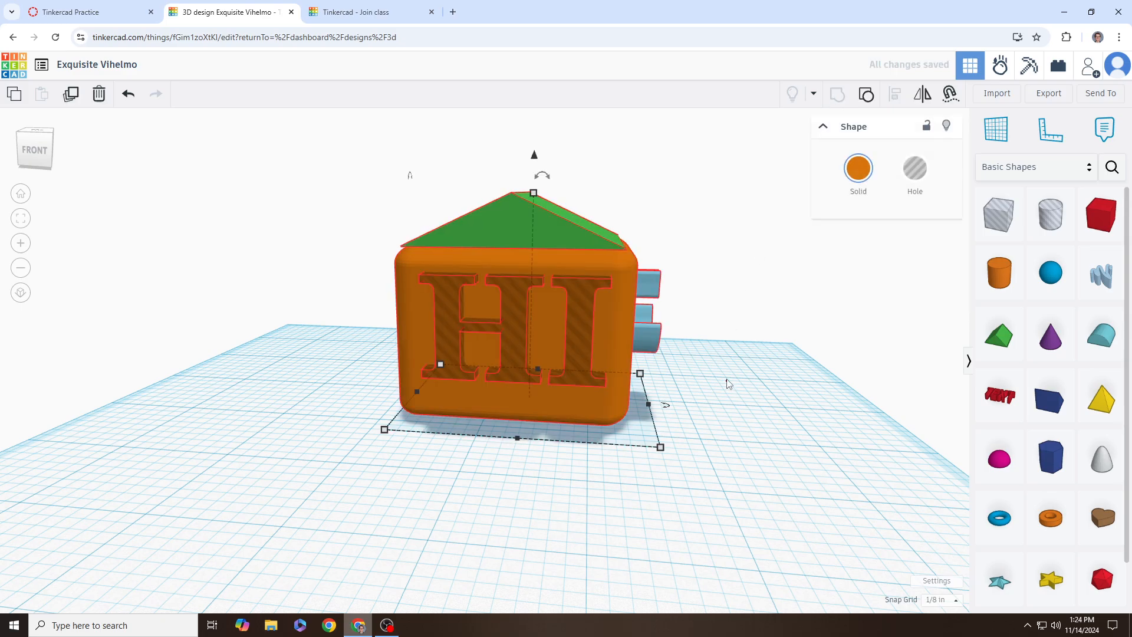
pyautogui.click(727, 384)
pyautogui.moveTo(568, 379); pyautogui.dragTo(727, 208, button='right')
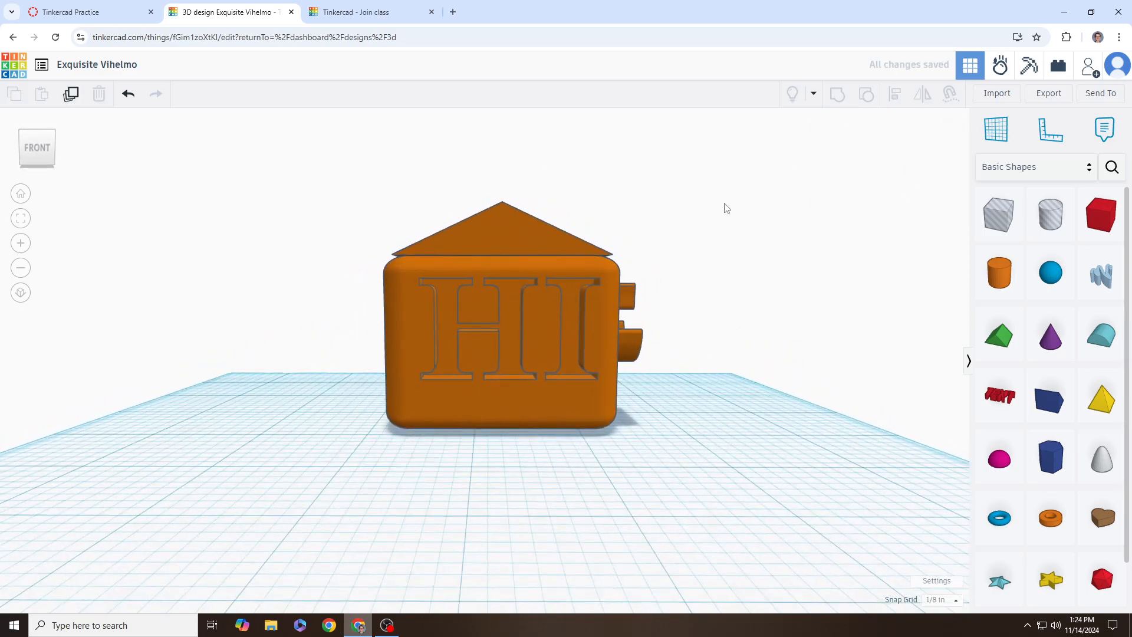
pyautogui.hotkey('ctrl', 'z')
# - Examine the ungrouped house and its HI text hole from several angles and distances
pyautogui.moveTo(732, 355); pyautogui.dragTo(751, 379, button='right')
pyautogui.scroll(-3, 715, 380)
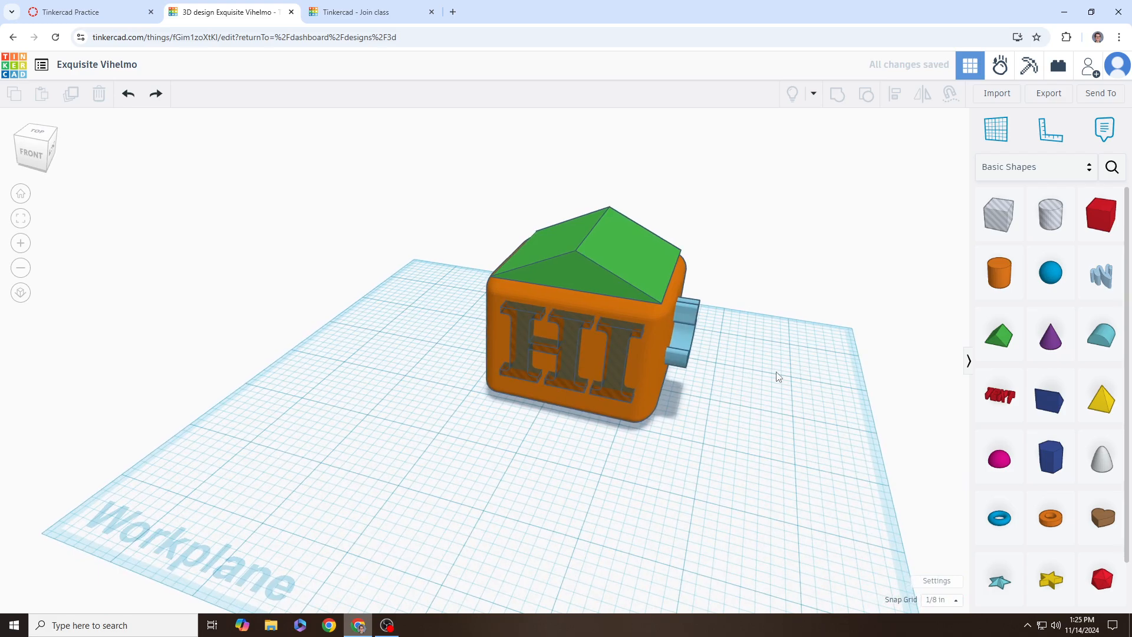
pyautogui.moveTo(778, 377); pyautogui.dragTo(830, 362, button='middle')
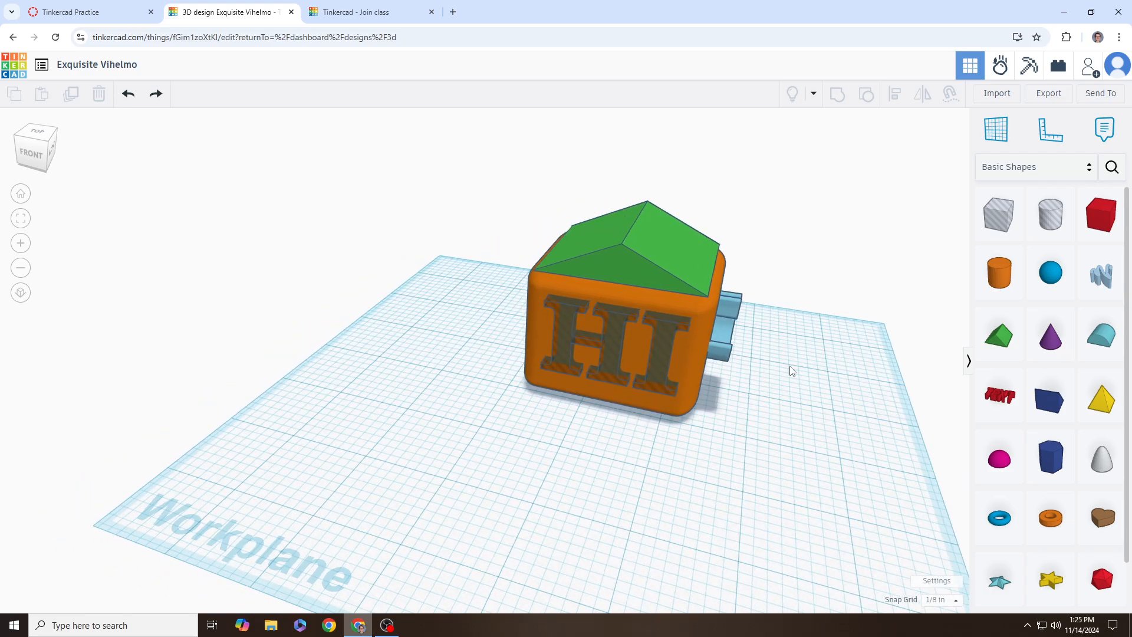
pyautogui.moveTo(825, 356); pyautogui.dragTo(800, 340, button='right')
pyautogui.scroll(8, 649, 347)
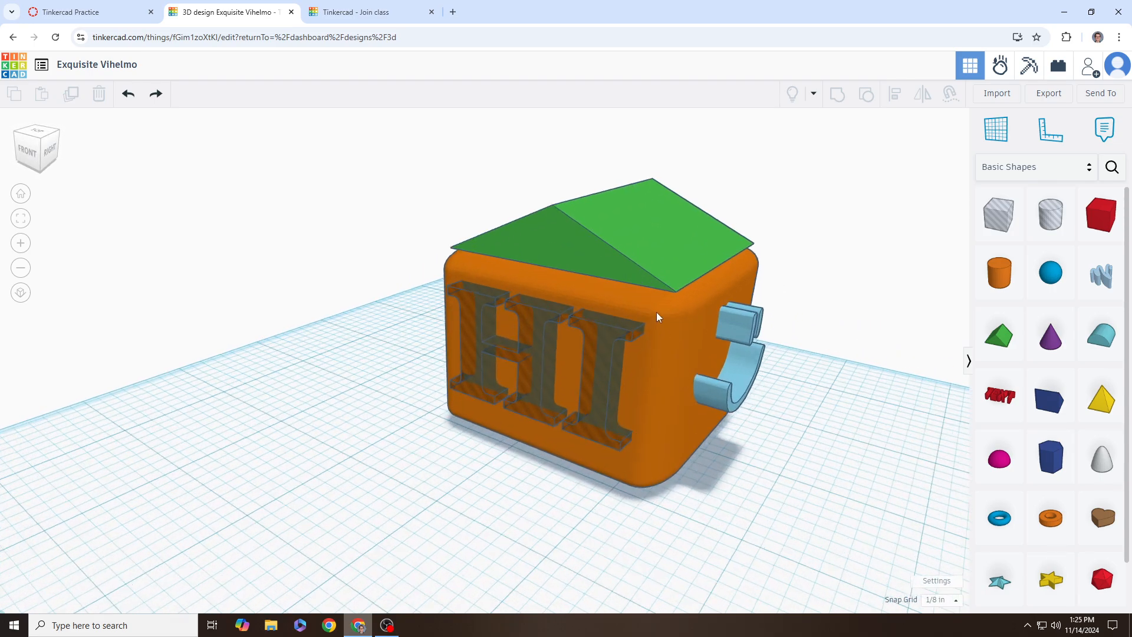
pyautogui.moveTo(649, 356); pyautogui.dragTo(680, 402, button='right')
pyautogui.scroll(-9, 580, 338)
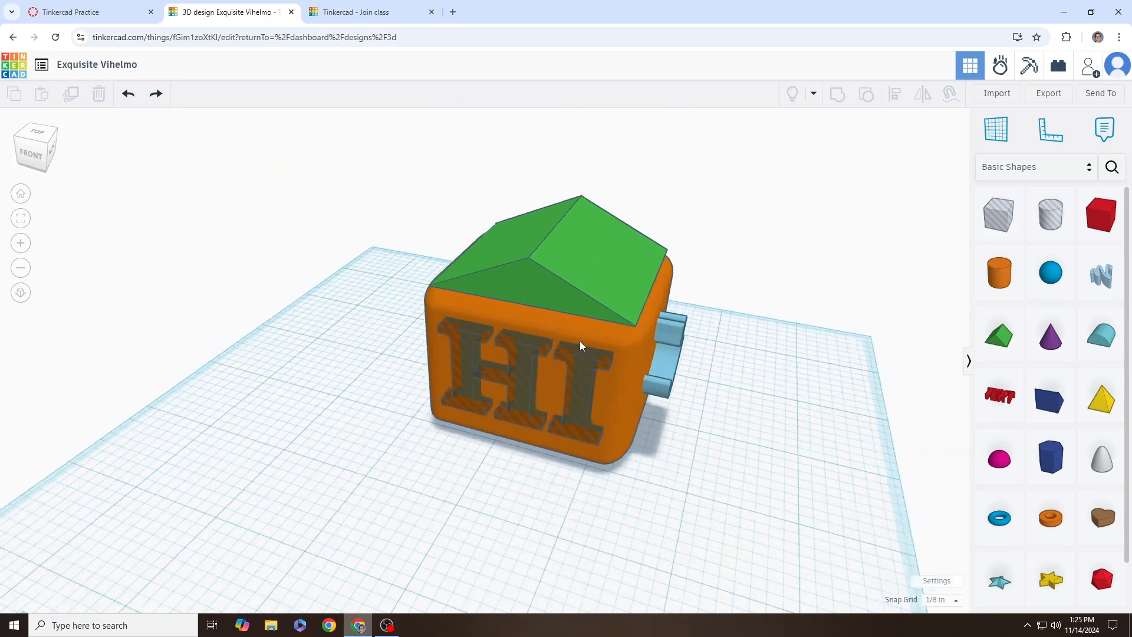
pyautogui.scroll(-5, 582, 324)
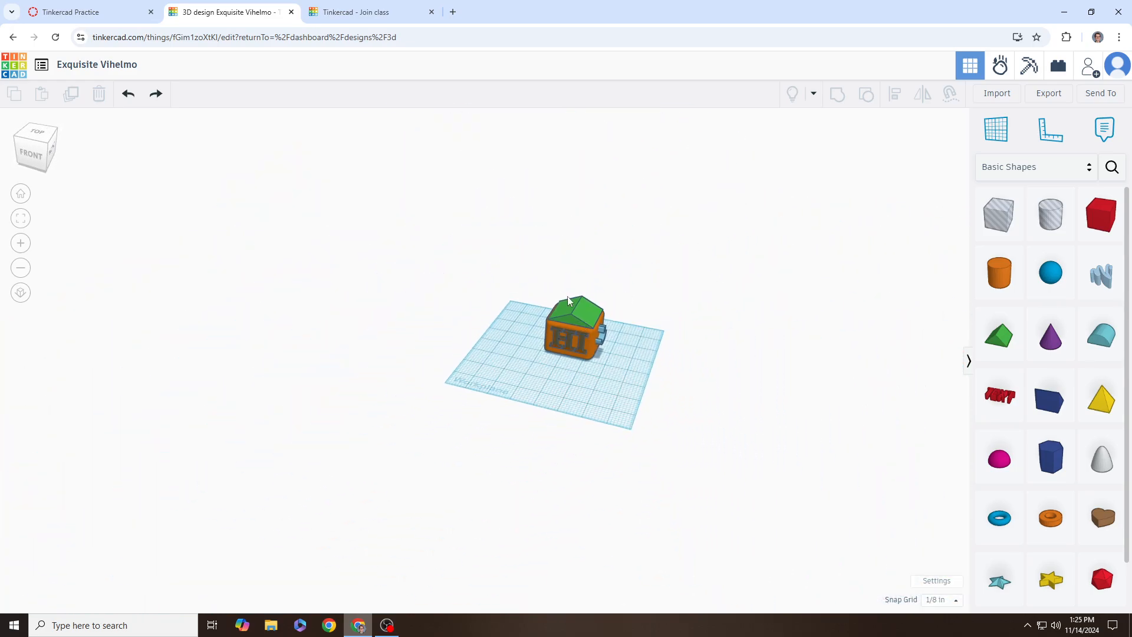
pyautogui.scroll(6, 572, 307)
pyautogui.scroll(5, 585, 324)
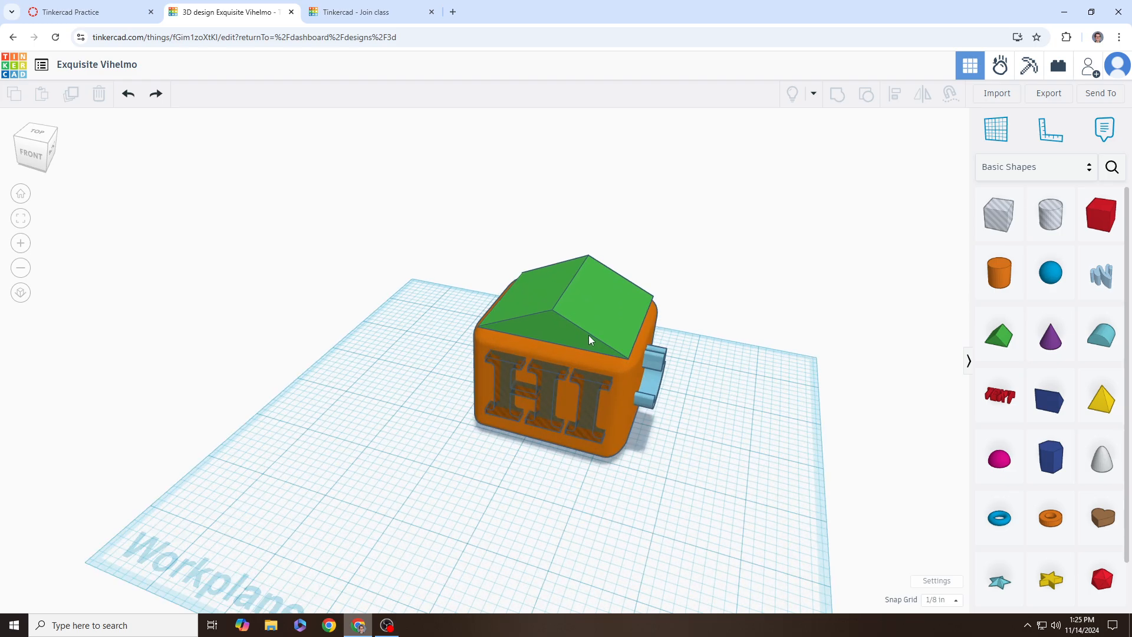
# - Select all four house shapes and place a ruler beyond the right edge of the workplane to show their dimensions
pyautogui.moveTo(729, 492); pyautogui.dragTo(731, 490)
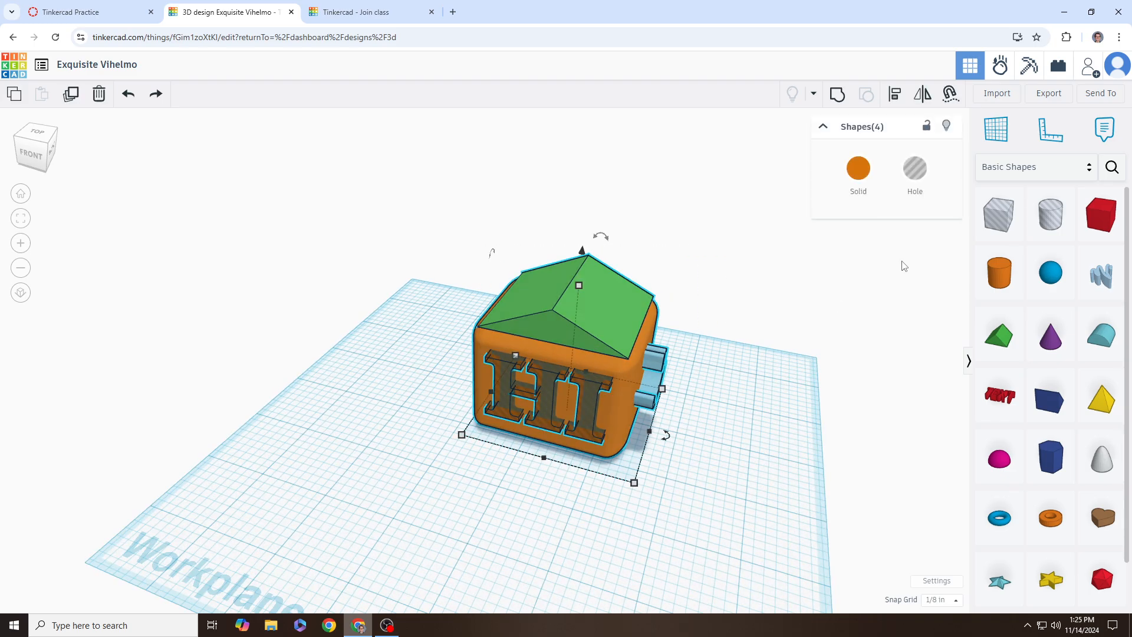
pyautogui.click(1052, 134)
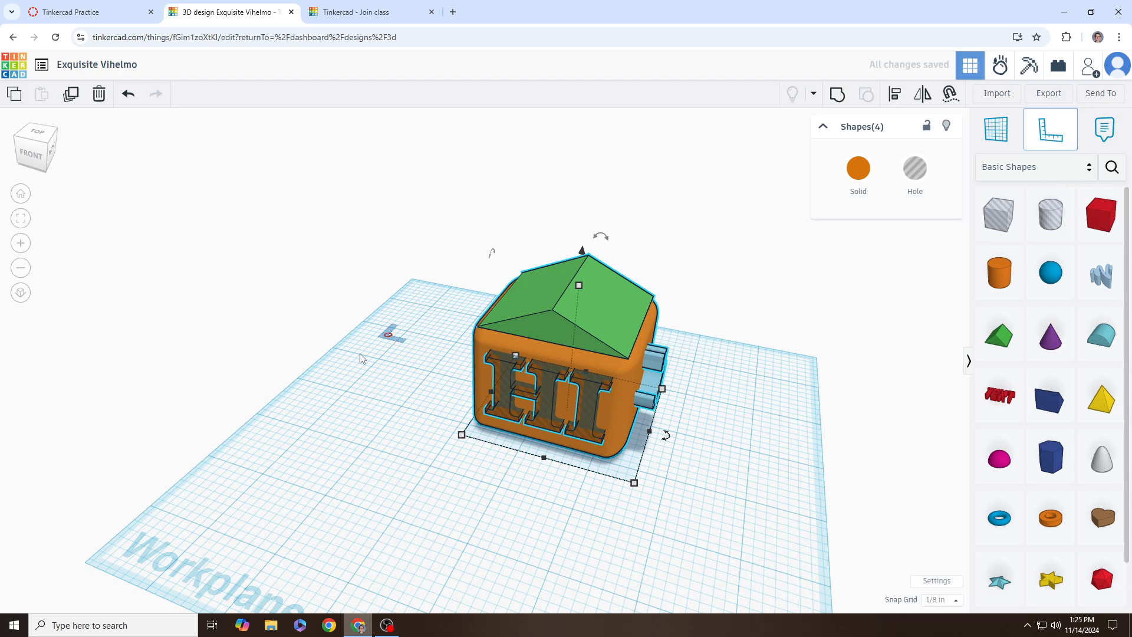
pyautogui.scroll(-2, 530, 483)
pyautogui.moveTo(522, 473); pyautogui.dragTo(522, 360, button='middle')
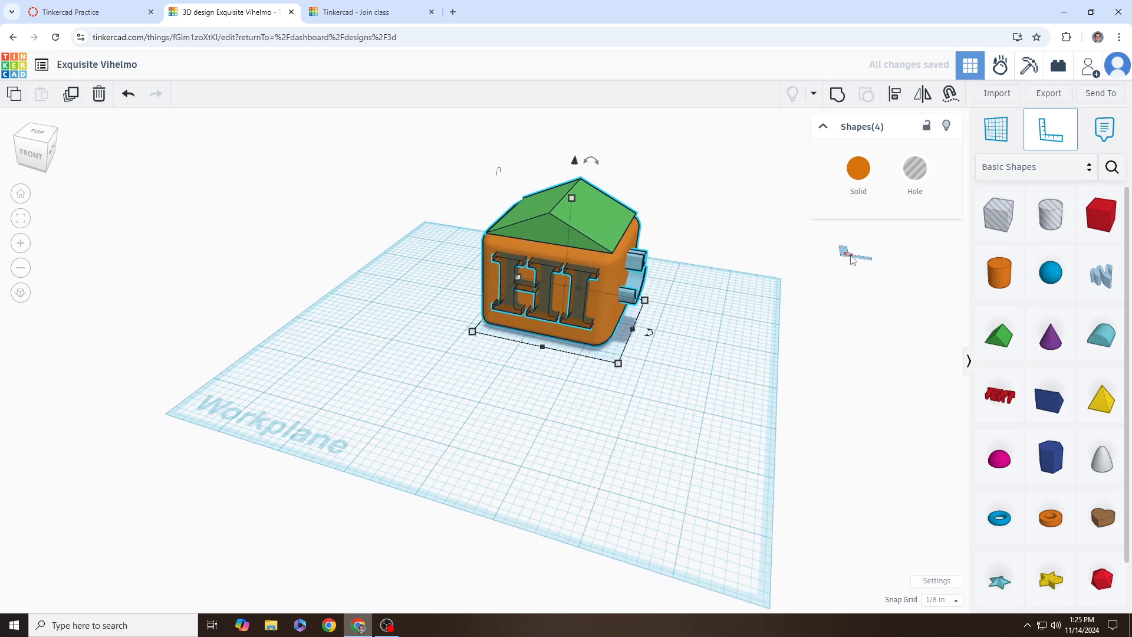
pyautogui.moveTo(853, 254); pyautogui.dragTo(632, 247, button='middle')
pyautogui.click(822, 239)
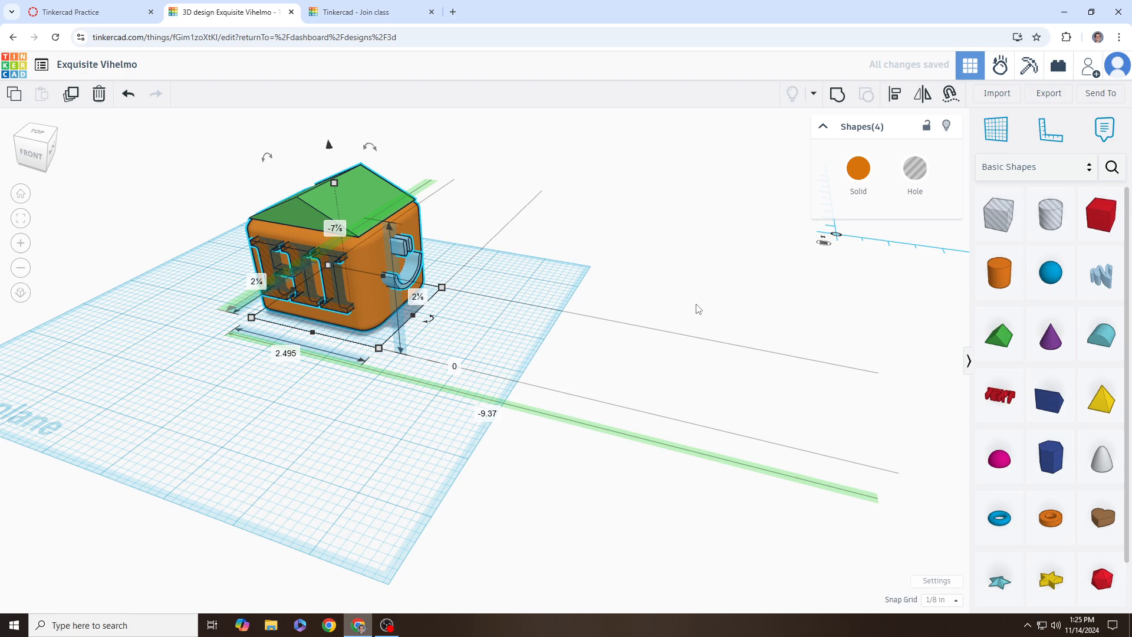
pyautogui.scroll(-1, 696, 309)
pyautogui.scroll(-1, 658, 338)
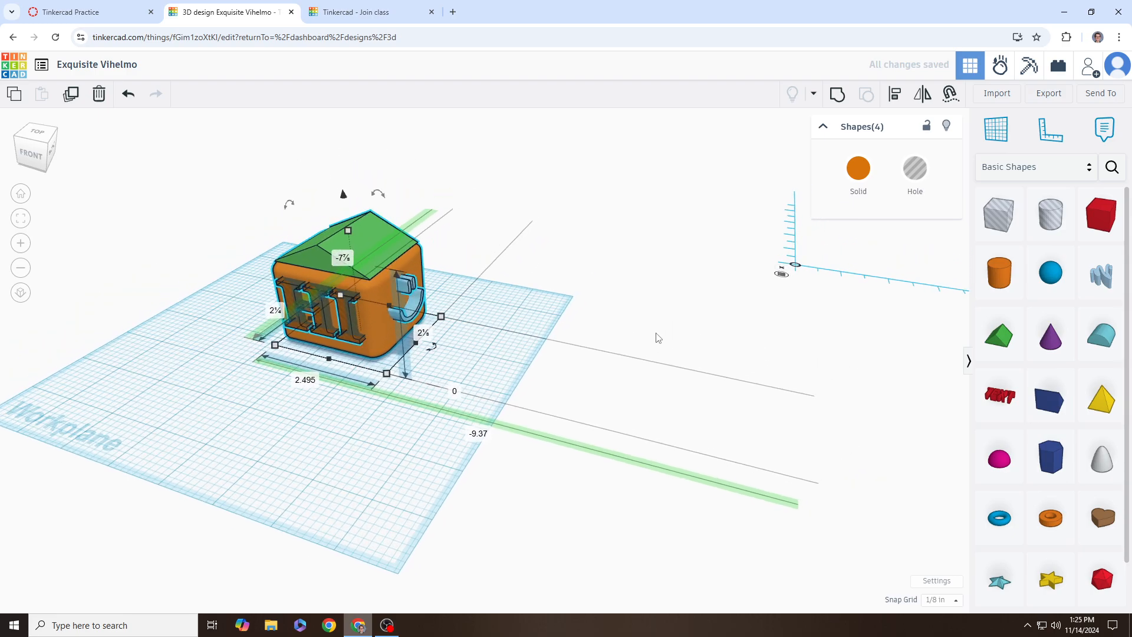
pyautogui.click(600, 314)
# - Select the orange box and examine its ruler dimensions for width, depth and height
pyautogui.moveTo(601, 314); pyautogui.dragTo(532, 322, button='right')
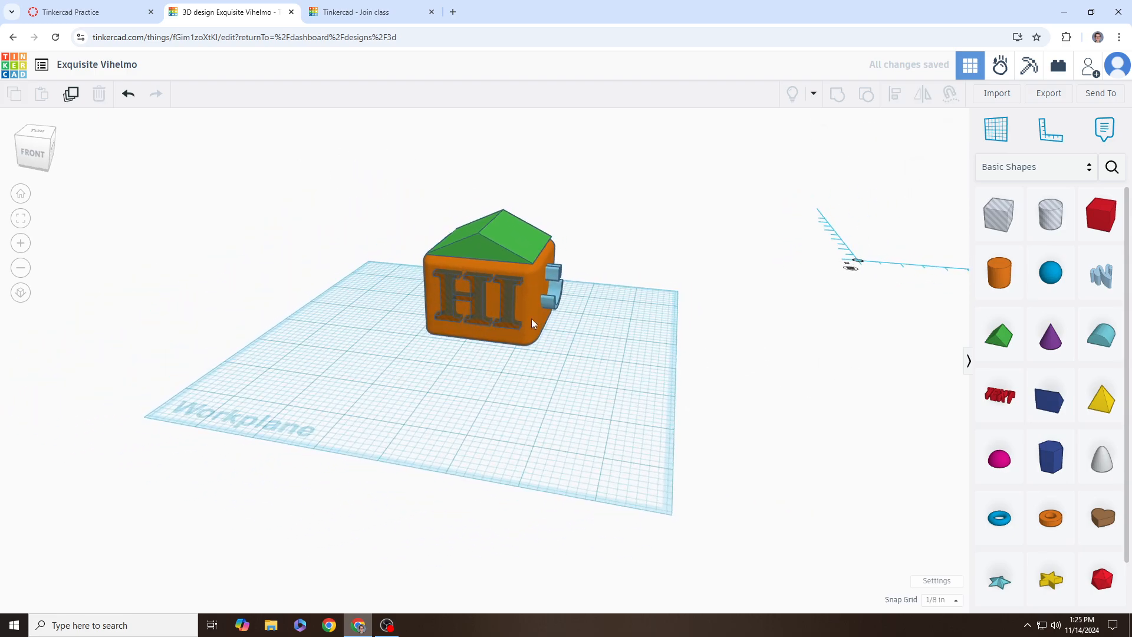
pyautogui.click(532, 322)
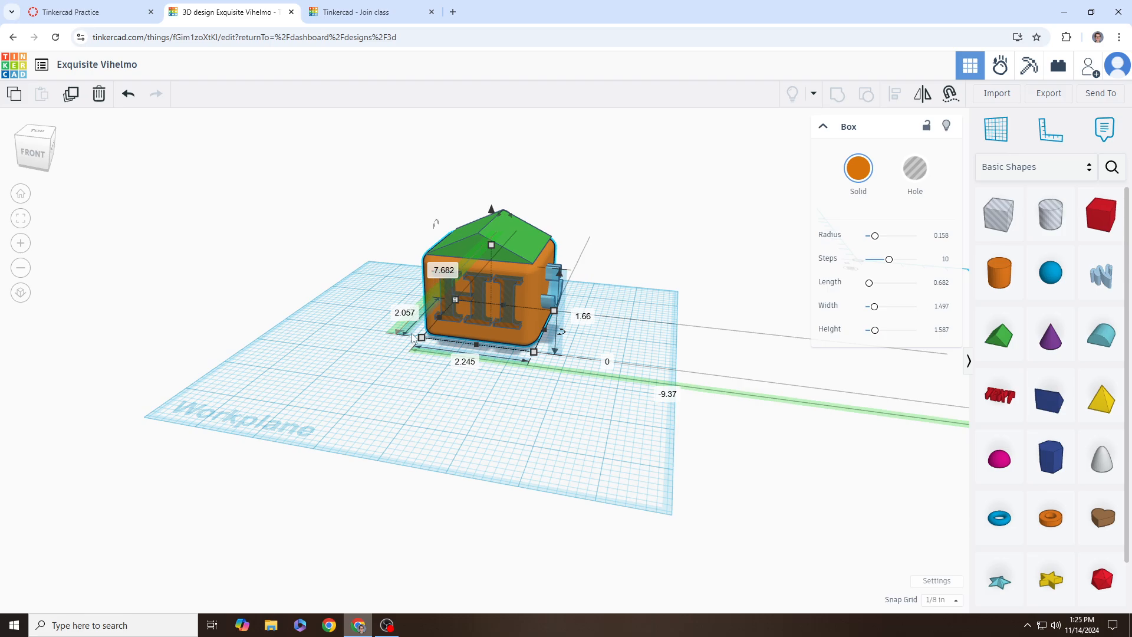
pyautogui.moveTo(413, 338); pyautogui.dragTo(623, 275, button='right')
pyautogui.moveTo(791, 404)
pyautogui.mouseDown(button='right')
pyautogui.moveTo(804, 395)
pyautogui.moveTo(772, 416)
pyautogui.mouseUp(button='right')
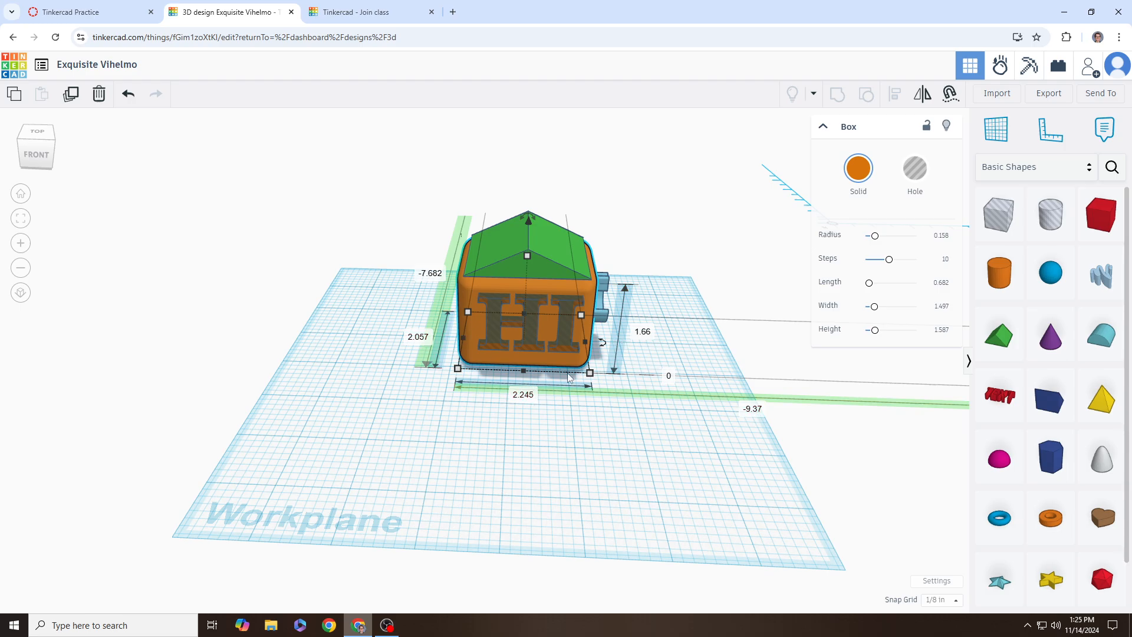
pyautogui.moveTo(678, 332); pyautogui.dragTo(638, 321, button='right')
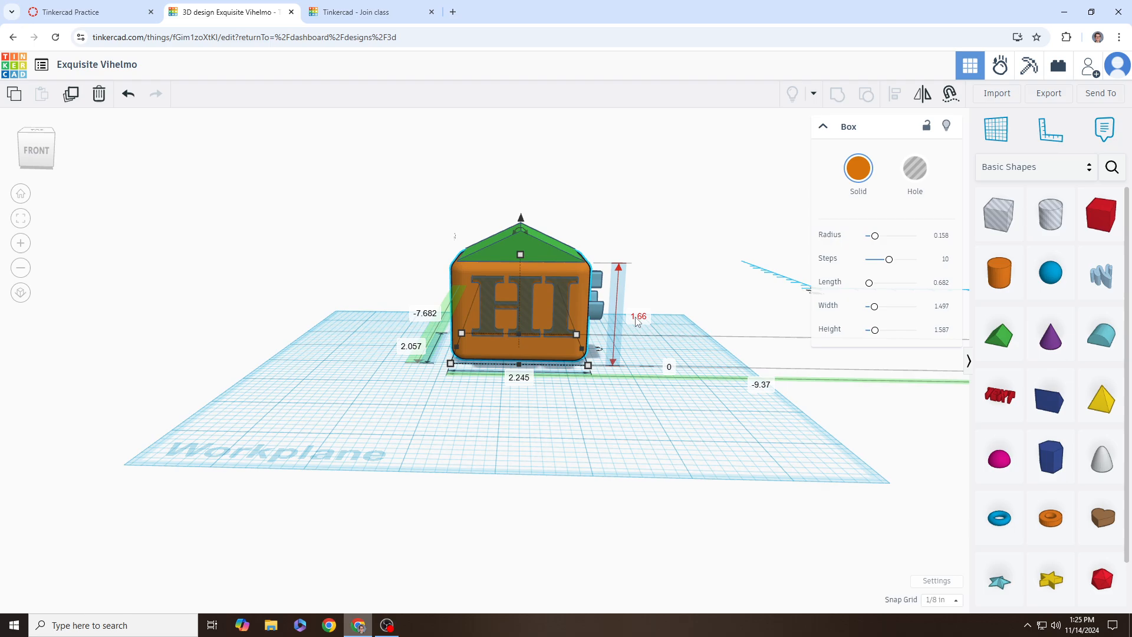
pyautogui.moveTo(532, 386); pyautogui.dragTo(407, 378, button='right')
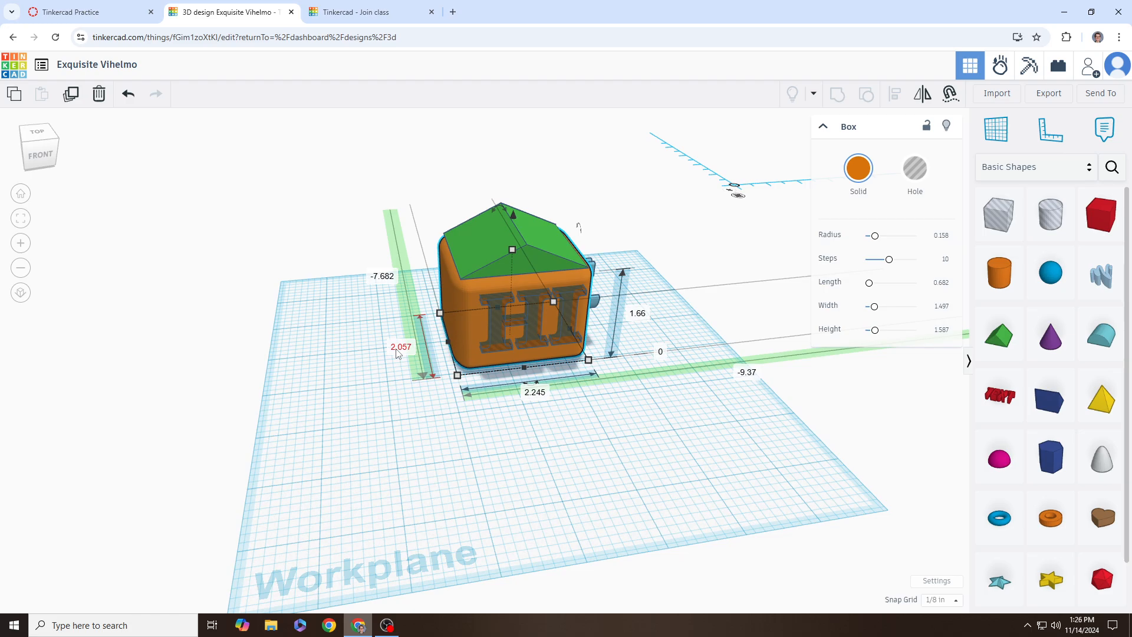
pyautogui.moveTo(603, 443); pyautogui.dragTo(543, 419, button='right')
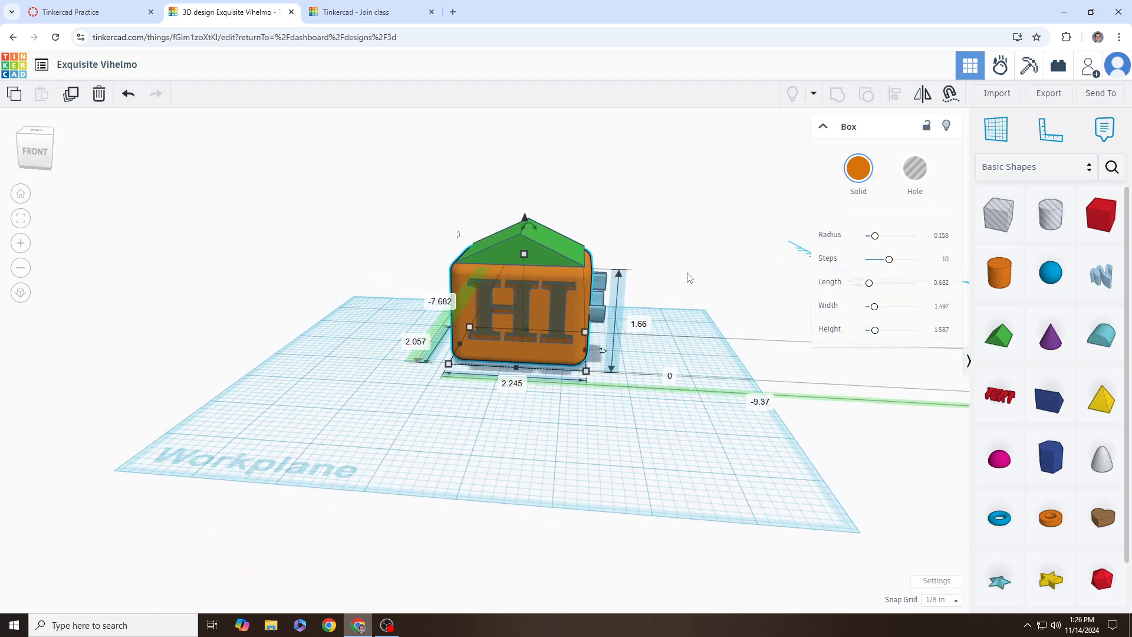
# - Set the orange box's height to 2 in and undo the change
pyautogui.click(639, 325)
pyautogui.write('2')
pyautogui.press('Return')
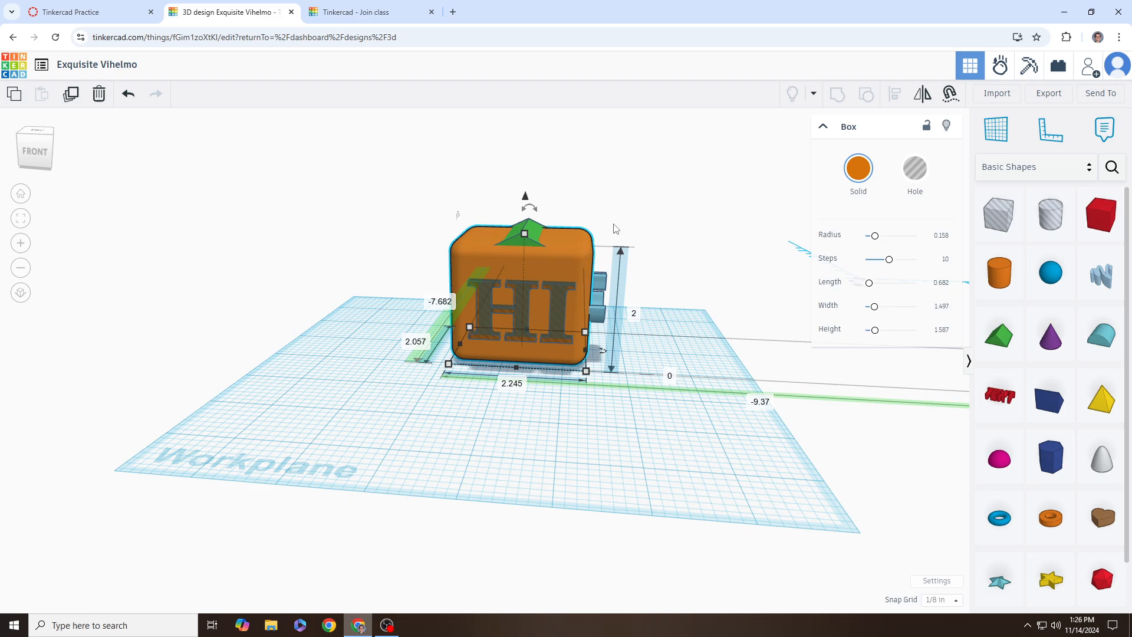
pyautogui.hotkey('ctrl', 'z')
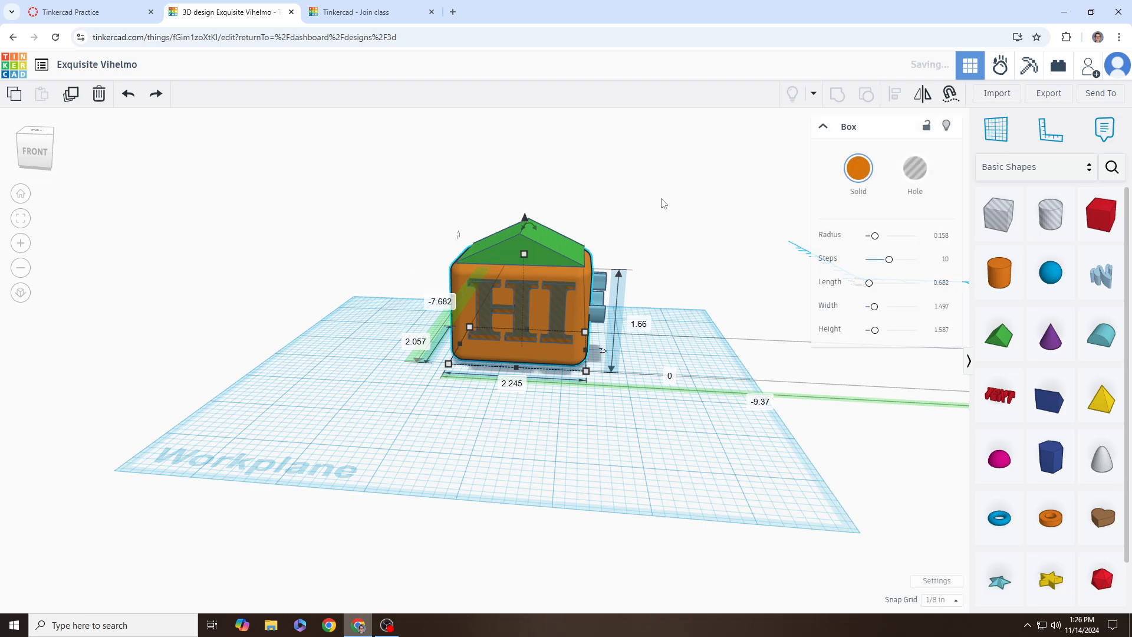
# - Select all four house shapes together and set their overall height to 3 in
pyautogui.click(620, 214)
pyautogui.moveTo(397, 168); pyautogui.dragTo(694, 440)
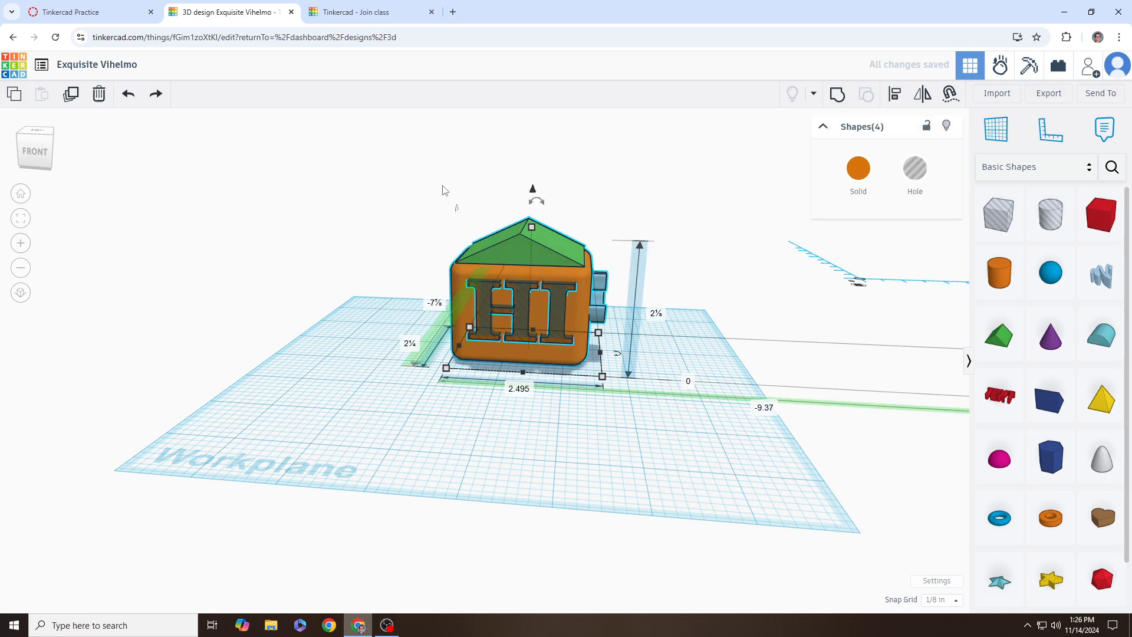
pyautogui.click(658, 315)
pyautogui.write('3')
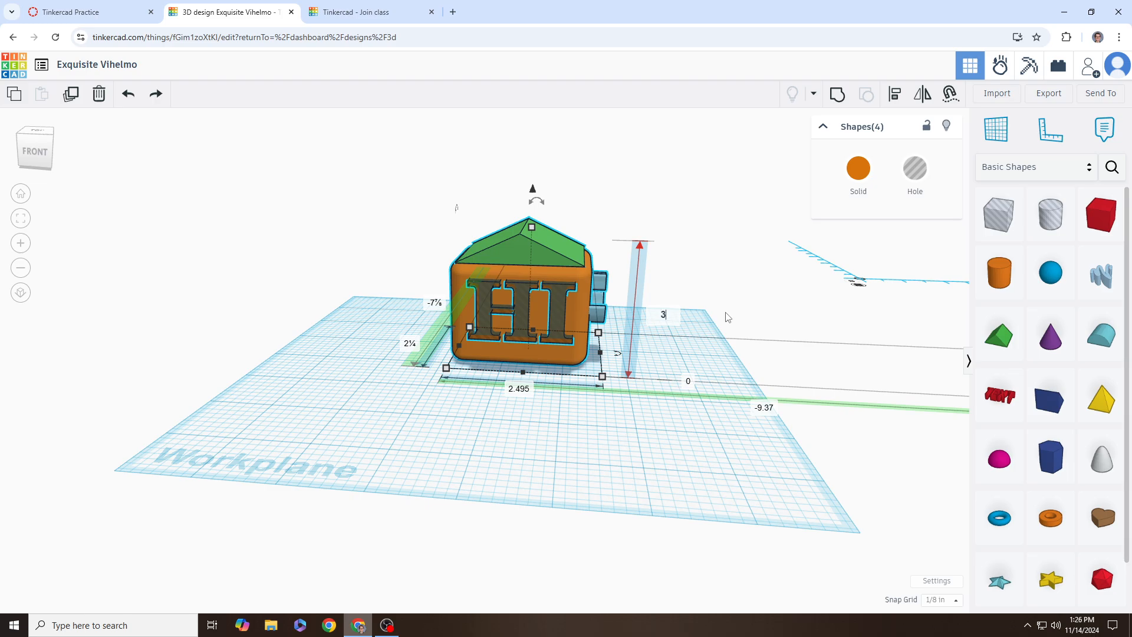
pyautogui.press('Return')
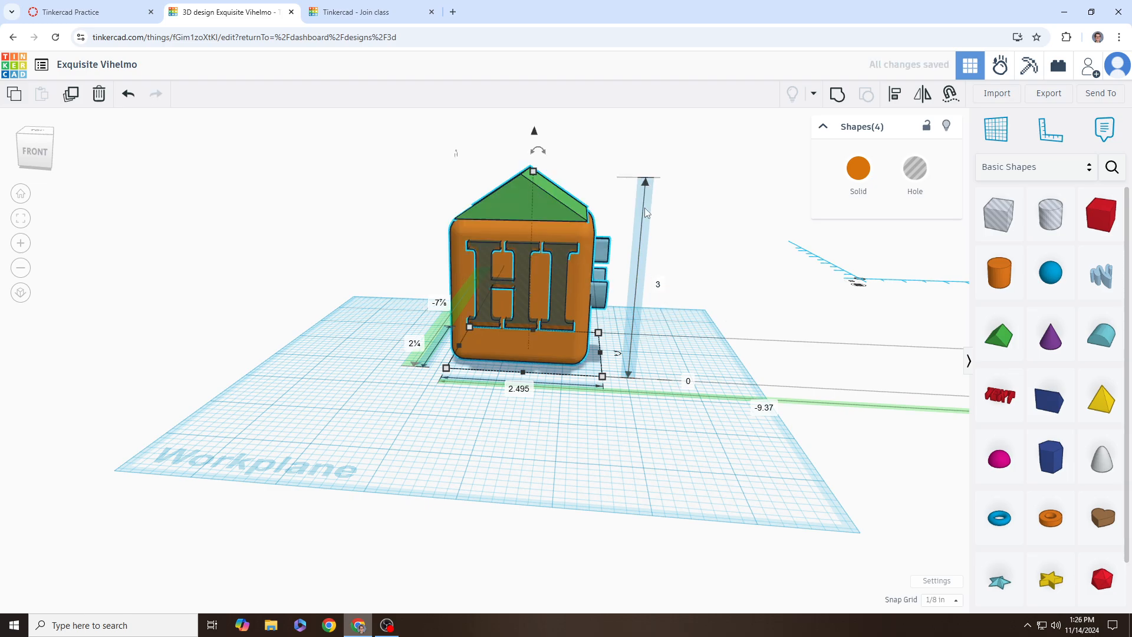
pyautogui.moveTo(656, 255); pyautogui.dragTo(709, 264, button='right')
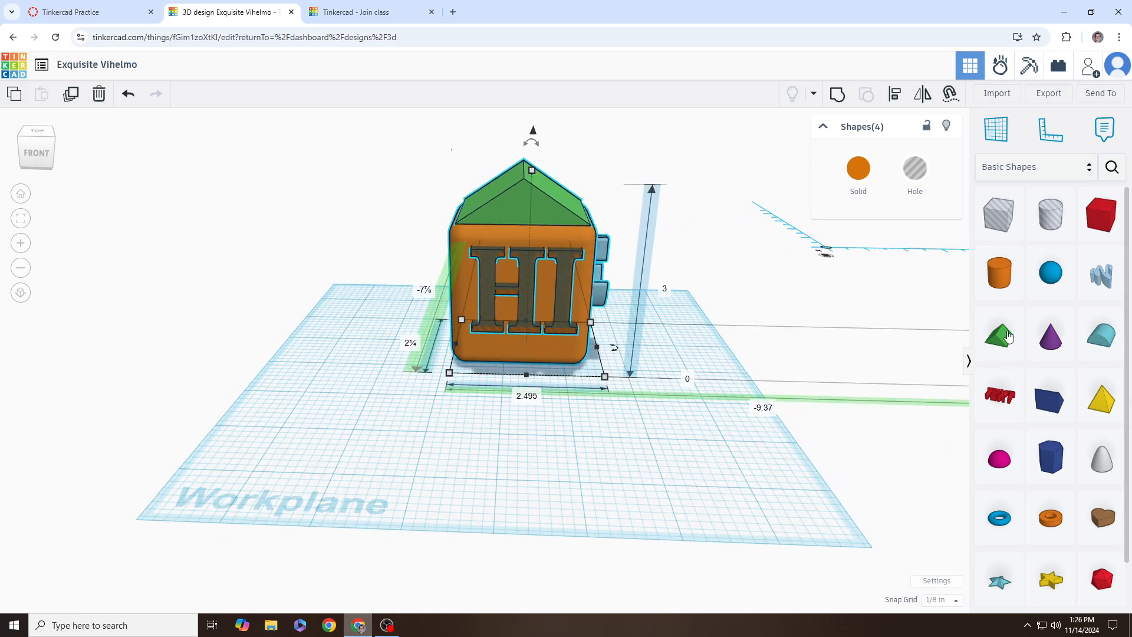
pyautogui.click(702, 446)
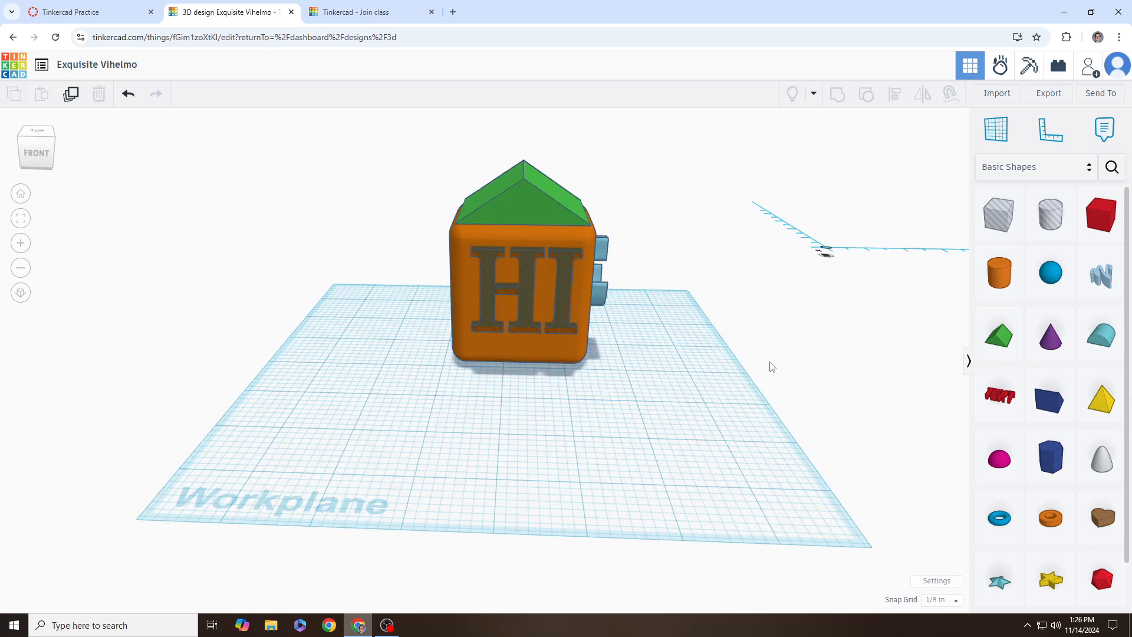
# - Group all four shapes so the HI text hole cuts into the front of the house
pyautogui.moveTo(753, 227); pyautogui.dragTo(575, 303, button='right')
pyautogui.click(576, 307)
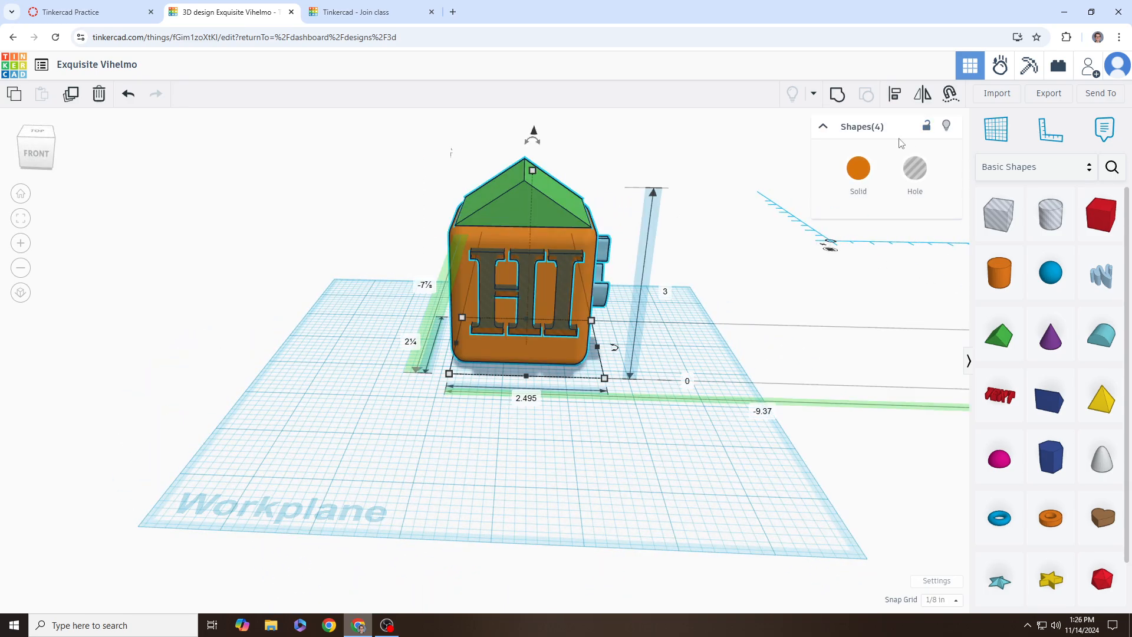
pyautogui.click(735, 319)
pyautogui.moveTo(726, 308); pyautogui.dragTo(460, 285, button='right')
pyautogui.moveTo(504, 351); pyautogui.dragTo(624, 336, button='right')
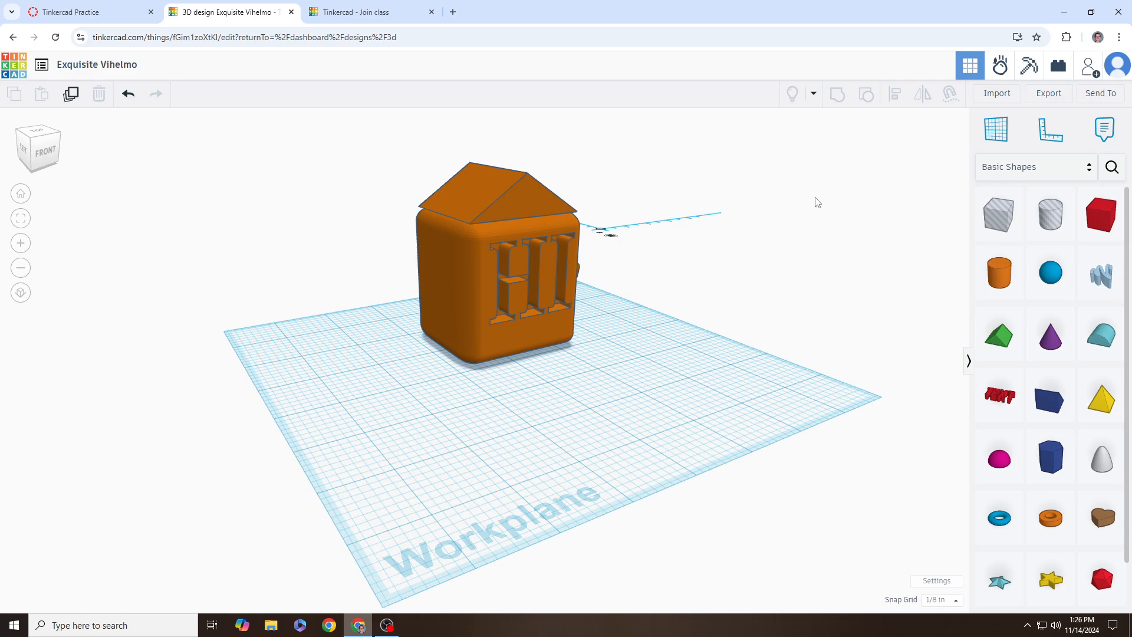
# - Export everything in the design as an .STL file for 3D printing
pyautogui.click(1053, 95)
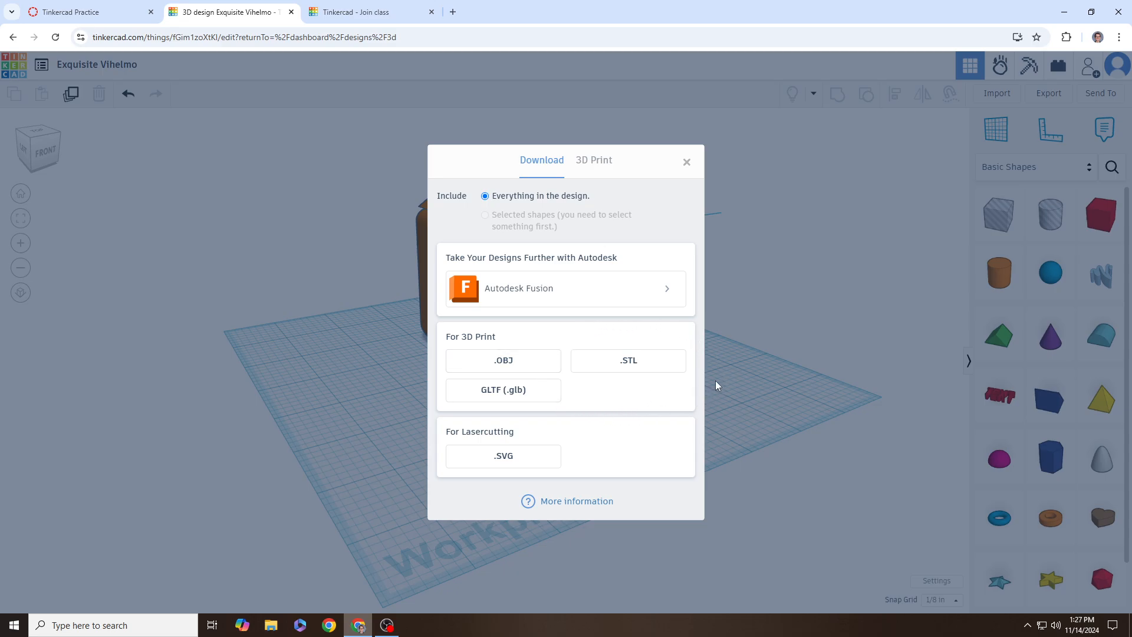
pyautogui.click(644, 365)
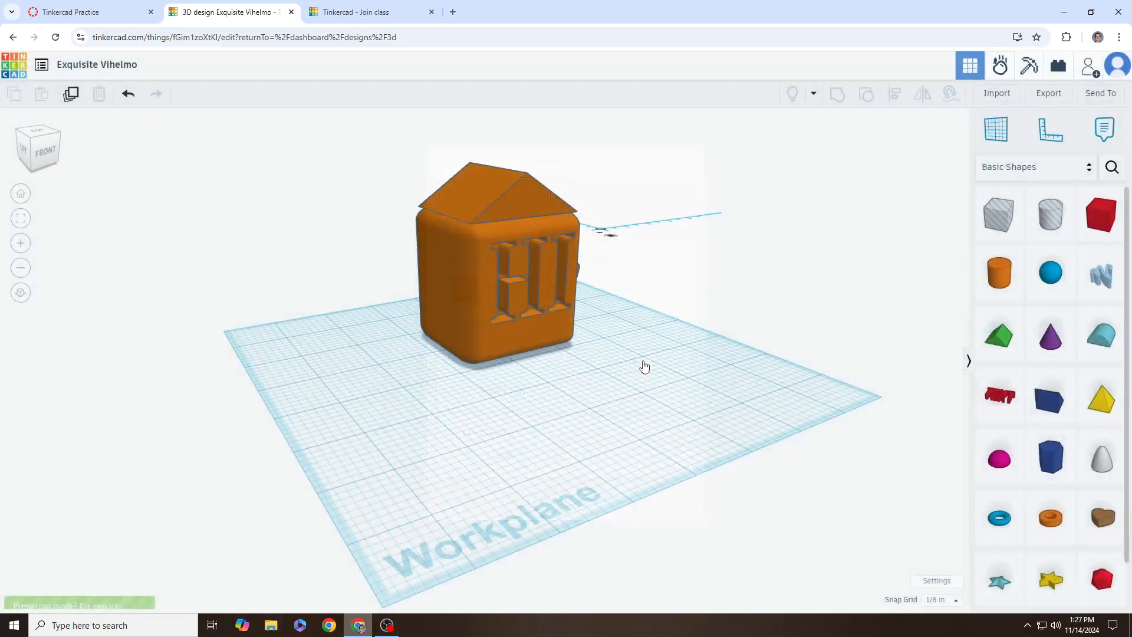